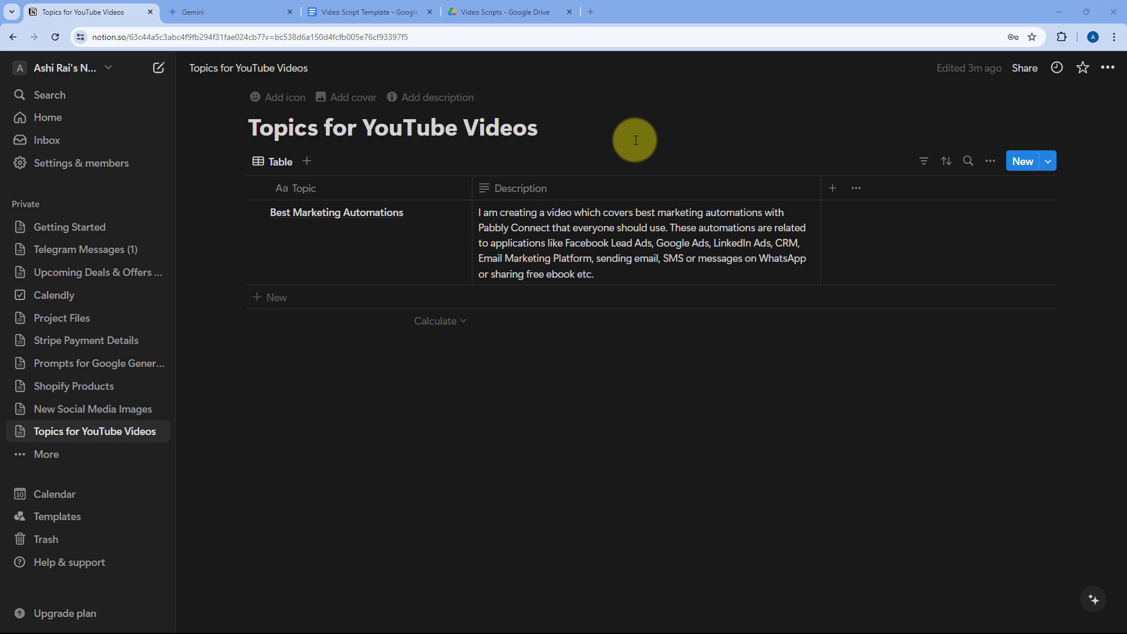
Review the Gemini page, the Notion topics table and the topic, description and script placeholders in the Video Script Template document
{"action": "left_click", "coordinate": [224, 11]}
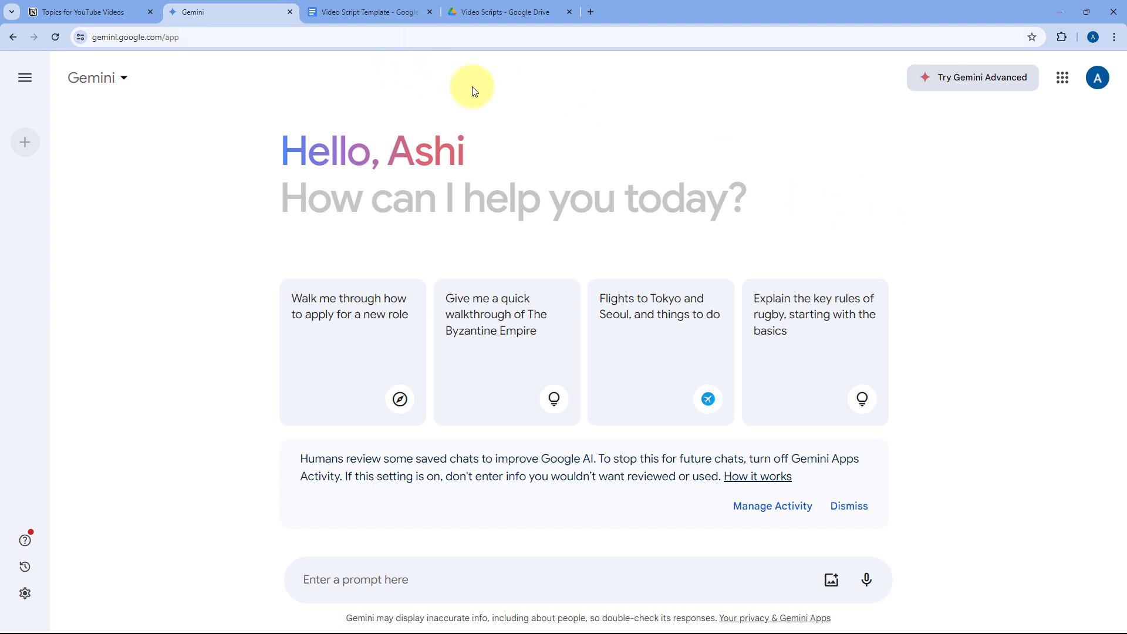
{"action": "left_click", "coordinate": [375, 11]}
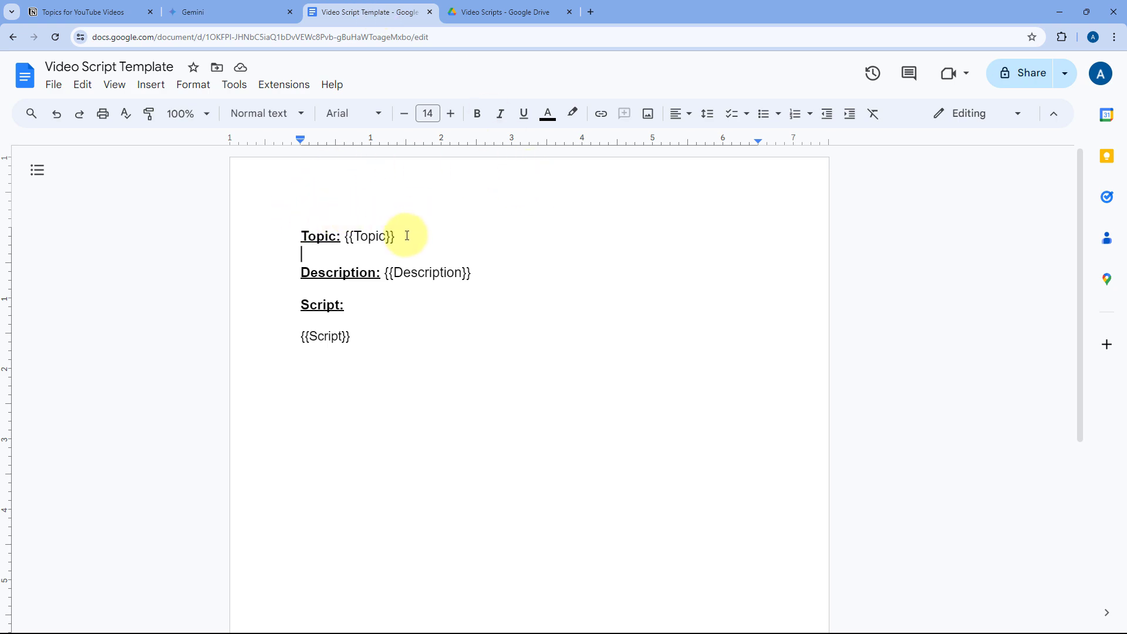
{"action": "left_click_drag", "start_coordinate": [407, 236], "coordinate": [346, 235]}
{"action": "left_click", "coordinate": [465, 270]}
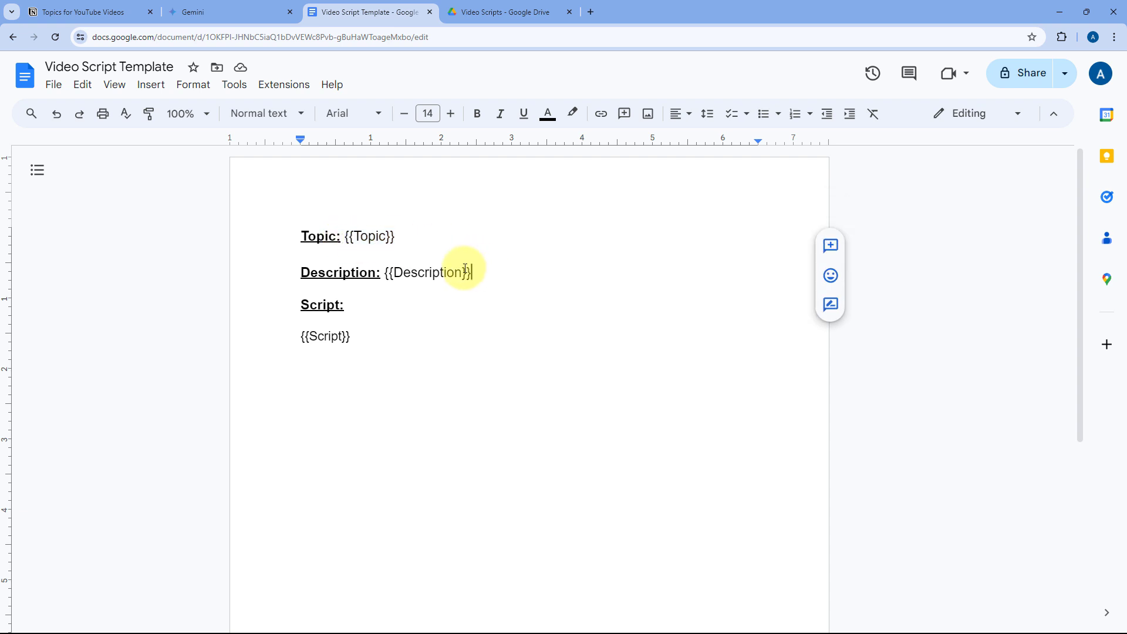
{"action": "left_click_drag", "start_coordinate": [465, 270], "coordinate": [383, 272]}
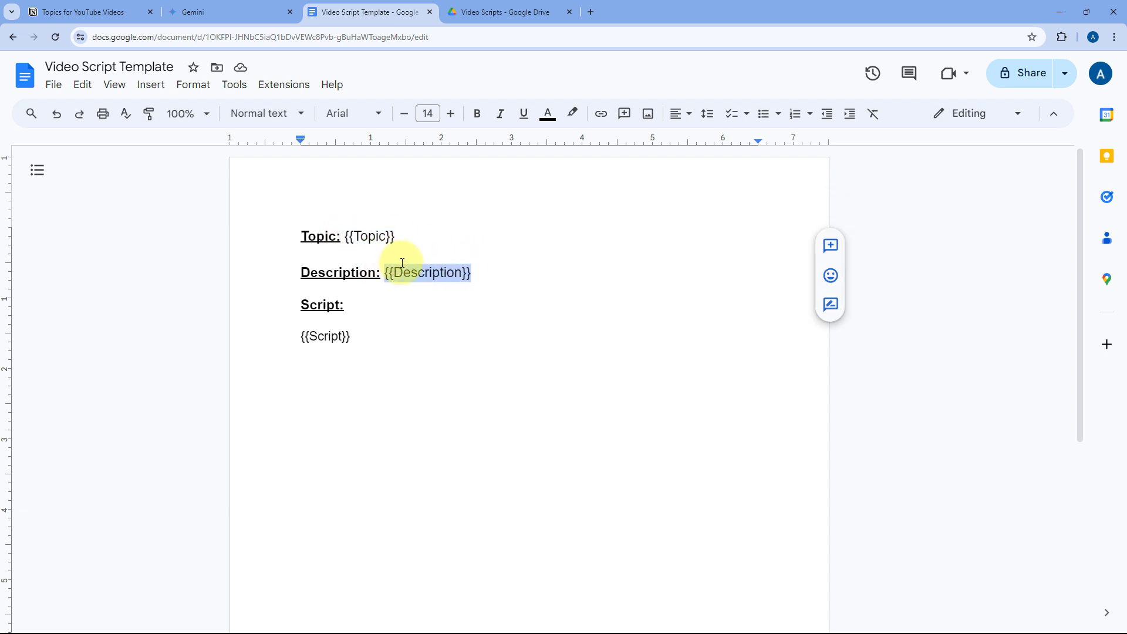
{"action": "left_click", "coordinate": [295, 339]}
{"action": "left_click_drag", "start_coordinate": [296, 340], "coordinate": [347, 339]}
{"action": "left_click", "coordinate": [361, 341]}
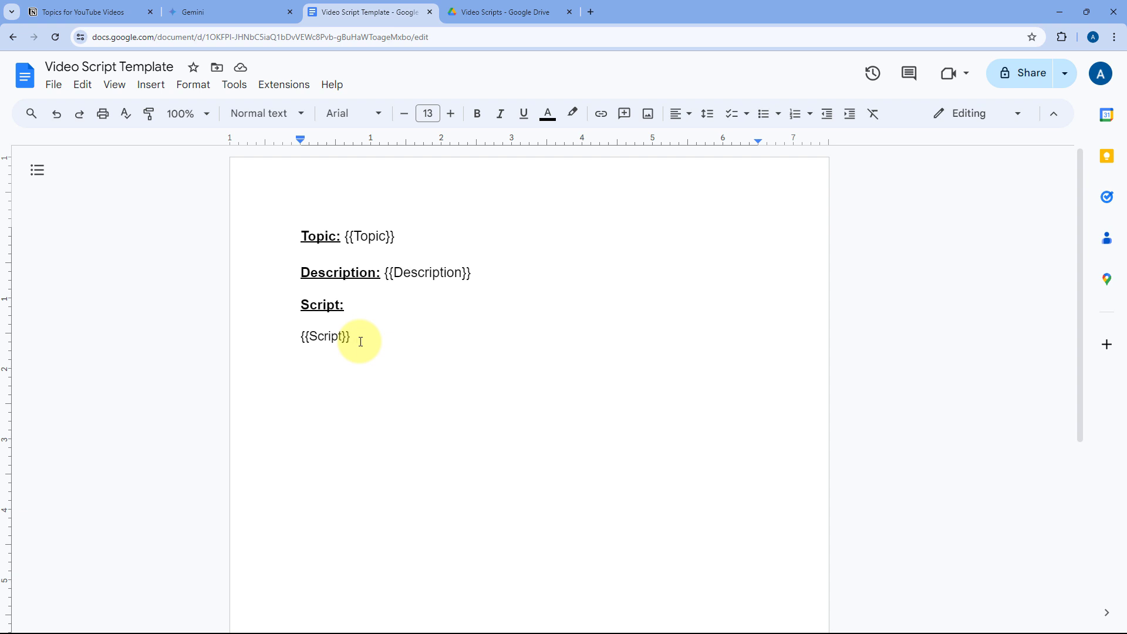
{"action": "left_click", "coordinate": [360, 342]}
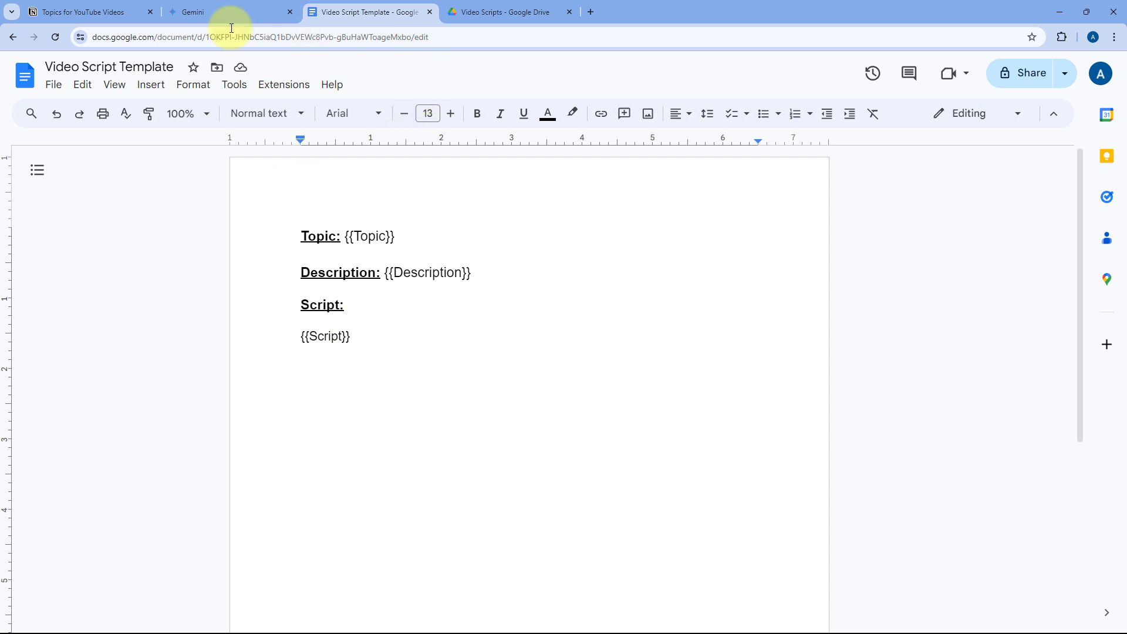
{"action": "left_click", "coordinate": [85, 7]}
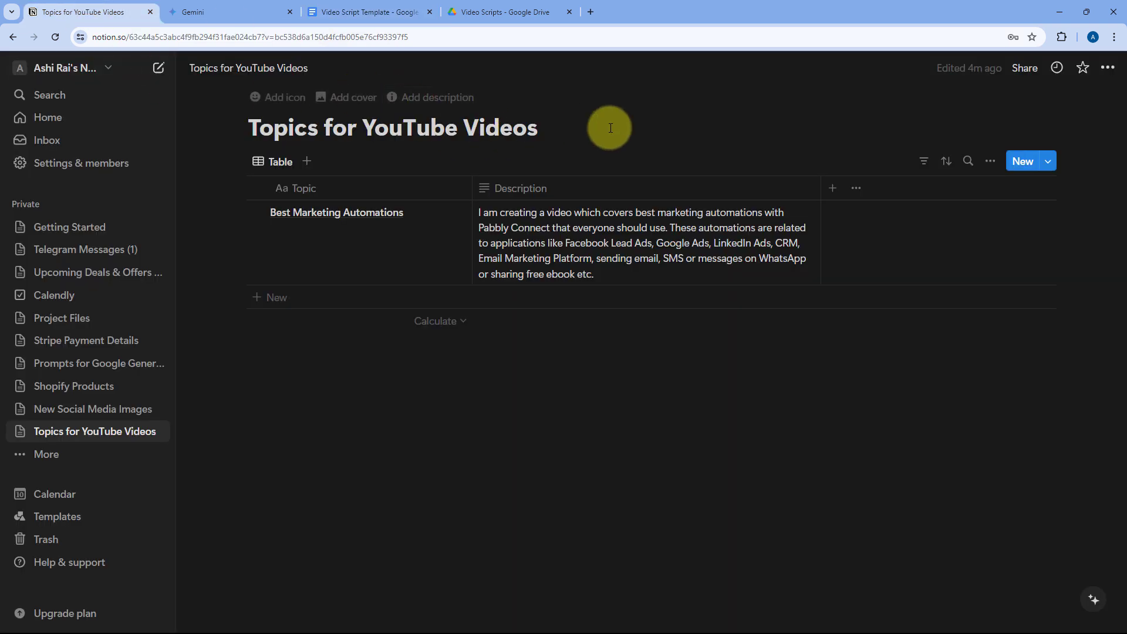
{"action": "left_click", "coordinate": [295, 5]}
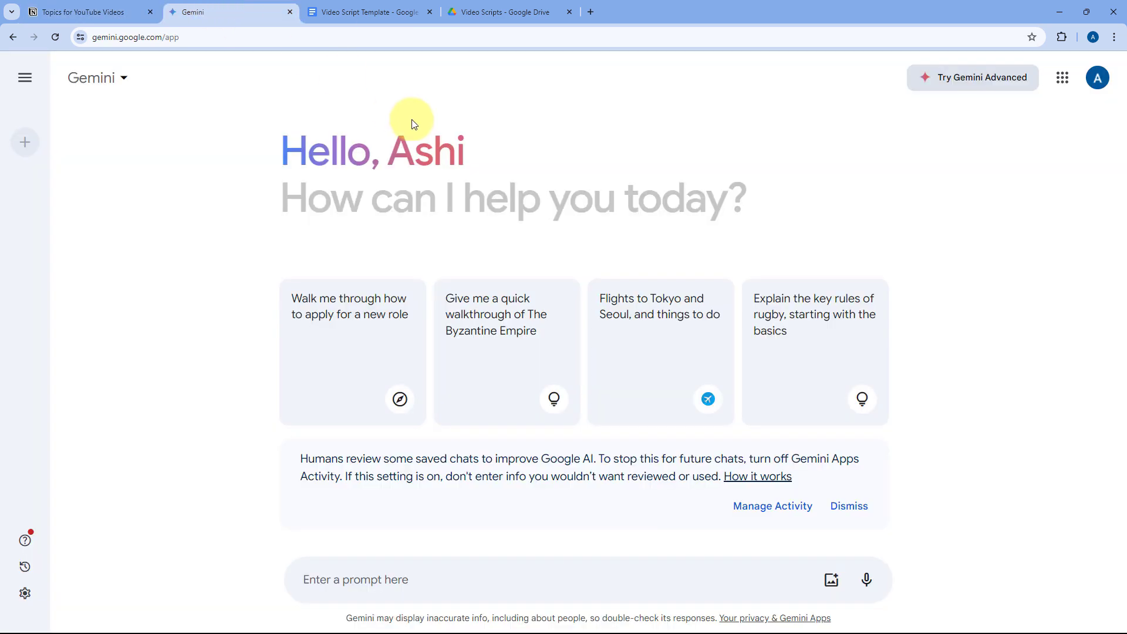
{"action": "left_click", "coordinate": [361, 12]}
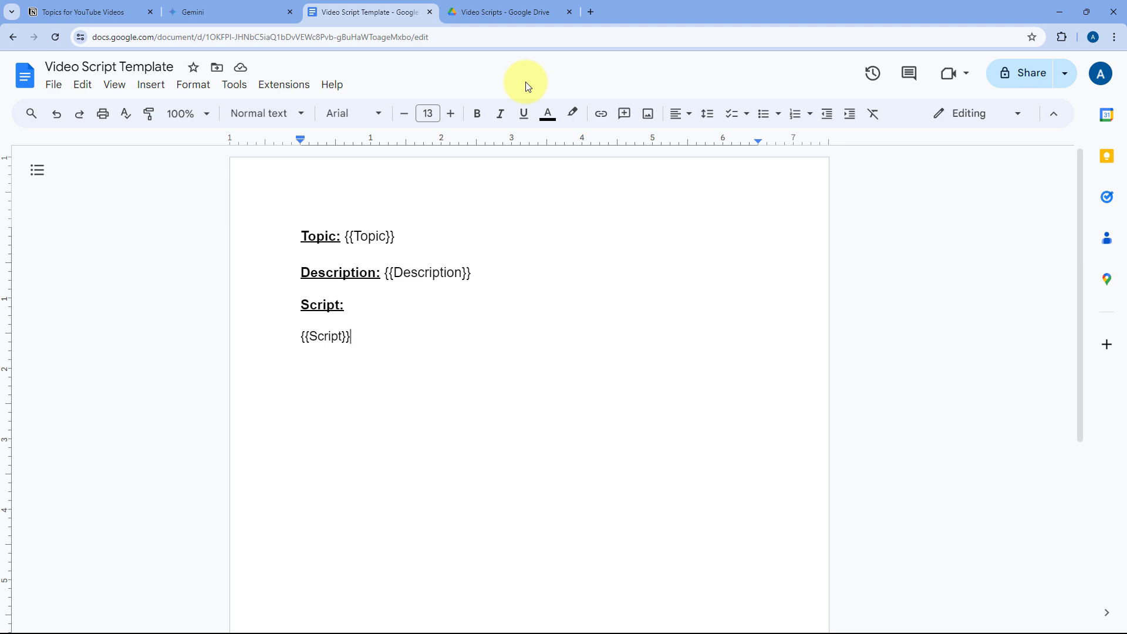
Open pabbly.com/connect in a new browser tab and sign in to reach the Pabbly Connect dashboard
{"action": "left_click", "coordinate": [591, 13]}
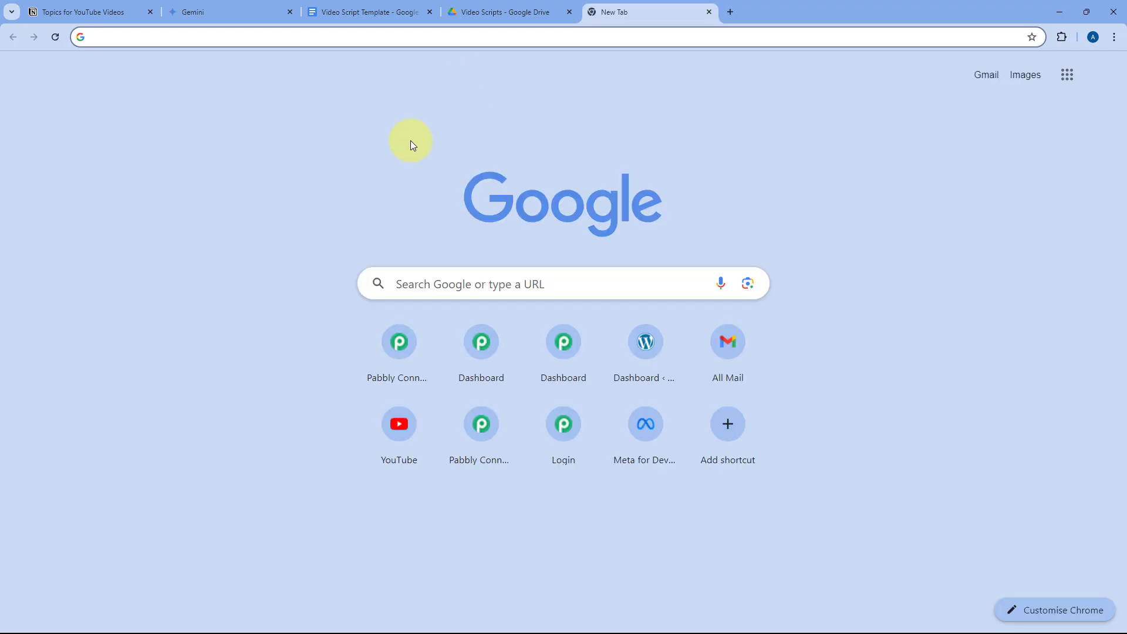
{"action": "type", "text": "pabbly"}
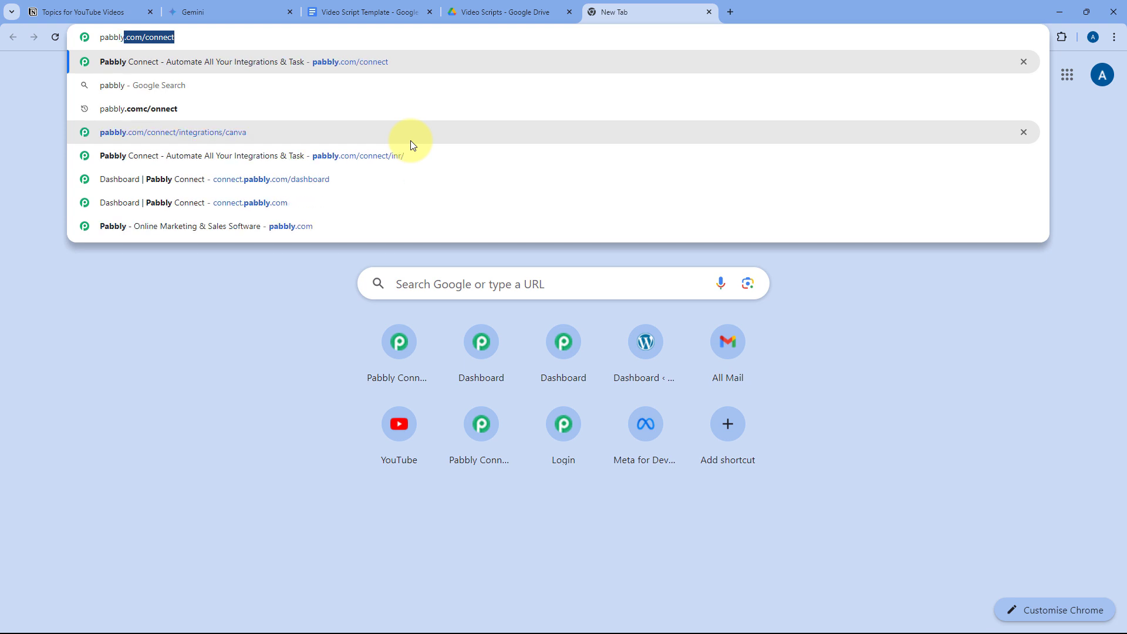
{"action": "type", "text": ".com/connec"}
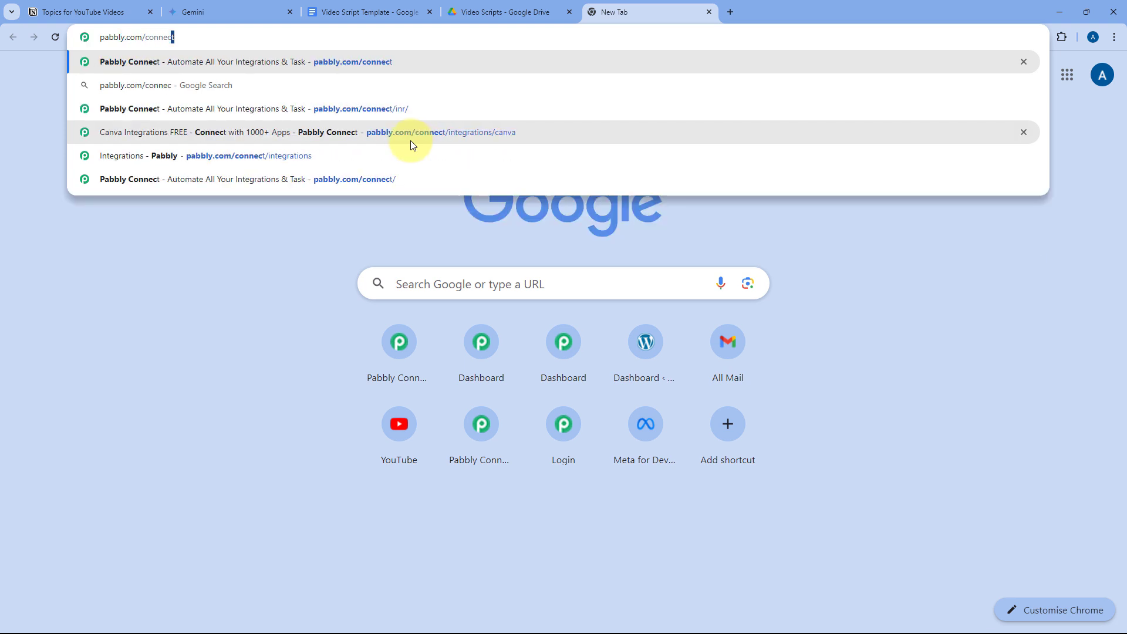
{"action": "type", "text": "t"}
{"action": "key", "text": "Return"}
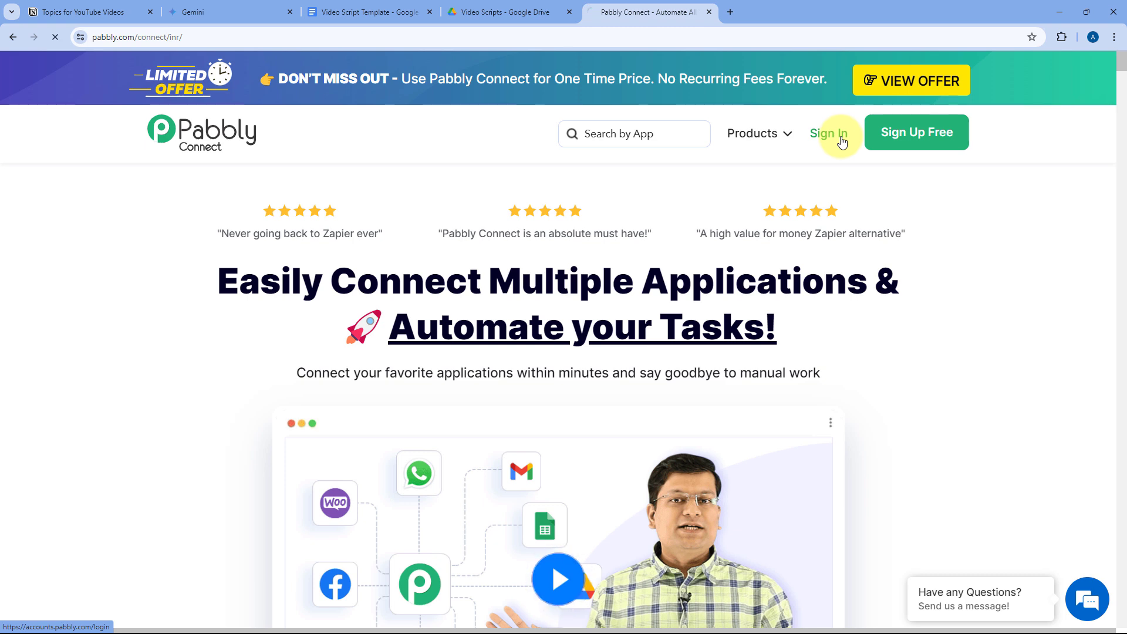
{"action": "left_click", "coordinate": [649, 79]}
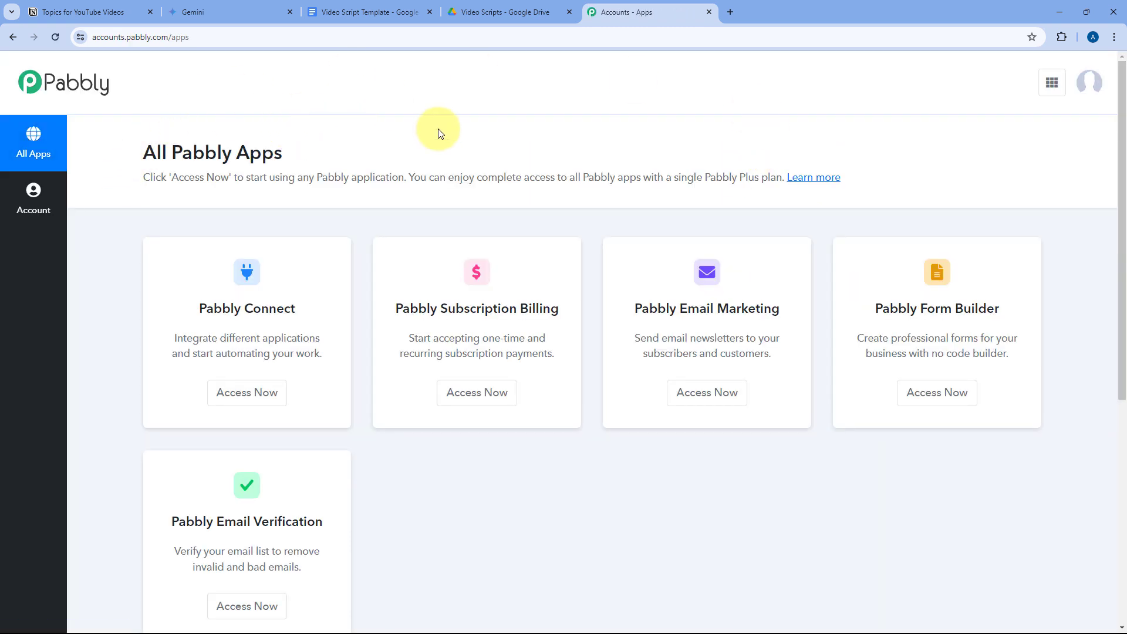
{"action": "left_click", "coordinate": [247, 393]}
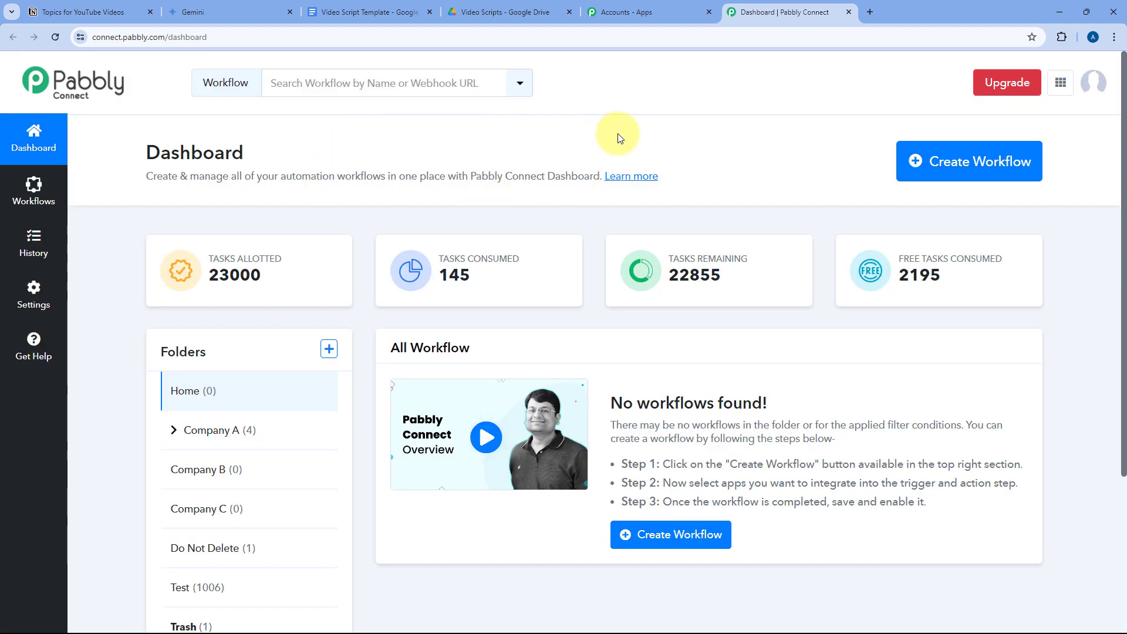
Create a workflow named "Notion to Google Gemini to Google Docs" in the Home folder
{"action": "left_click", "coordinate": [972, 164]}
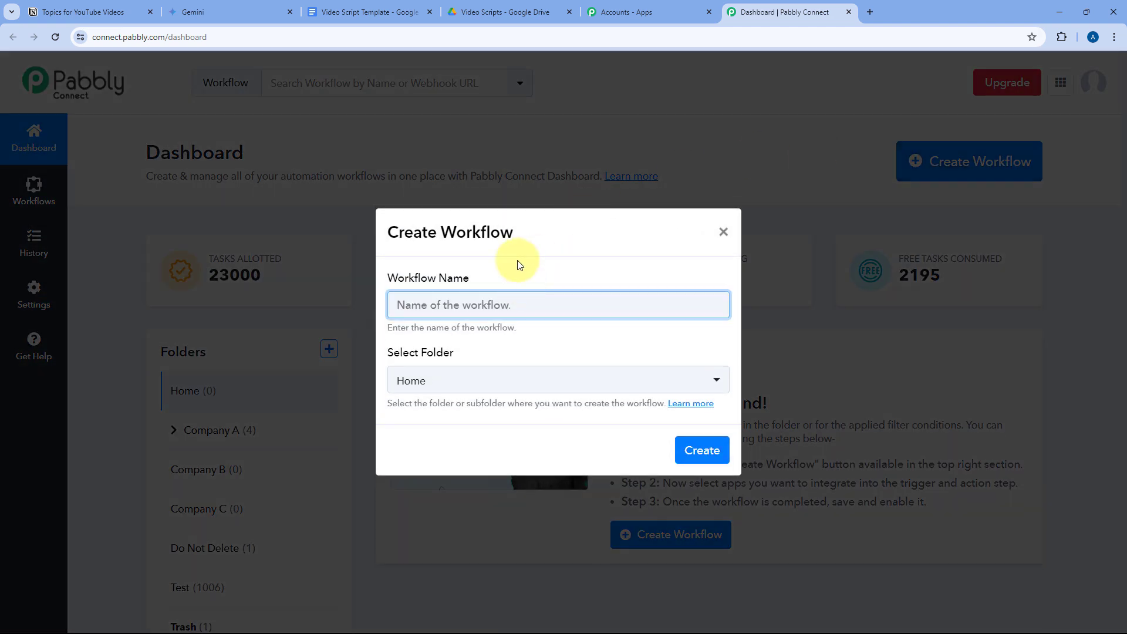
{"action": "type", "text": "Notion to Google Ge"}
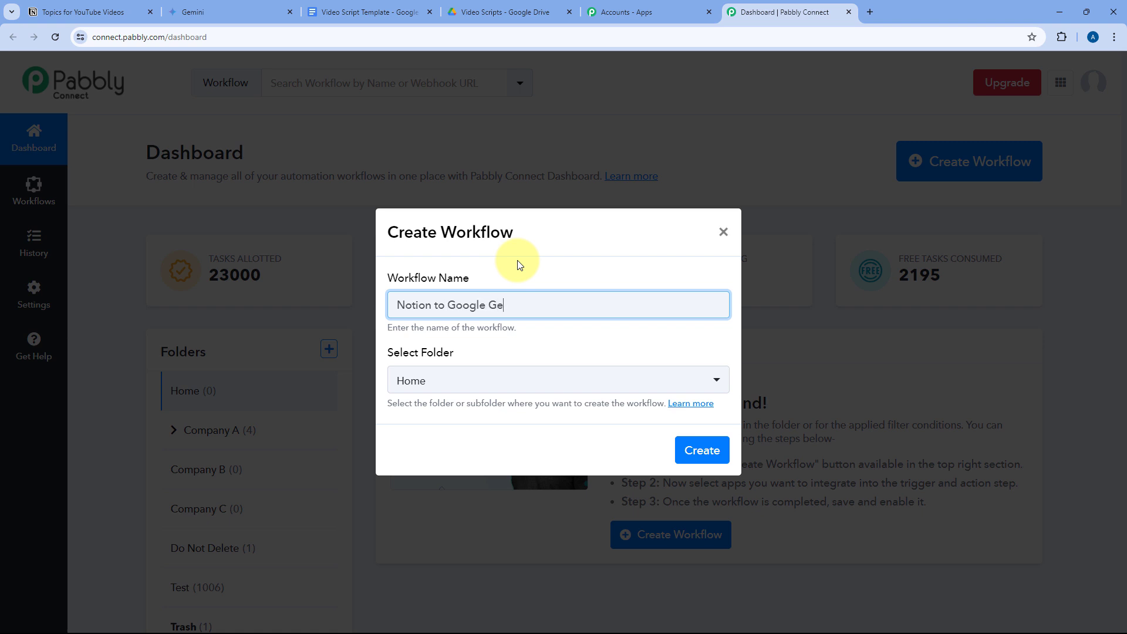
{"action": "type", "text": "mini to Google Docs"}
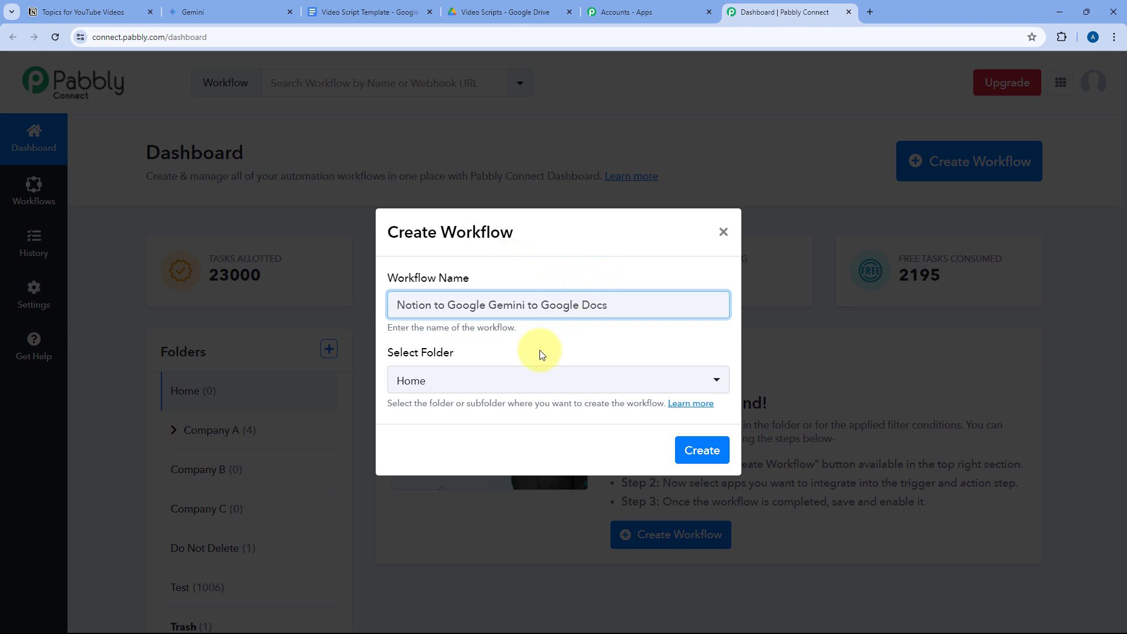
{"action": "left_click", "coordinate": [565, 386]}
{"action": "scroll", "coordinate": [555, 310], "scroll_direction": "down", "scroll_amount": 1}
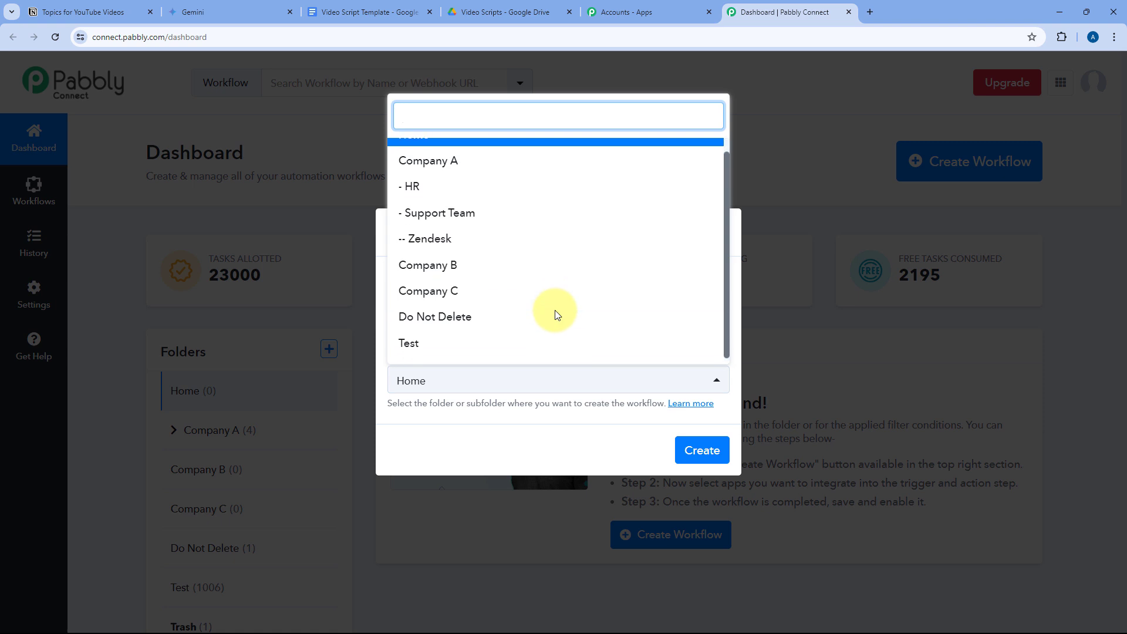
{"action": "scroll", "coordinate": [554, 310], "scroll_direction": "up", "scroll_amount": 1}
{"action": "left_click", "coordinate": [493, 159]}
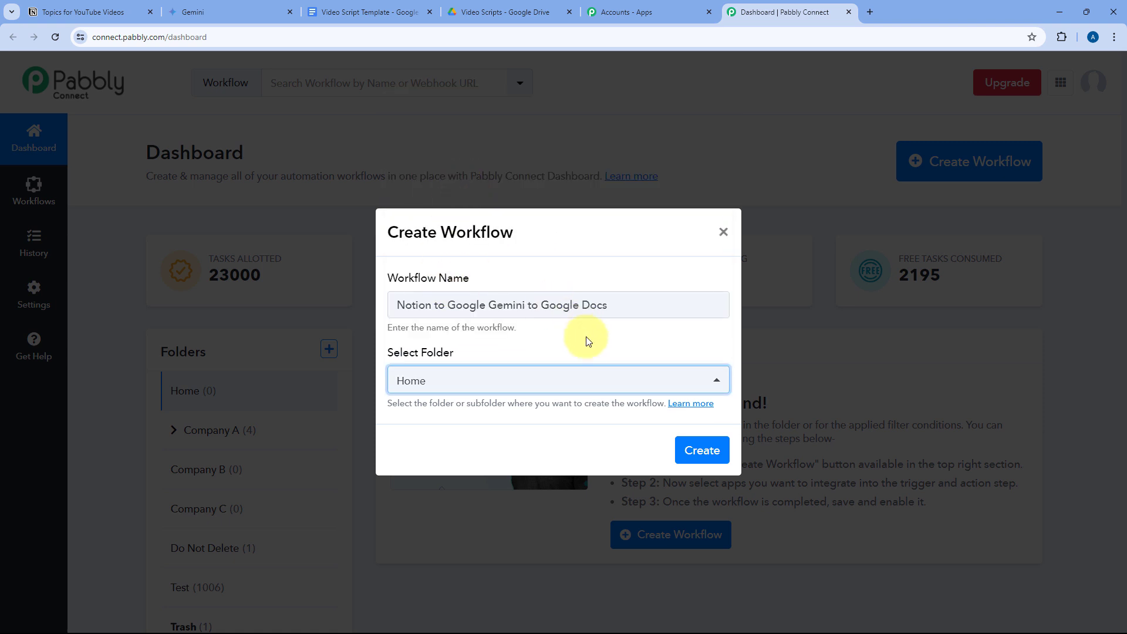
{"action": "left_click", "coordinate": [707, 452]}
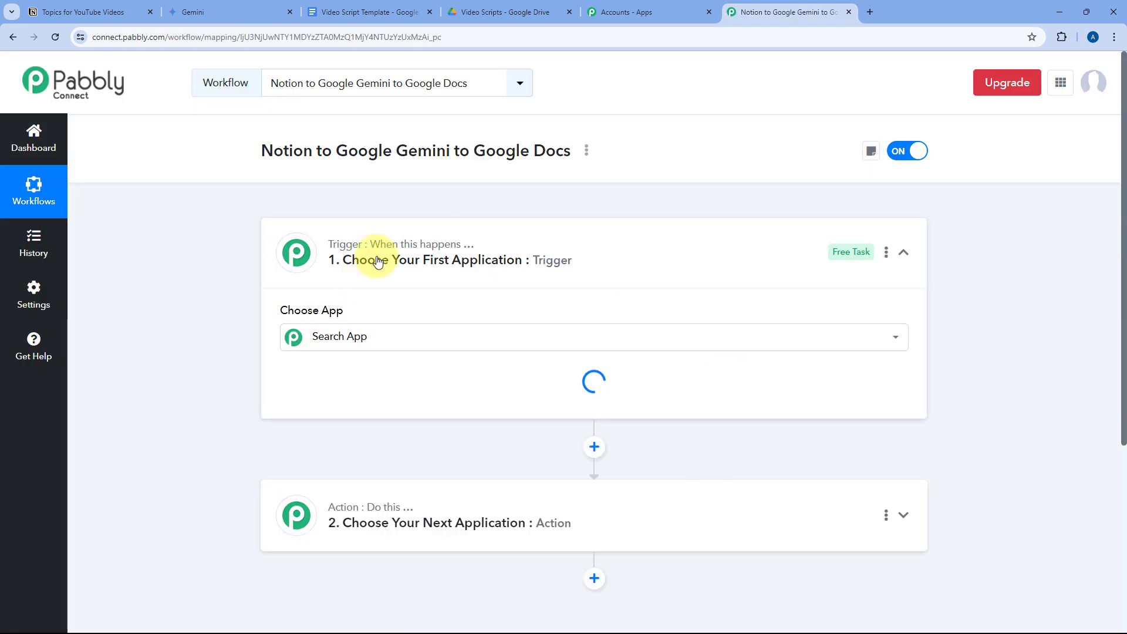
Examine the workflow's trigger and action sections alongside the Notion topics table, the Gemini page and the Video Script Template document
{"action": "left_click", "coordinate": [578, 246]}
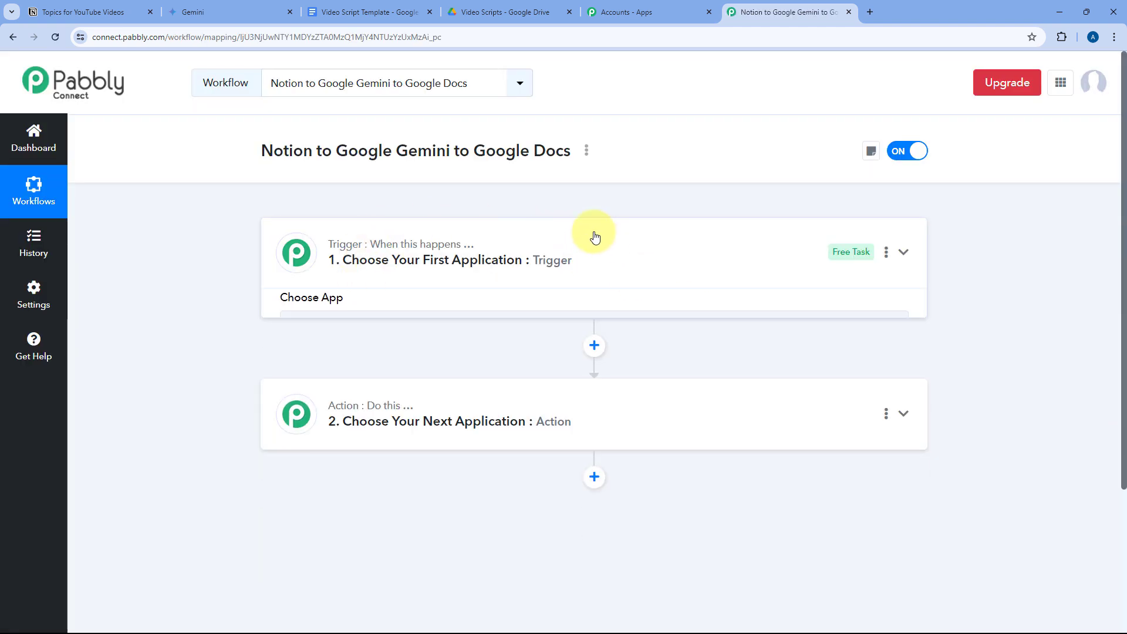
{"action": "scroll", "coordinate": [211, 232], "scroll_direction": "down", "scroll_amount": 1}
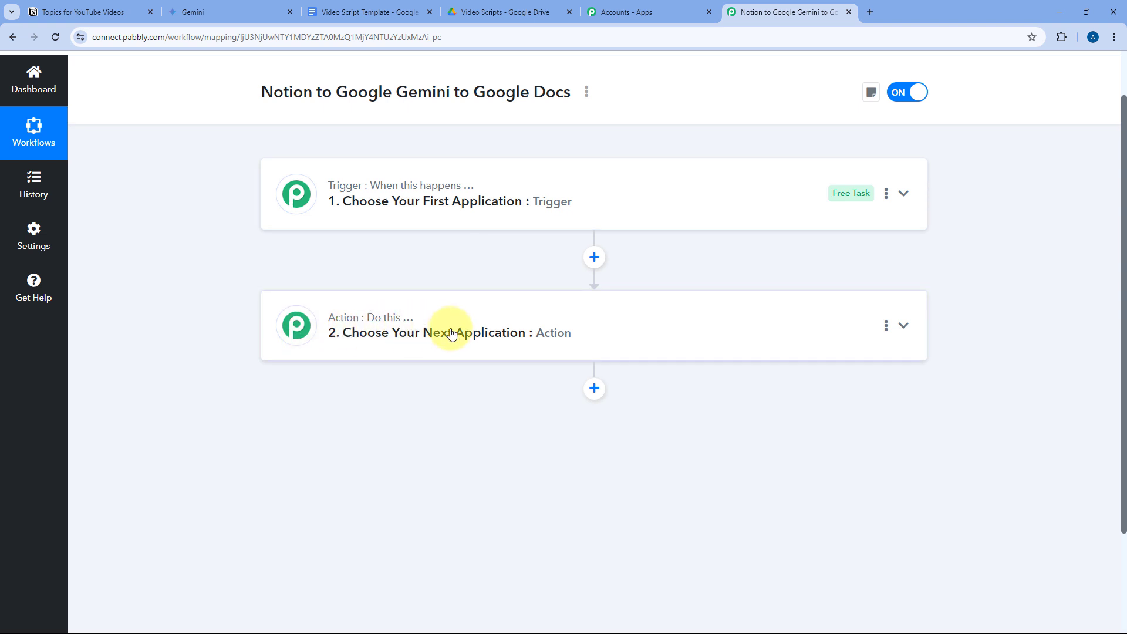
{"action": "left_click", "coordinate": [615, 186]}
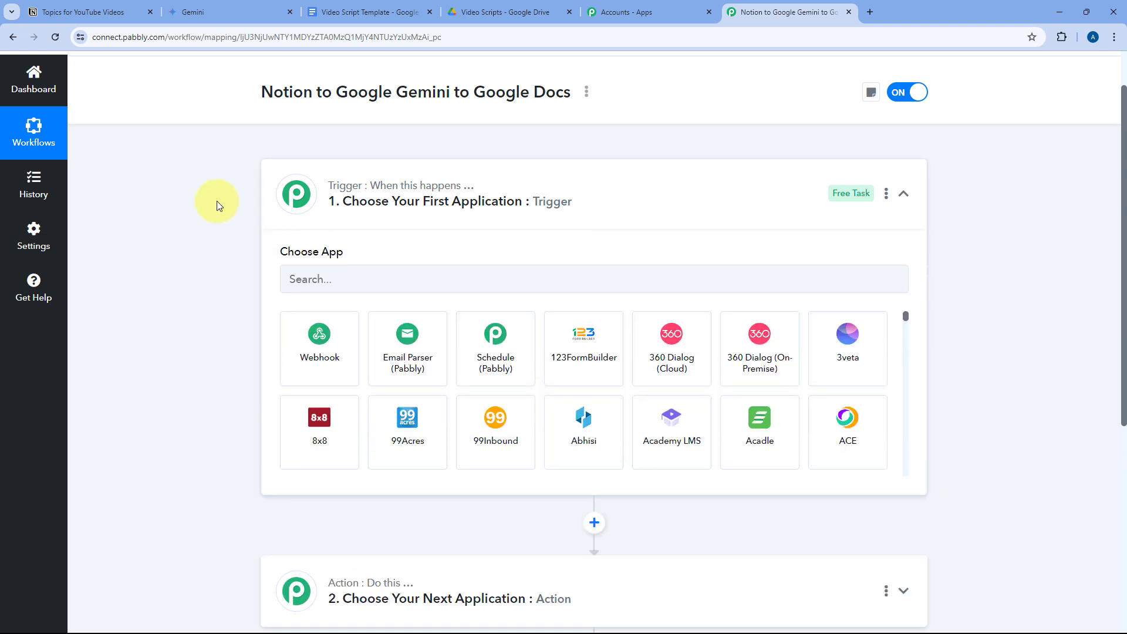
{"action": "scroll", "coordinate": [251, 204], "scroll_direction": "up", "scroll_amount": 1}
{"action": "scroll", "coordinate": [252, 202], "scroll_direction": "down", "scroll_amount": 1}
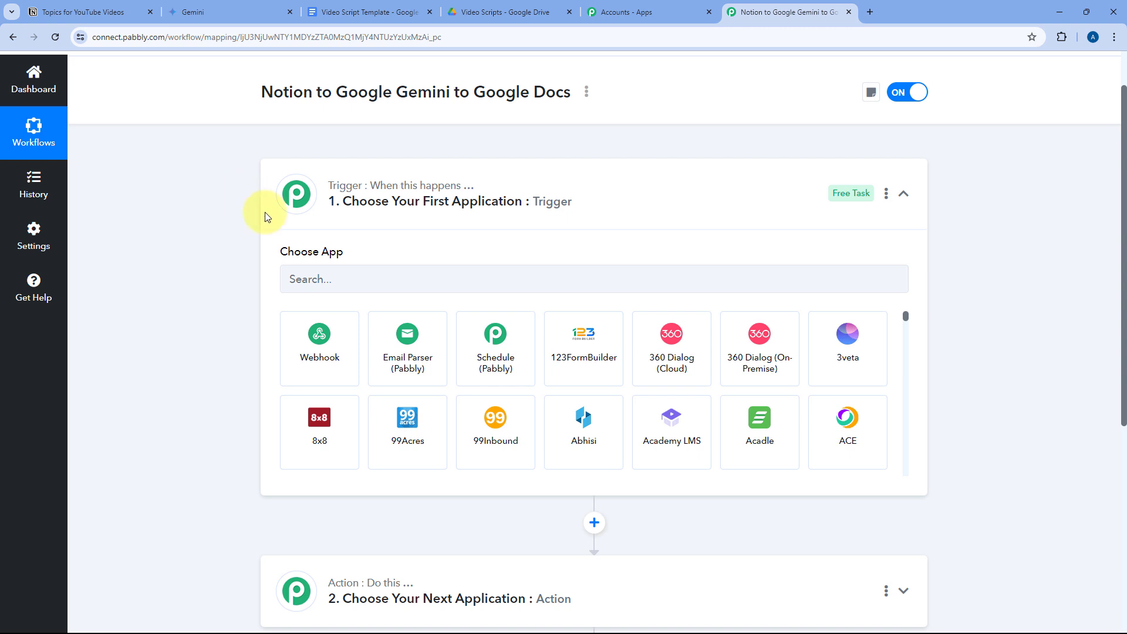
{"action": "left_click", "coordinate": [80, 8]}
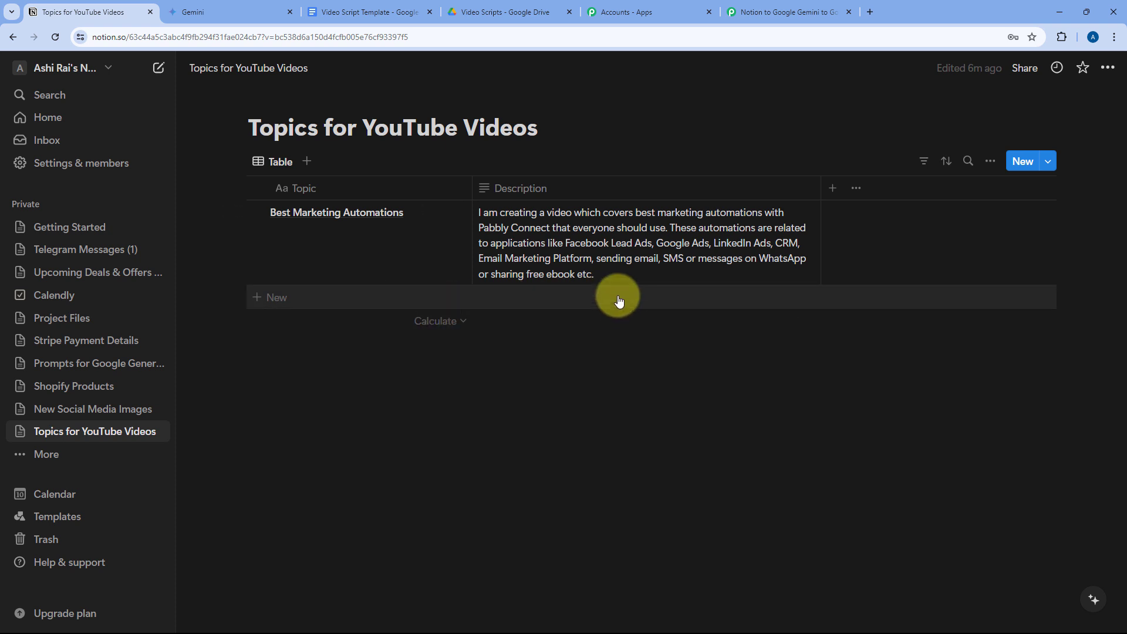
{"action": "left_click", "coordinate": [784, 11]}
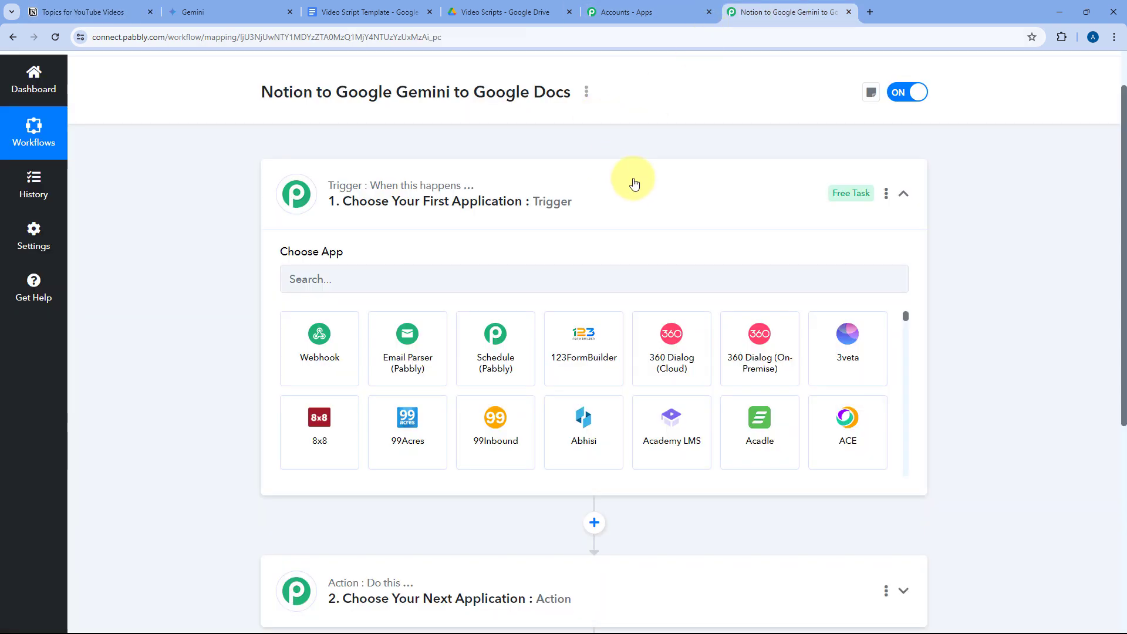
{"action": "left_click", "coordinate": [281, 12]}
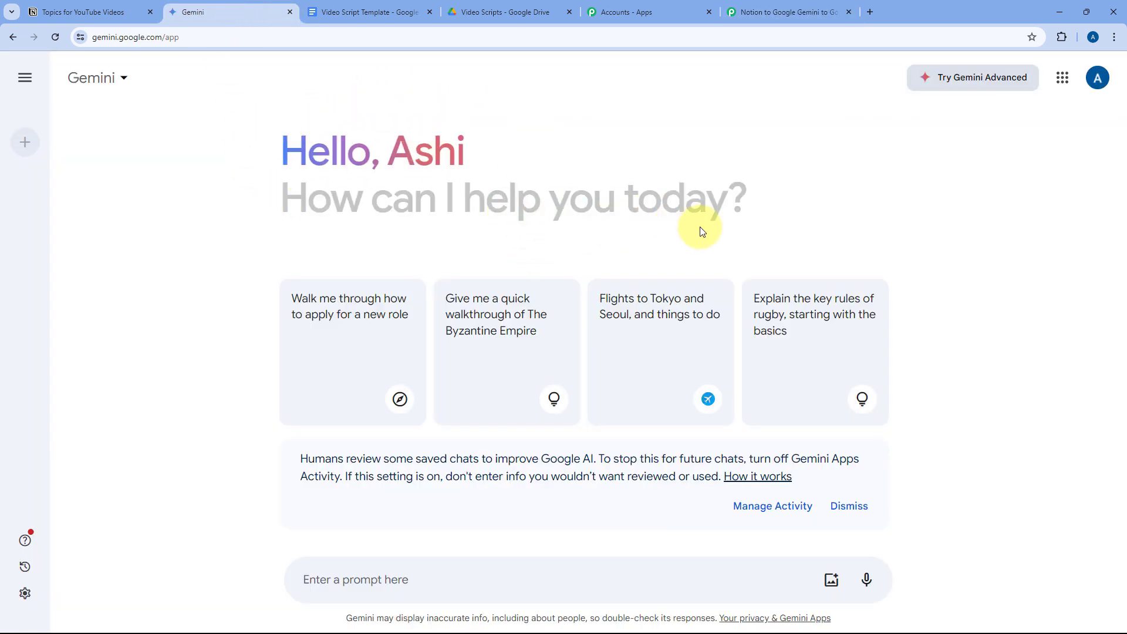
{"action": "left_click", "coordinate": [383, 6]}
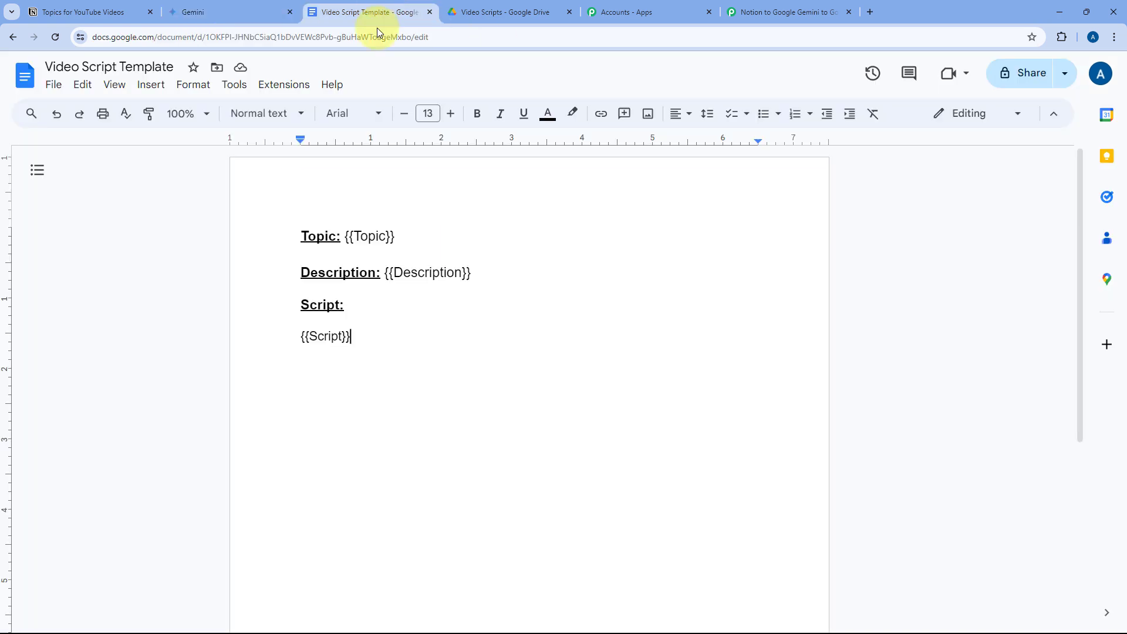
{"action": "left_click", "coordinate": [63, 12]}
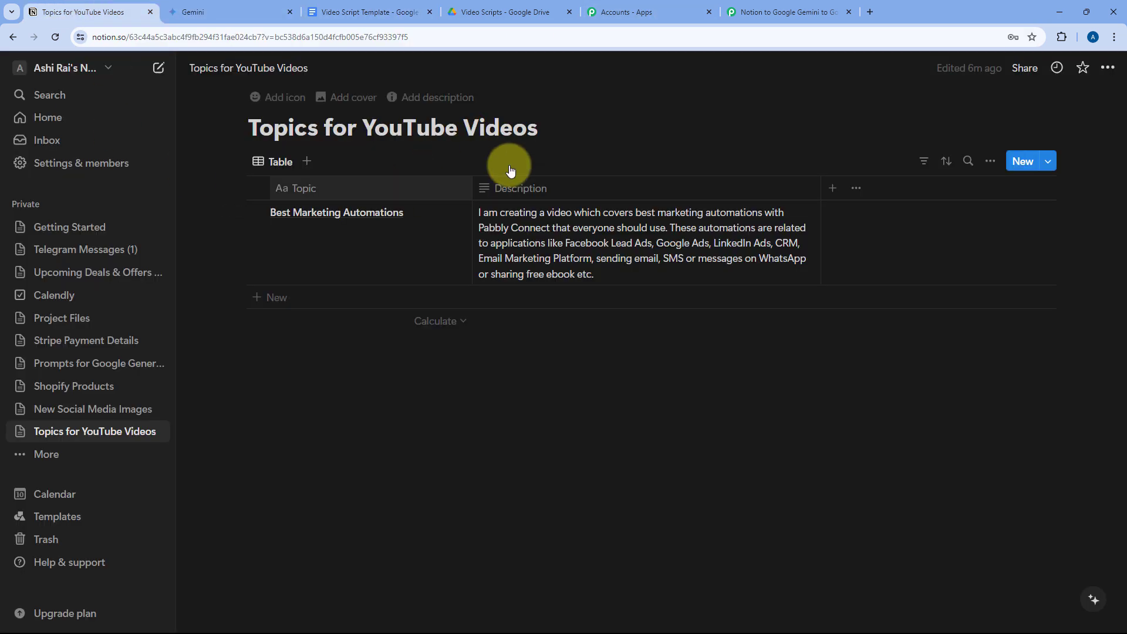
{"action": "left_click", "coordinate": [813, 12]}
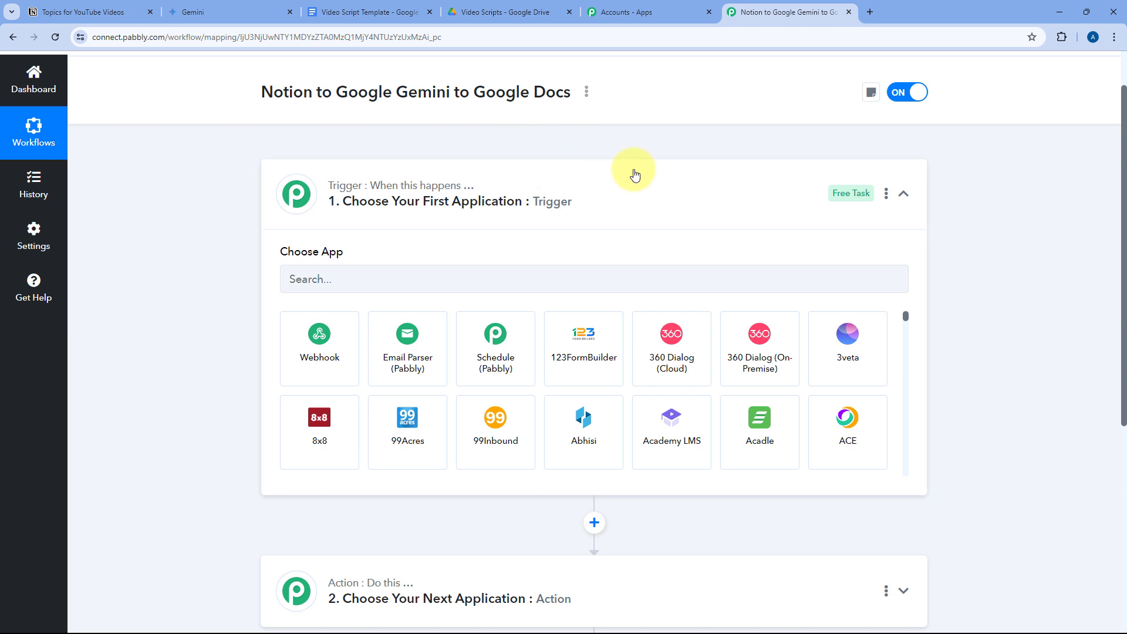
{"action": "left_click", "coordinate": [76, 12]}
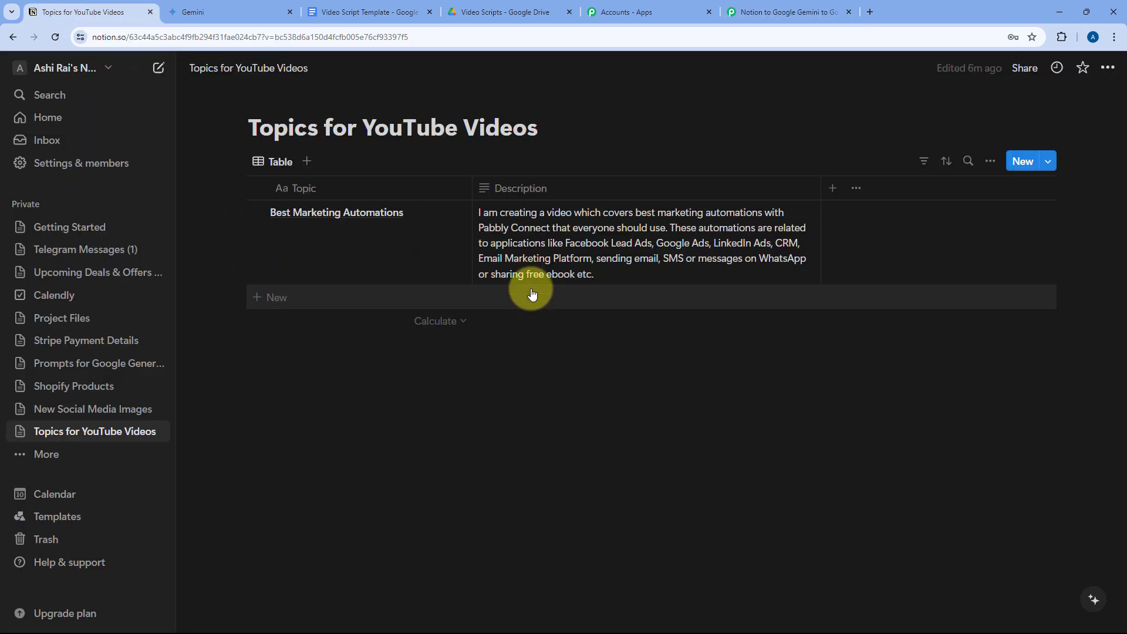
{"action": "left_click", "coordinate": [734, 12]}
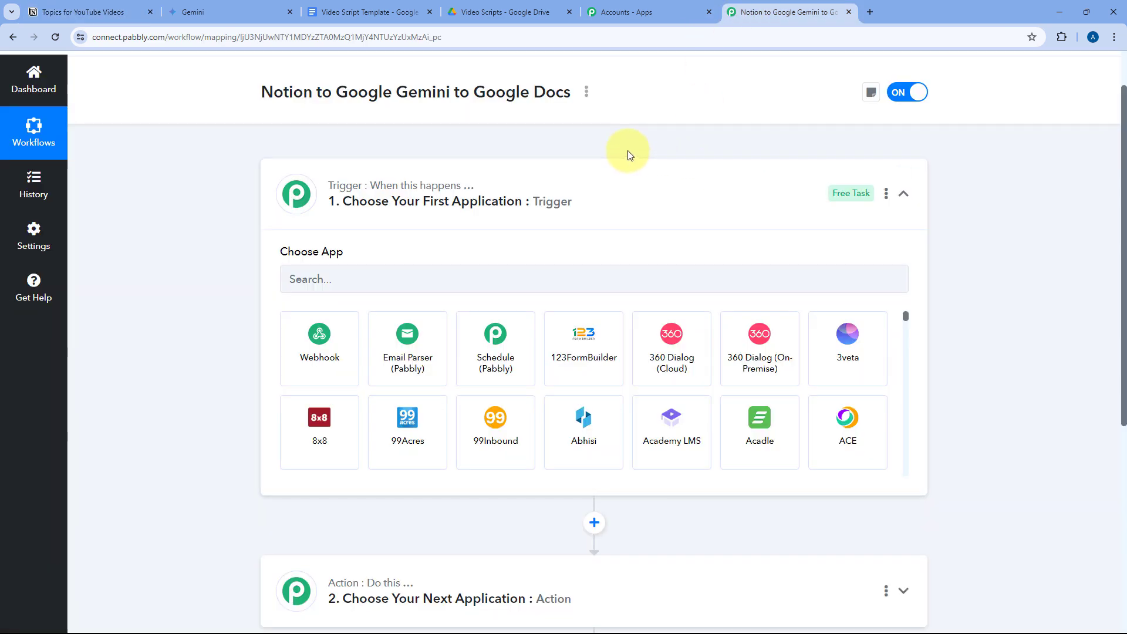
{"action": "scroll", "coordinate": [630, 154], "scroll_direction": "down", "scroll_amount": 4}
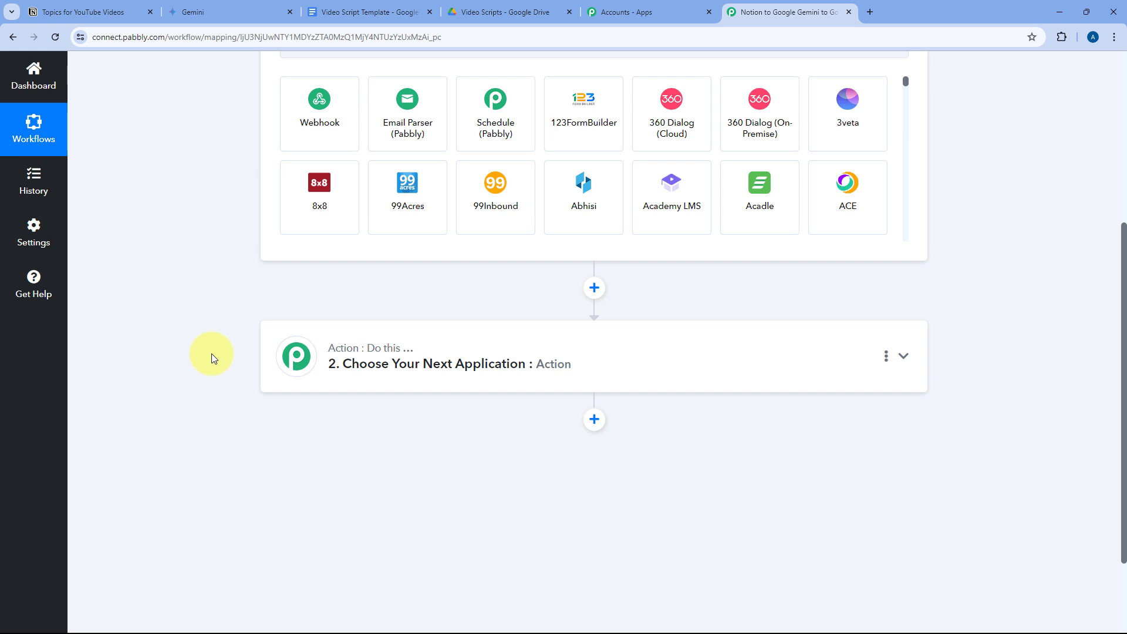
{"action": "scroll", "coordinate": [211, 353], "scroll_direction": "down", "scroll_amount": 1}
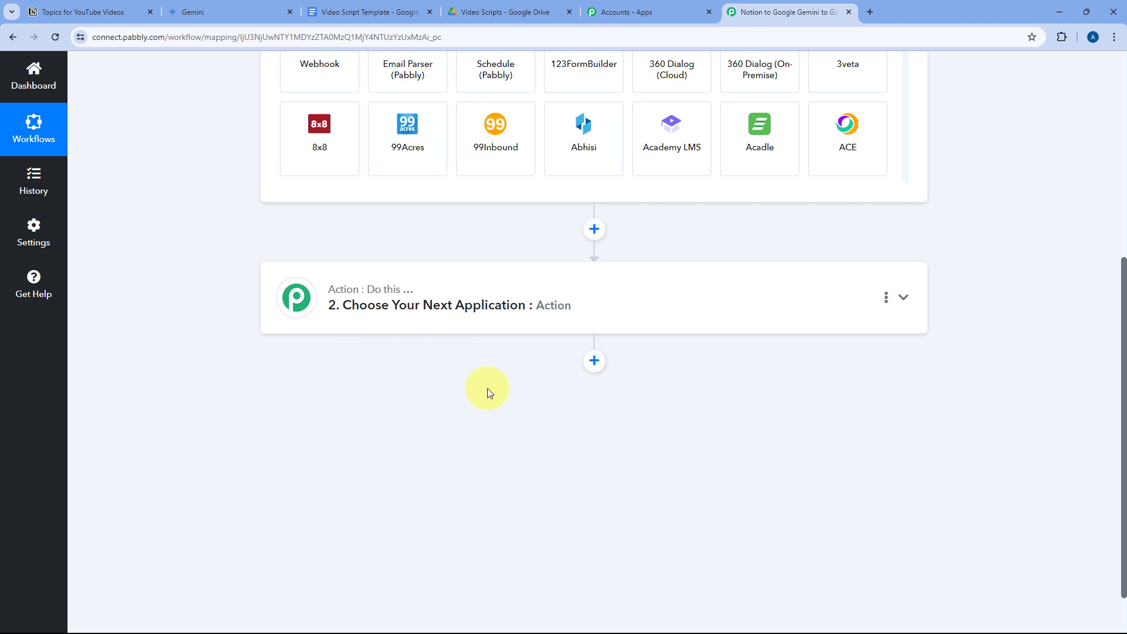
Check the Video Scripts folder in Google Drive, and choose Notion as the workflow's trigger app
{"action": "left_click", "coordinate": [510, 11]}
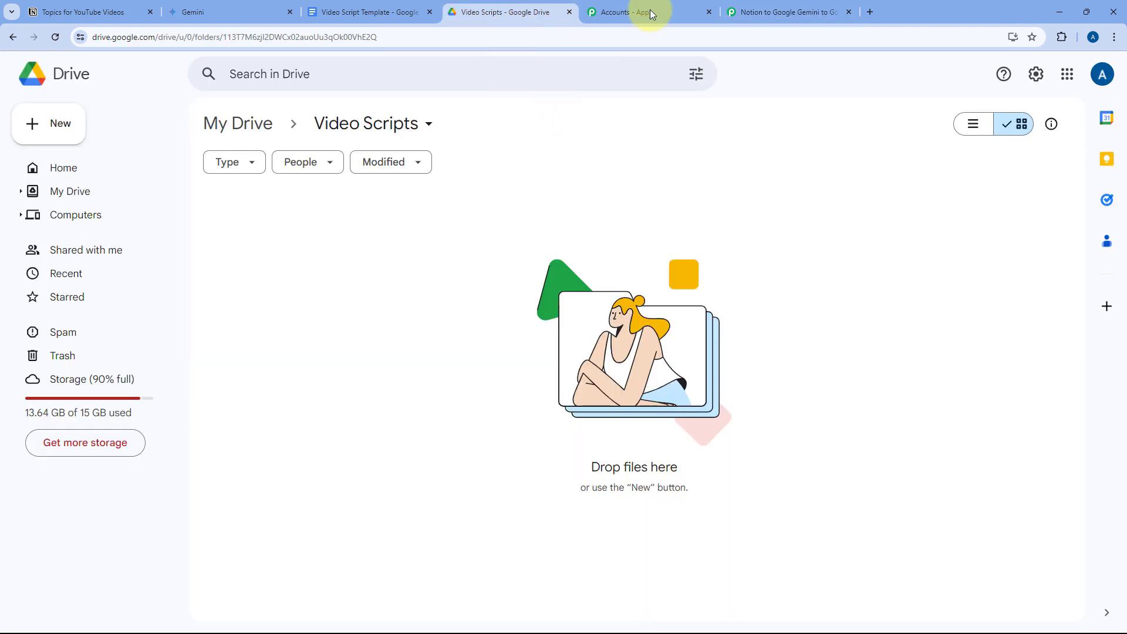
{"action": "left_click", "coordinate": [748, 12]}
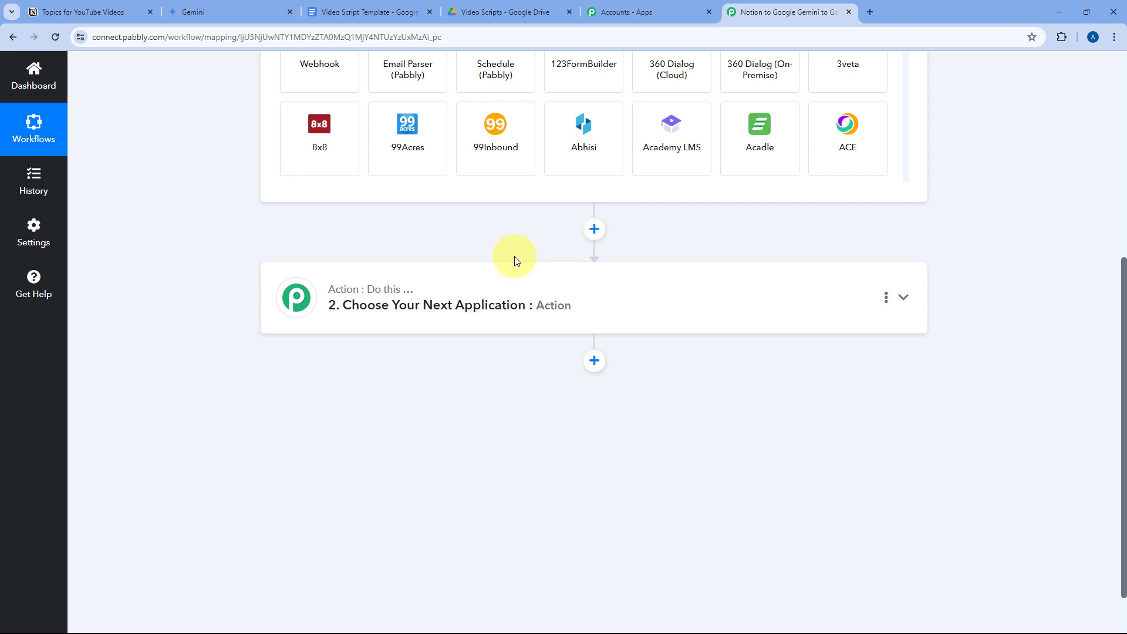
{"action": "scroll", "coordinate": [515, 263], "scroll_direction": "up", "scroll_amount": 4}
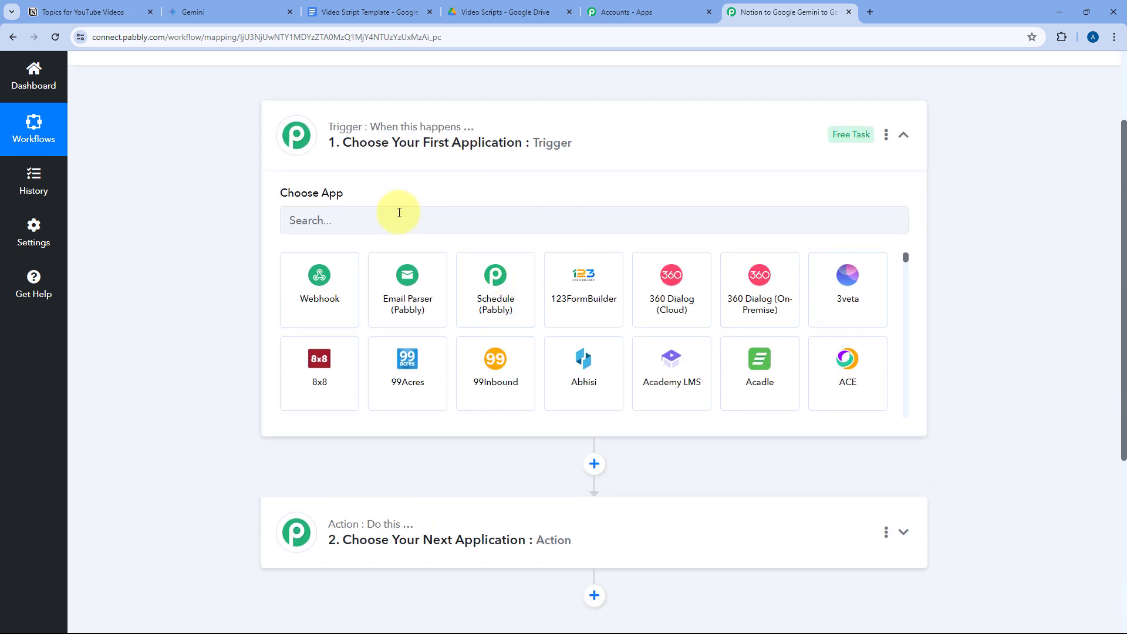
{"action": "left_click", "coordinate": [399, 212]}
{"action": "type", "text": "Notion"}
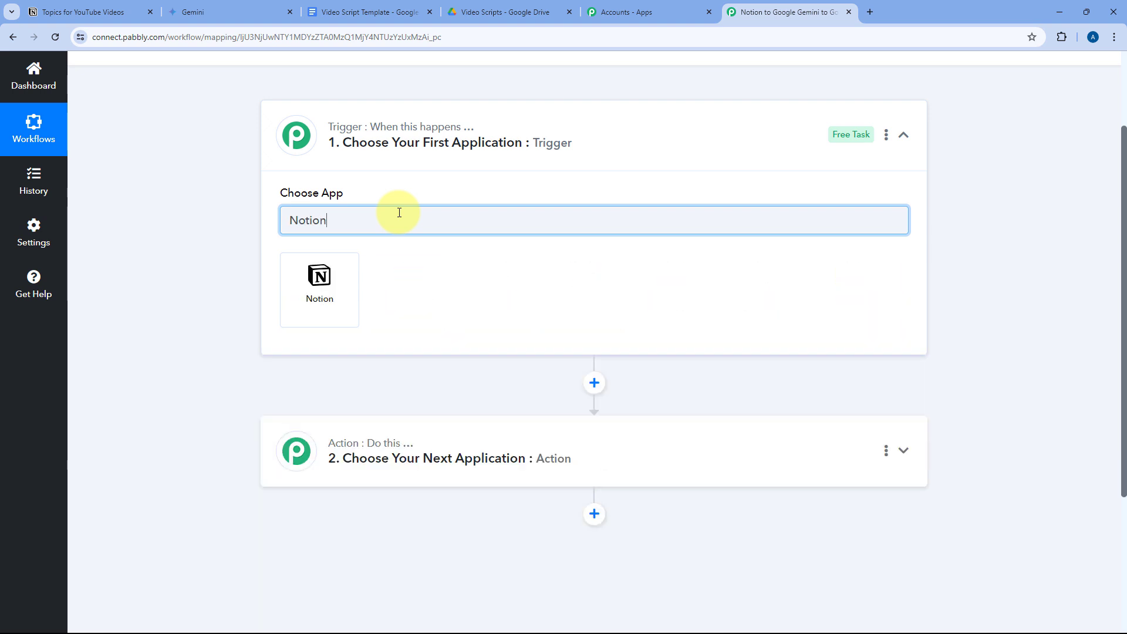
{"action": "scroll", "coordinate": [315, 270], "scroll_direction": "down", "scroll_amount": 1}
{"action": "left_click", "coordinate": [326, 254]}
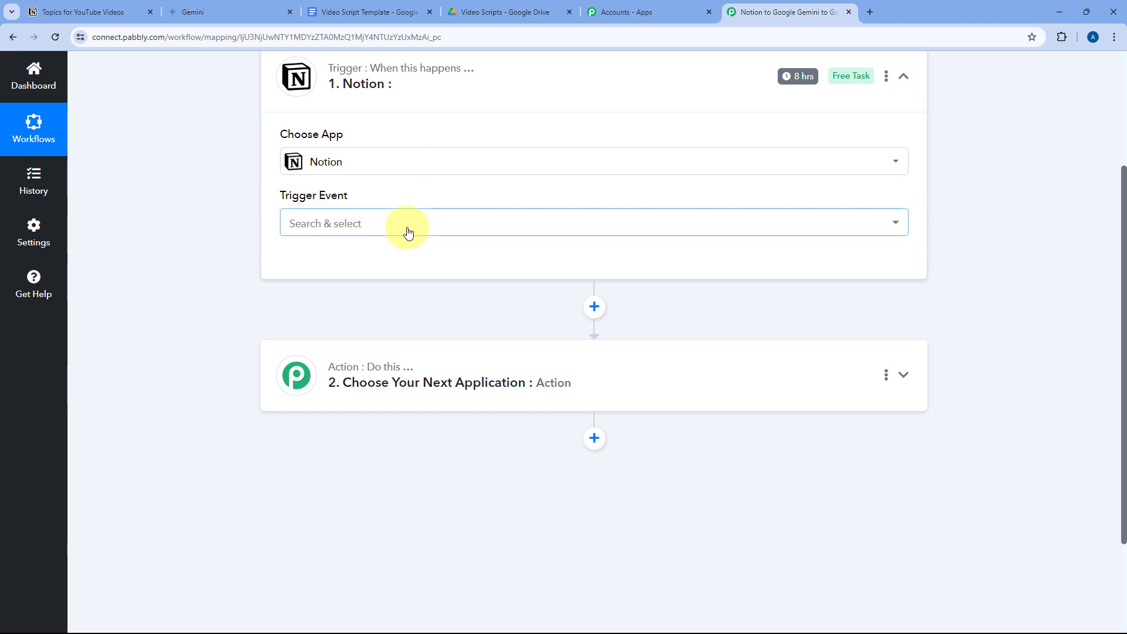
Set the Notion trigger event to New Database Item
{"action": "left_click", "coordinate": [408, 224]}
{"action": "scroll", "coordinate": [256, 290], "scroll_direction": "down", "scroll_amount": 2}
{"action": "scroll", "coordinate": [253, 263], "scroll_direction": "up", "scroll_amount": 1}
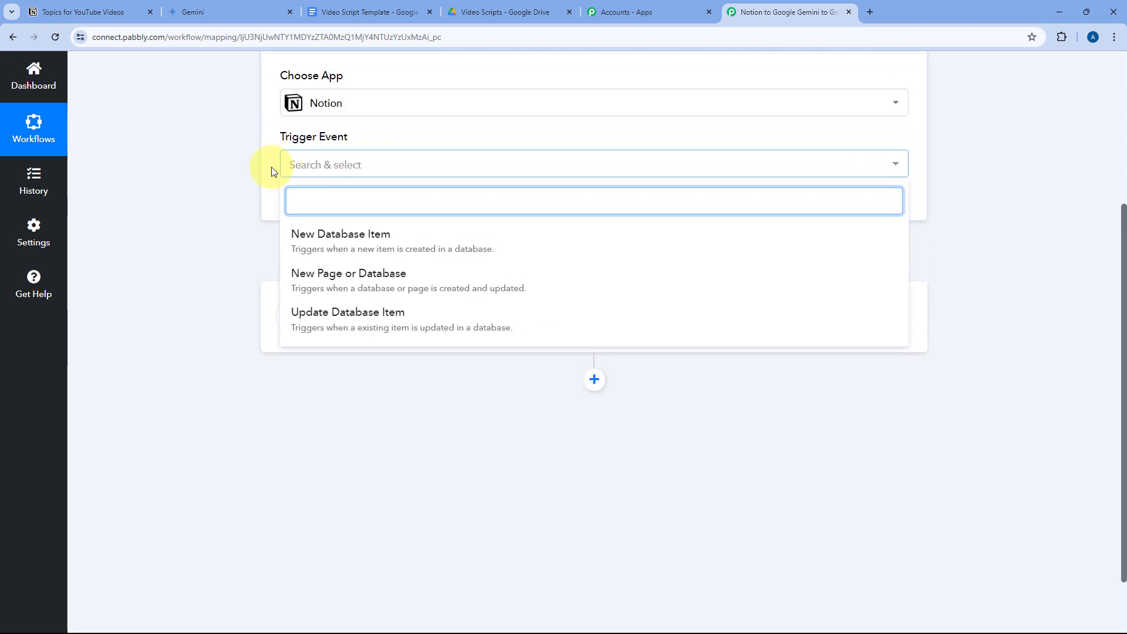
{"action": "left_click", "coordinate": [368, 245]}
{"action": "scroll", "coordinate": [343, 255], "scroll_direction": "up", "scroll_amount": 2}
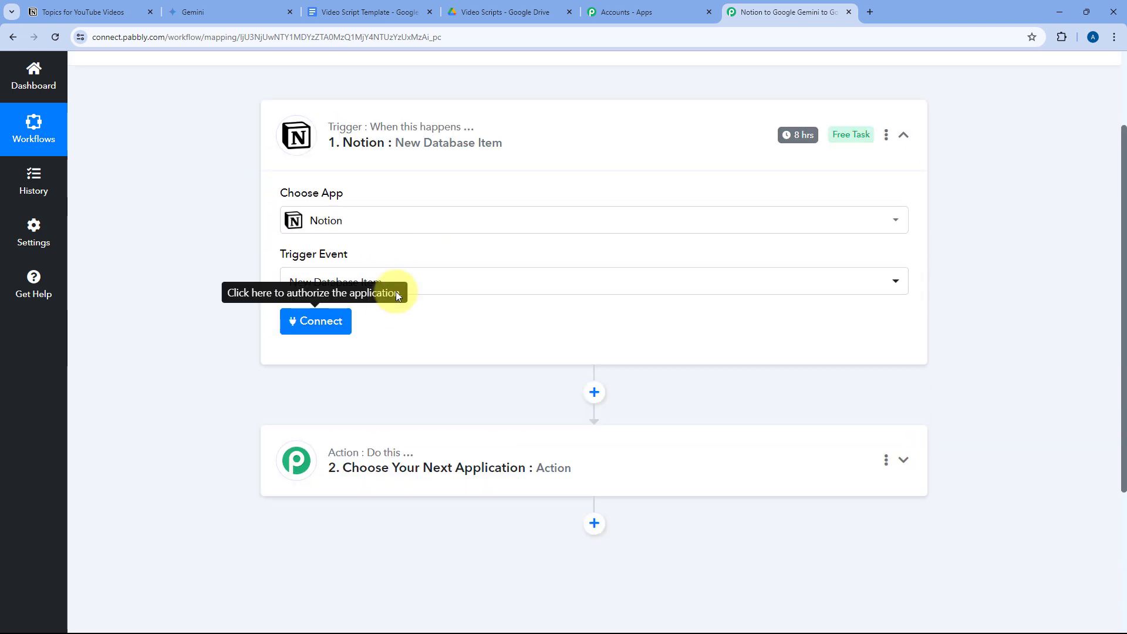
Start a new Notion connection for the trigger and bring up its authorization request
{"action": "left_click", "coordinate": [320, 323]}
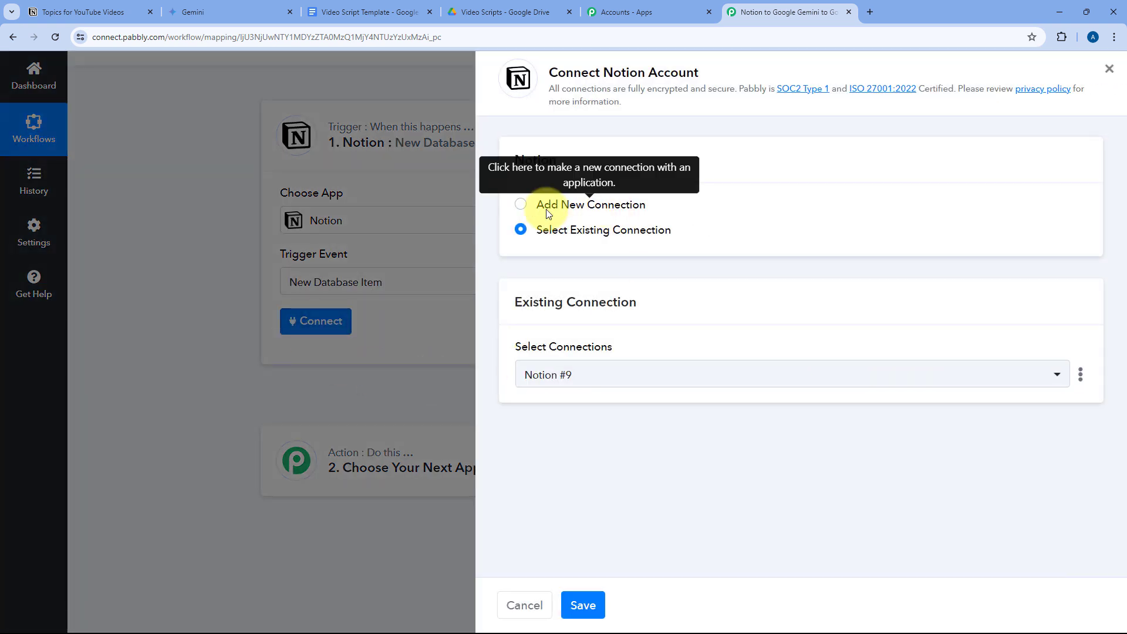
{"action": "left_click", "coordinate": [521, 206]}
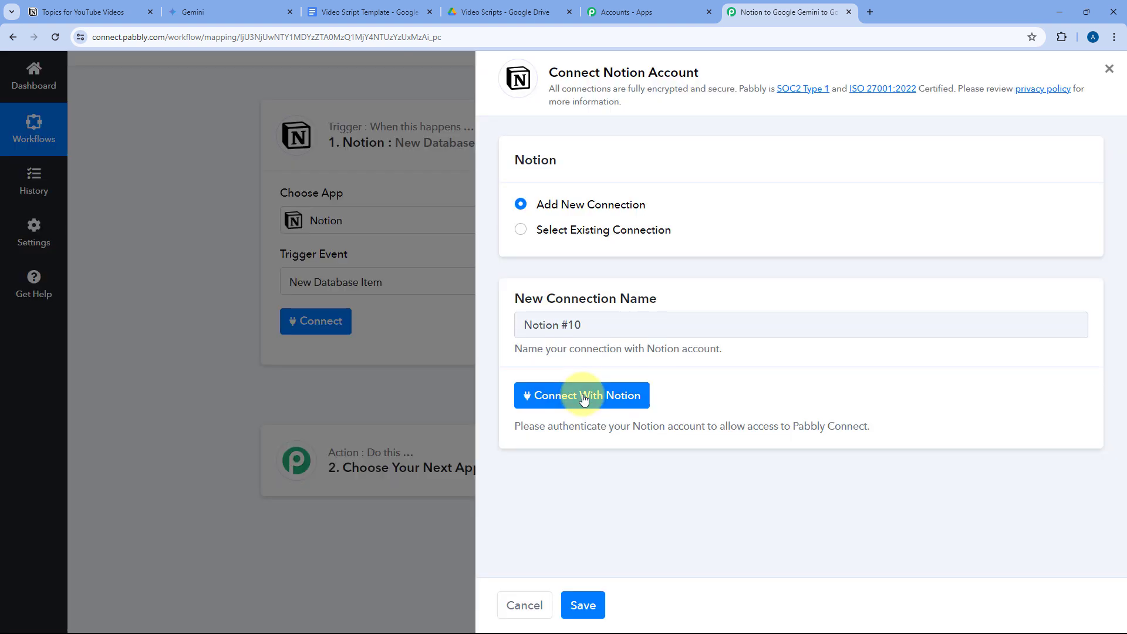
{"action": "left_click", "coordinate": [583, 397]}
{"action": "left_click_drag", "start_coordinate": [186, 13], "coordinate": [190, 70]}
{"action": "left_click", "coordinate": [106, 12]}
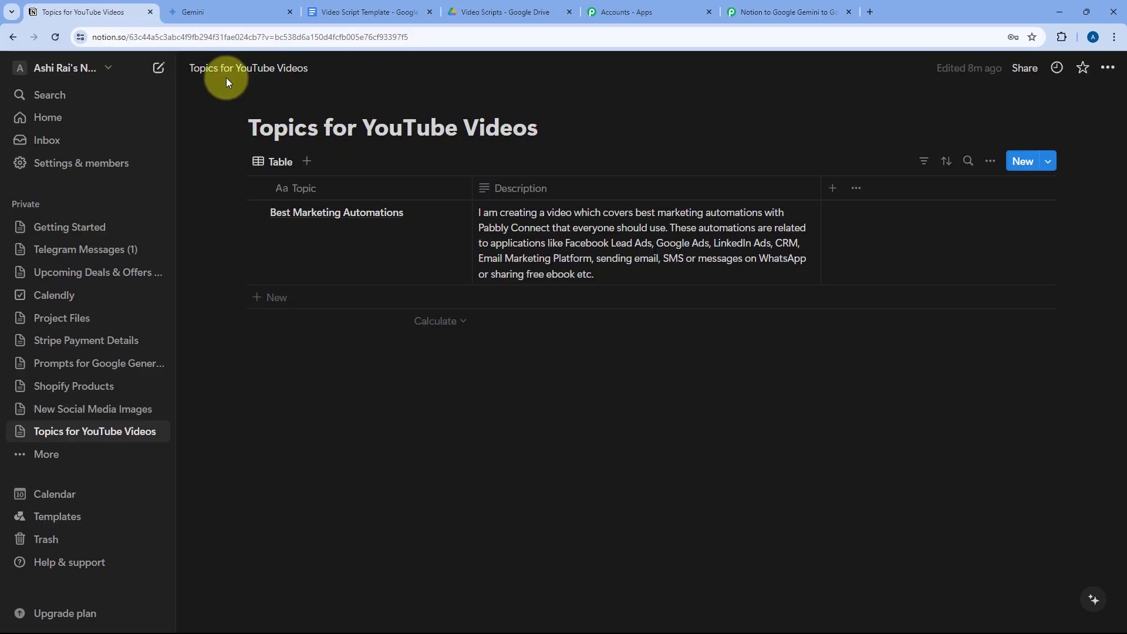
{"action": "left_click", "coordinate": [781, 12]}
{"action": "key", "text": "alt+Tab"}
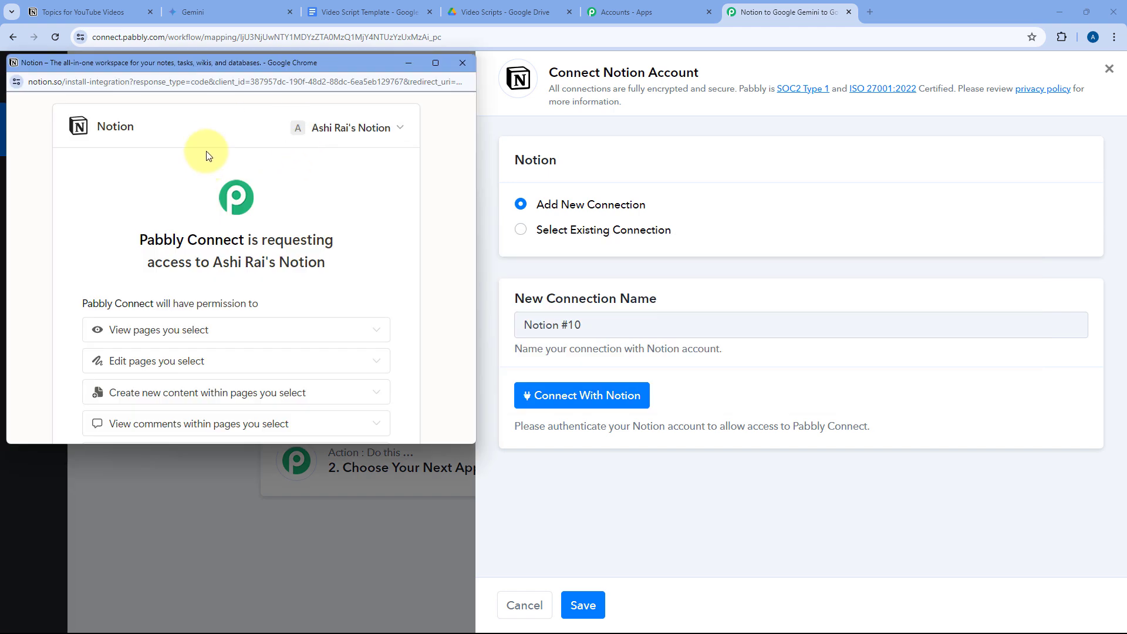
Grant Pabbly Connect access to all listed pages of the Notion workspace, including Topics for YouTube Videos
{"action": "scroll", "coordinate": [327, 181], "scroll_direction": "down", "scroll_amount": 4}
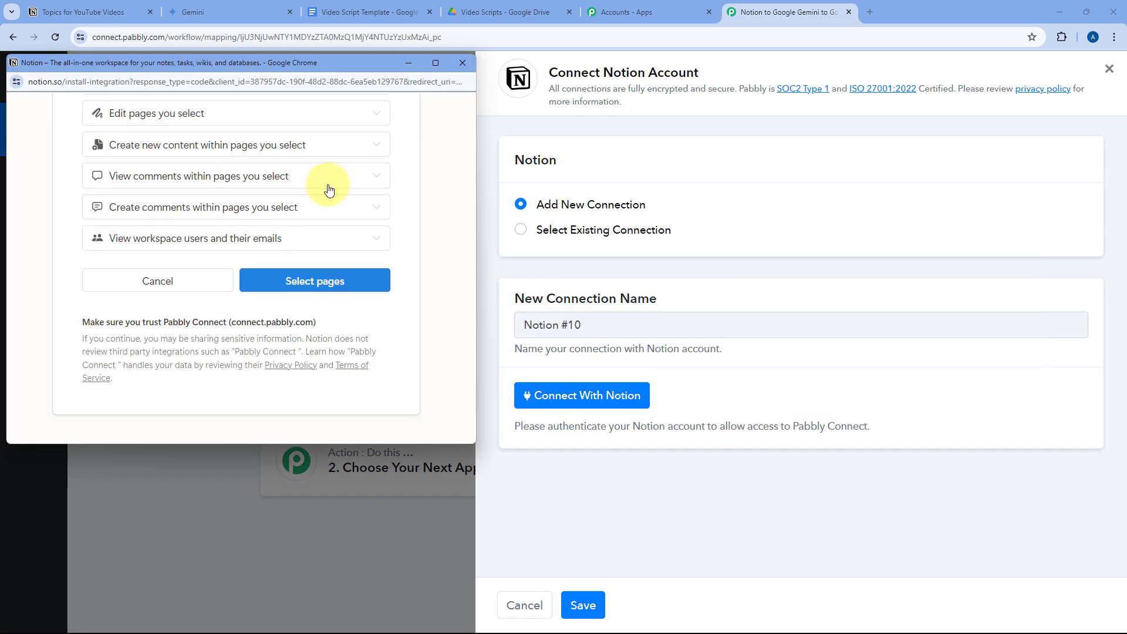
{"action": "left_click", "coordinate": [303, 283]}
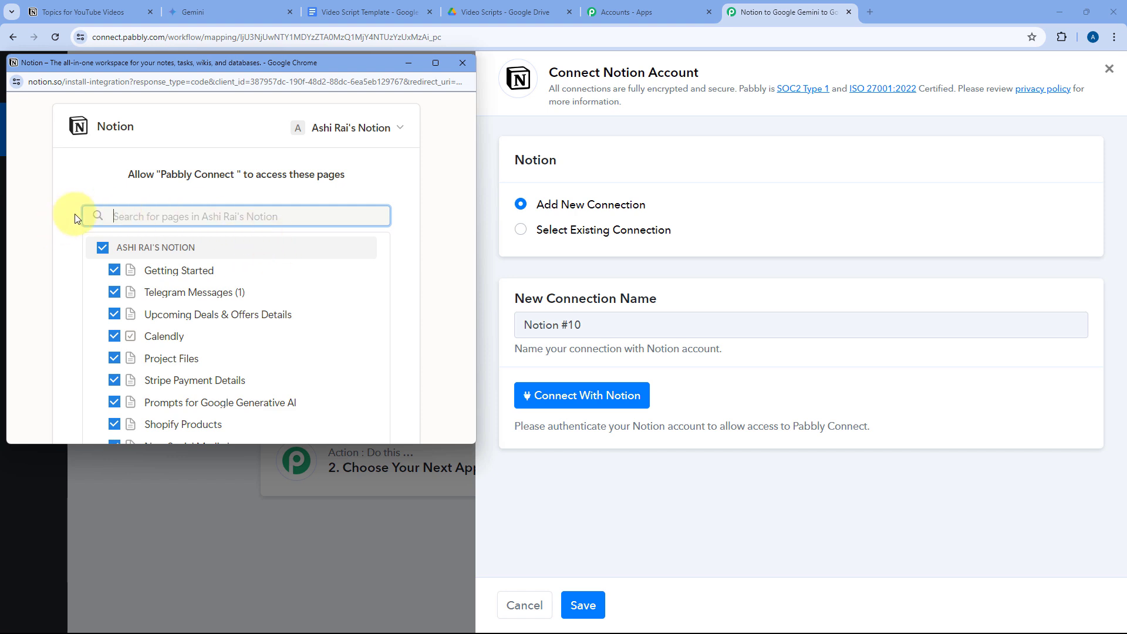
{"action": "scroll", "coordinate": [71, 199], "scroll_direction": "down", "scroll_amount": 1}
{"action": "scroll", "coordinate": [70, 192], "scroll_direction": "down", "scroll_amount": 2}
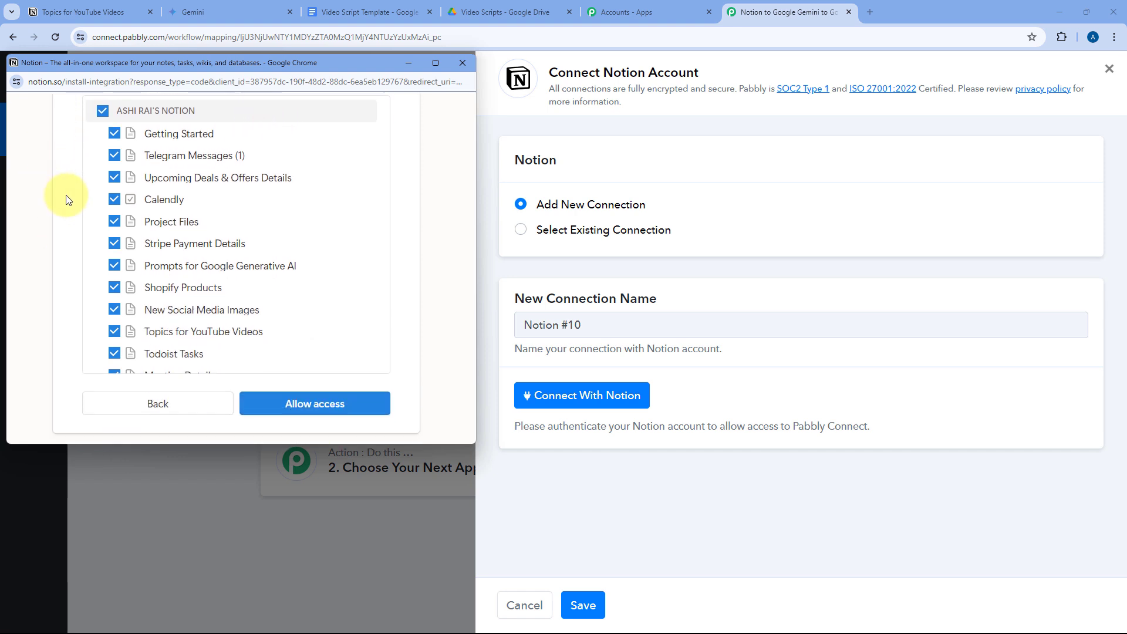
{"action": "scroll", "coordinate": [95, 202], "scroll_direction": "up", "scroll_amount": 1}
{"action": "scroll", "coordinate": [118, 207], "scroll_direction": "down", "scroll_amount": 1}
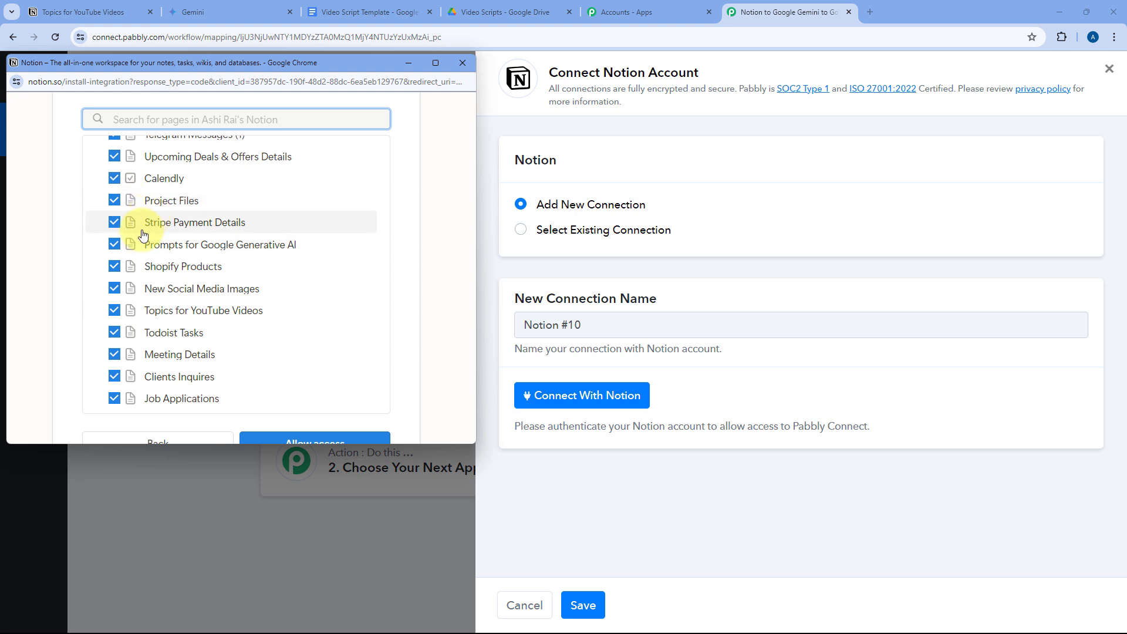
{"action": "scroll", "coordinate": [120, 241], "scroll_direction": "down", "scroll_amount": 1}
{"action": "scroll", "coordinate": [114, 226], "scroll_direction": "up", "scroll_amount": 2}
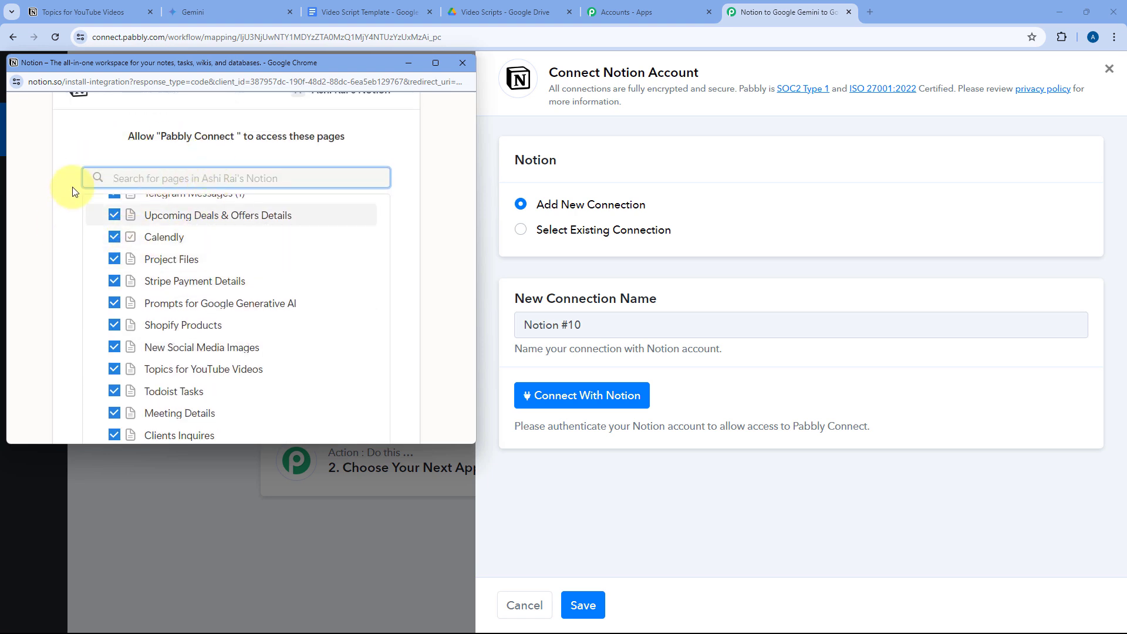
{"action": "scroll", "coordinate": [66, 245], "scroll_direction": "down", "scroll_amount": 1}
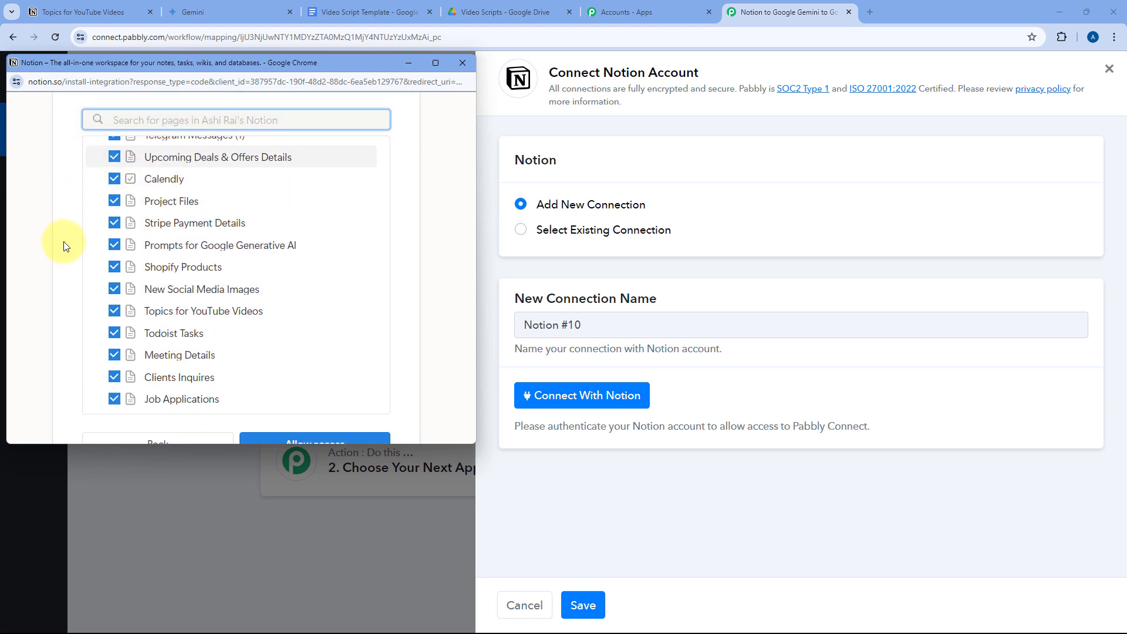
{"action": "scroll", "coordinate": [68, 244], "scroll_direction": "down", "scroll_amount": 1}
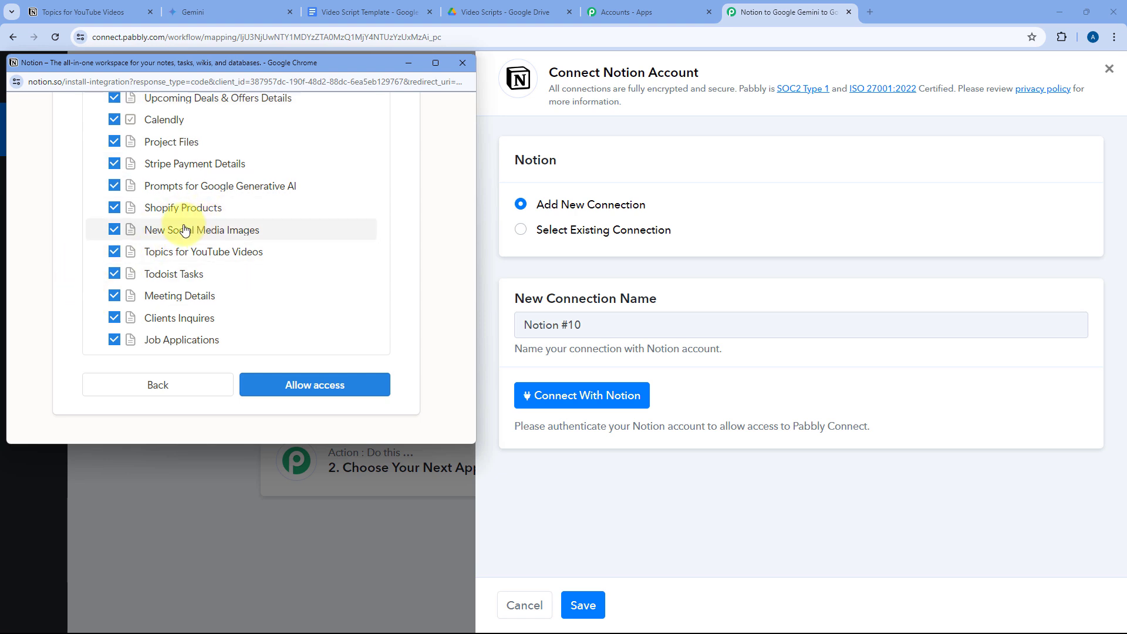
{"action": "left_click", "coordinate": [320, 384]}
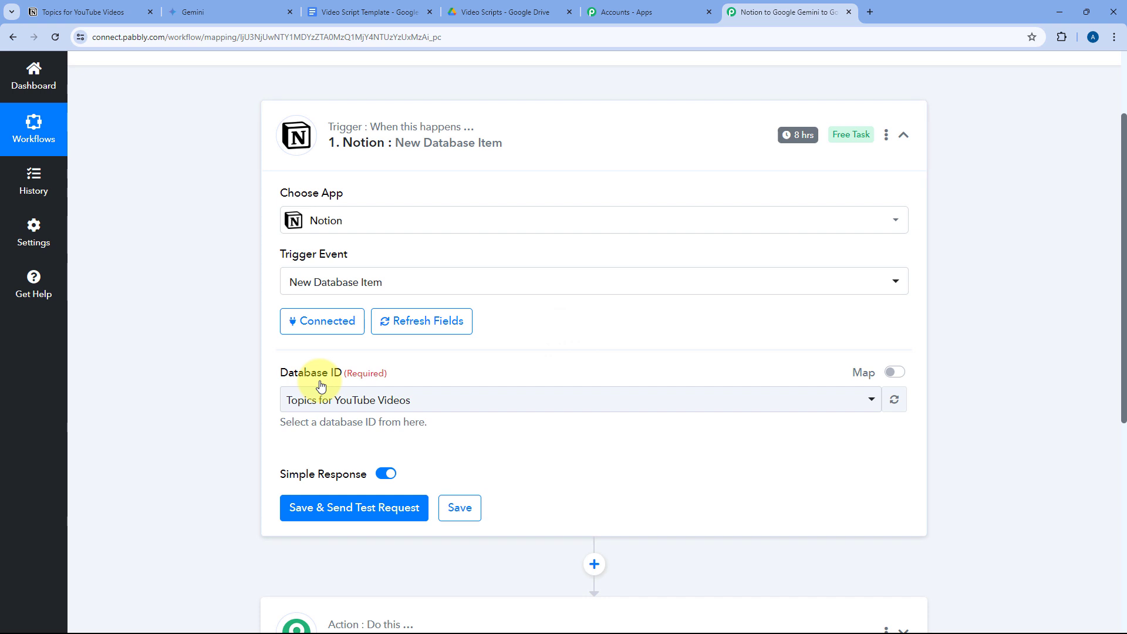
Examine the Notion databases offered for the trigger's Database ID
{"action": "scroll", "coordinate": [320, 385], "scroll_direction": "down", "scroll_amount": 2}
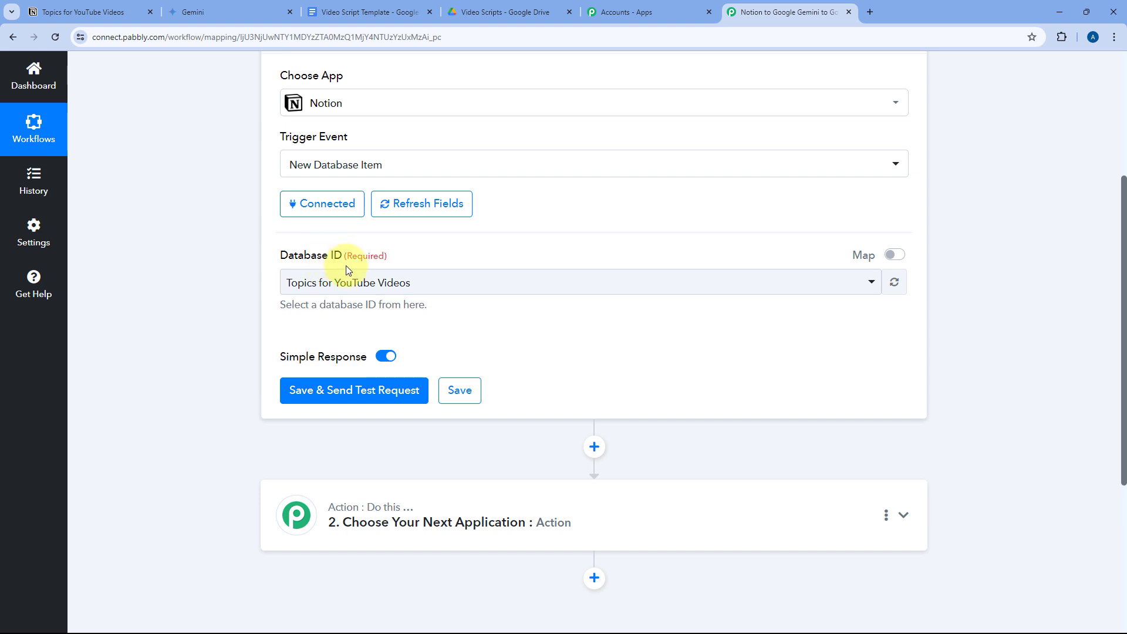
{"action": "scroll", "coordinate": [602, 226], "scroll_direction": "down", "scroll_amount": 2}
{"action": "left_click", "coordinate": [569, 168]}
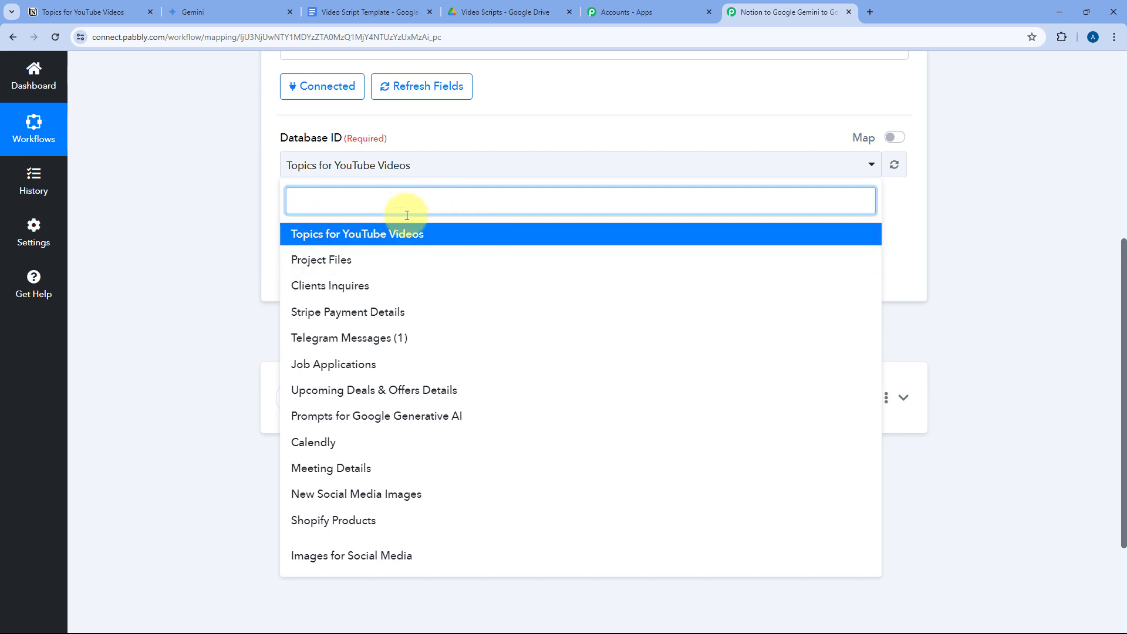
{"action": "scroll", "coordinate": [521, 266], "scroll_direction": "down", "scroll_amount": 2}
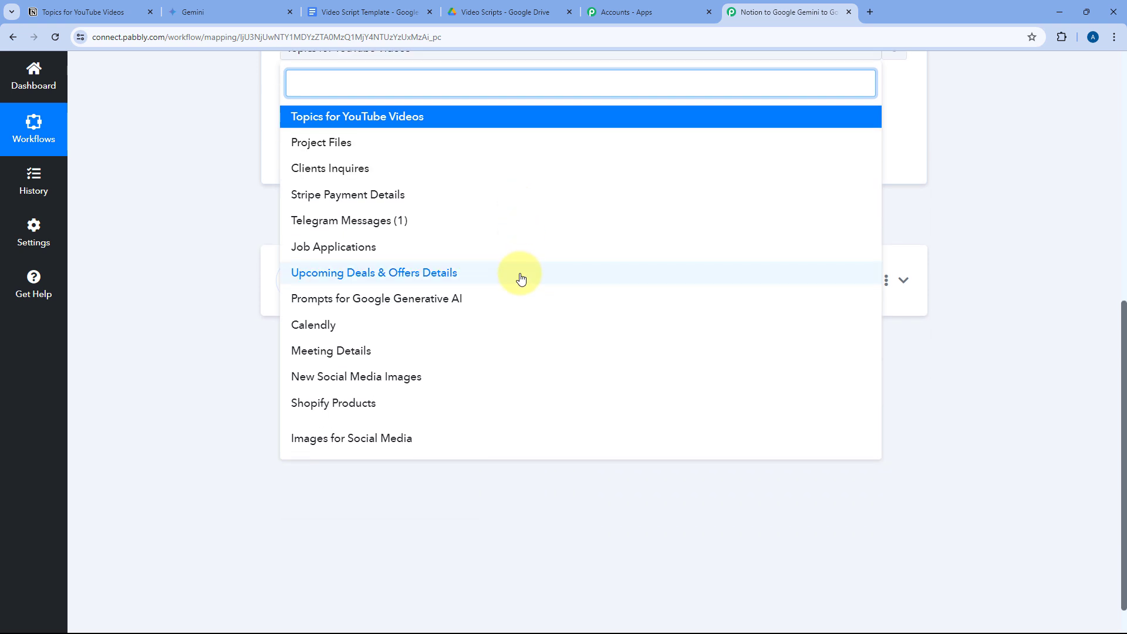
{"action": "scroll", "coordinate": [521, 277], "scroll_direction": "up", "scroll_amount": 1}
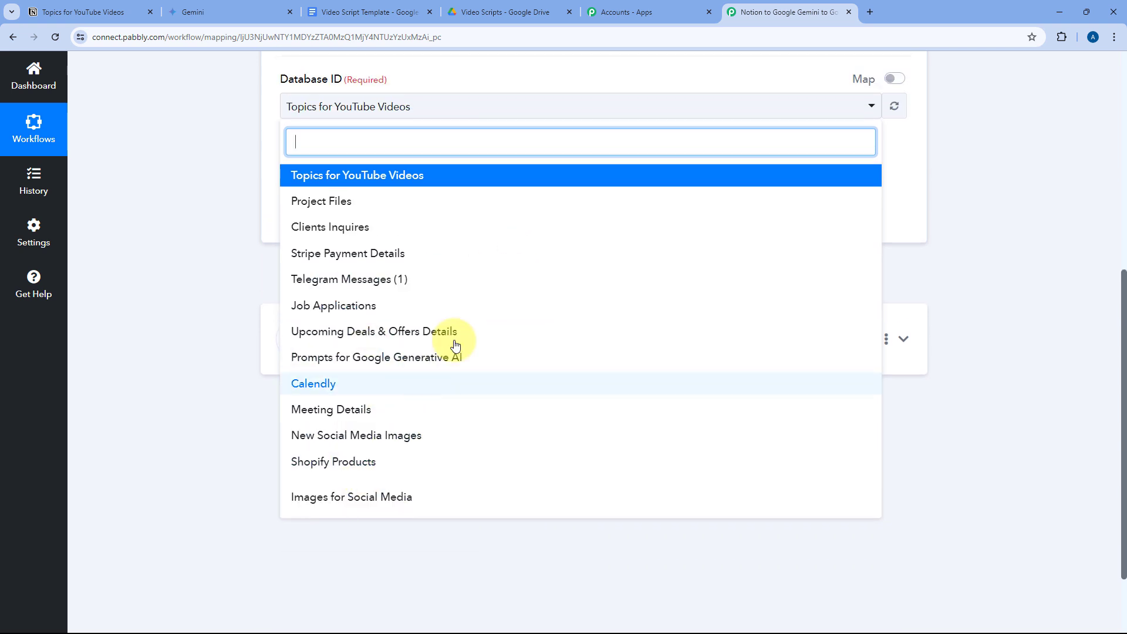
{"action": "scroll", "coordinate": [206, 175], "scroll_direction": "up", "scroll_amount": 1}
{"action": "scroll", "coordinate": [205, 175], "scroll_direction": "up", "scroll_amount": 3}
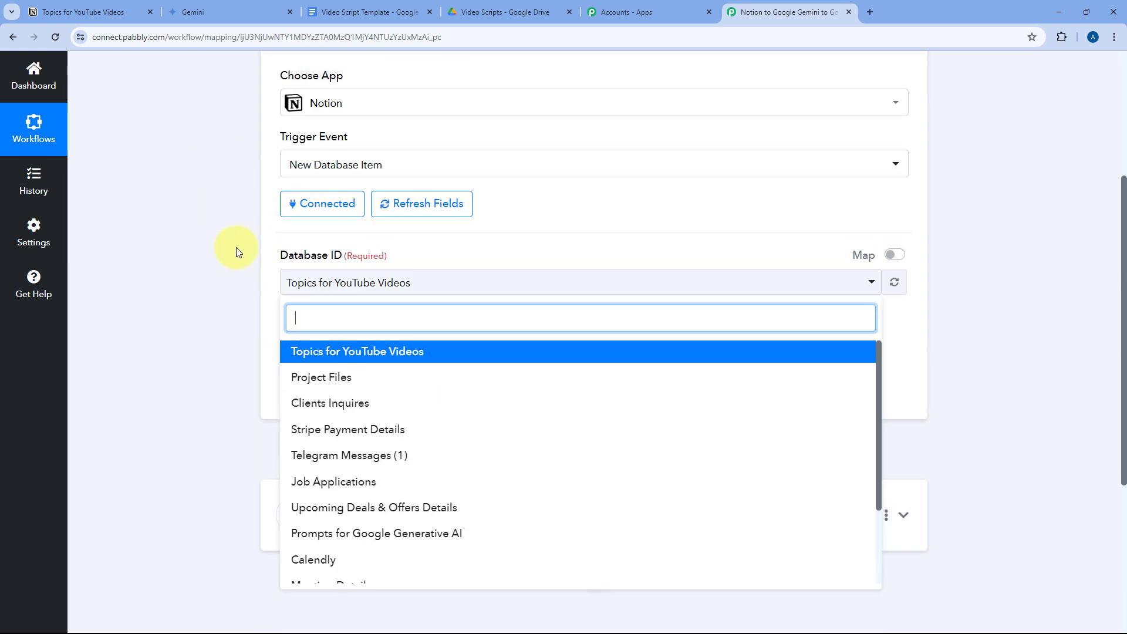
{"action": "left_click", "coordinate": [245, 281]}
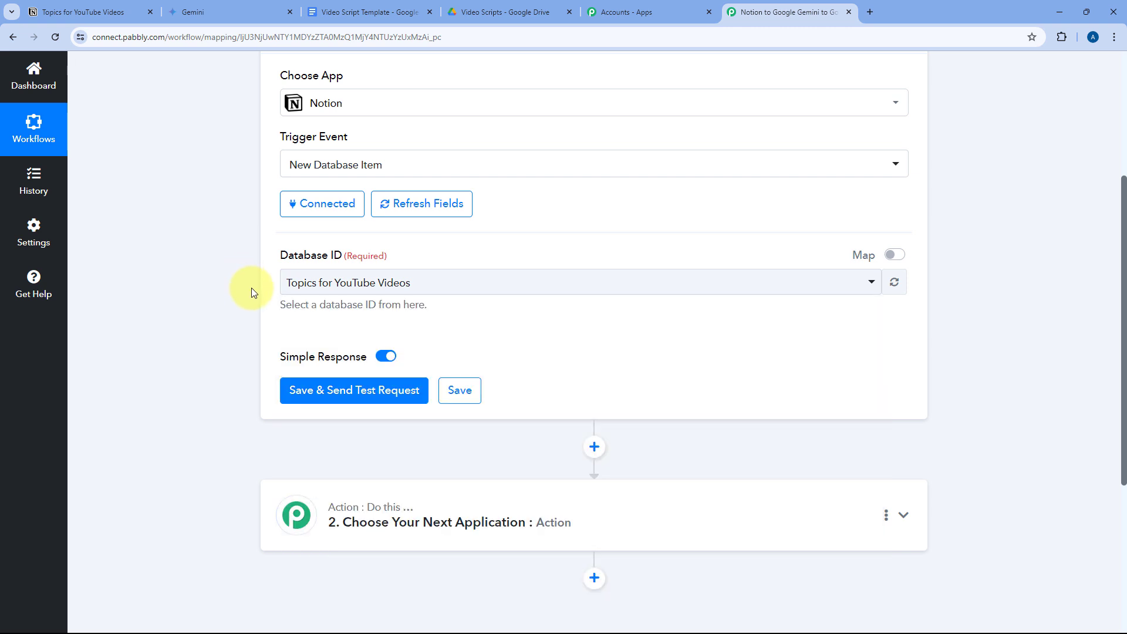
Check the database name in Notion, select Topics for YouTube Videos as the trigger's database, and save with a test request
{"action": "left_click", "coordinate": [114, 6]}
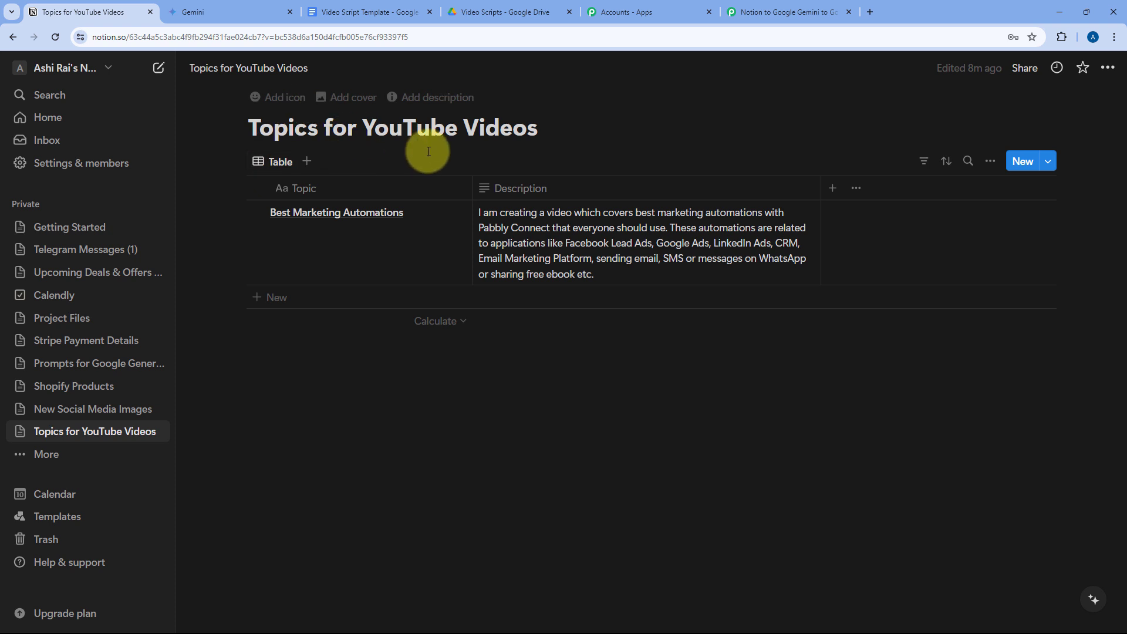
{"action": "left_click", "coordinate": [801, 5]}
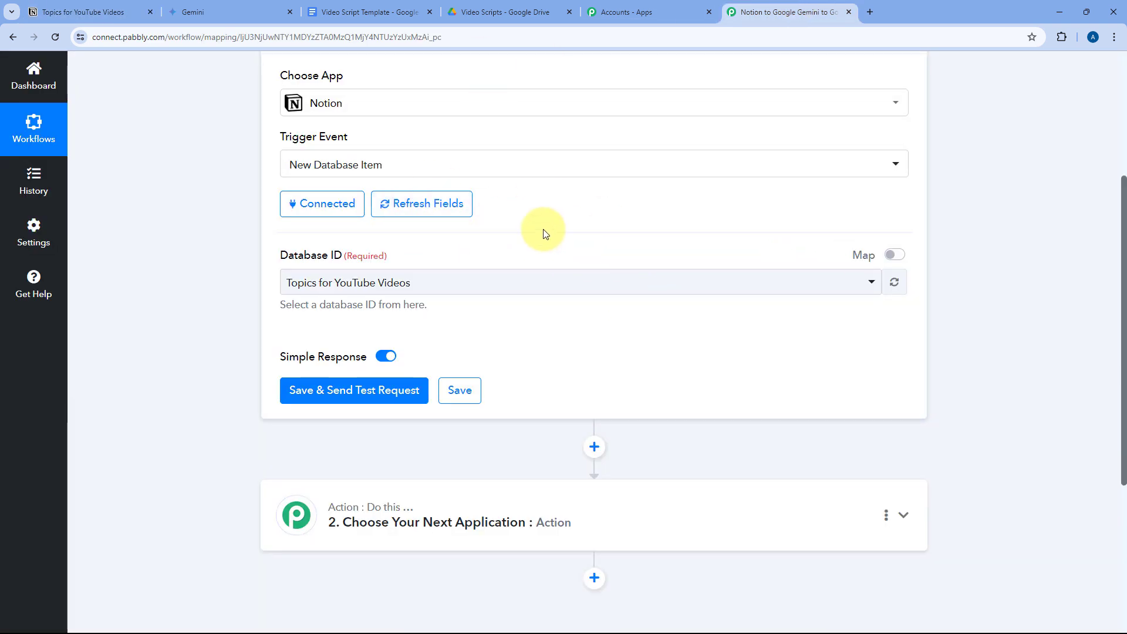
{"action": "left_click", "coordinate": [392, 283]}
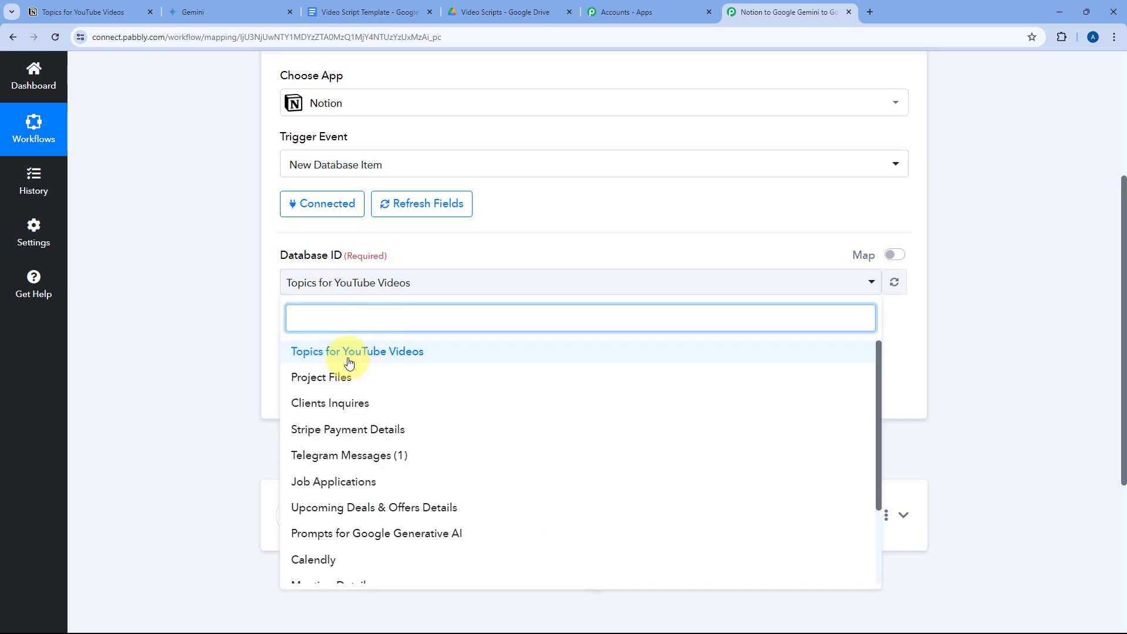
{"action": "left_click", "coordinate": [349, 364]}
{"action": "scroll", "coordinate": [280, 217], "scroll_direction": "down", "scroll_amount": 1}
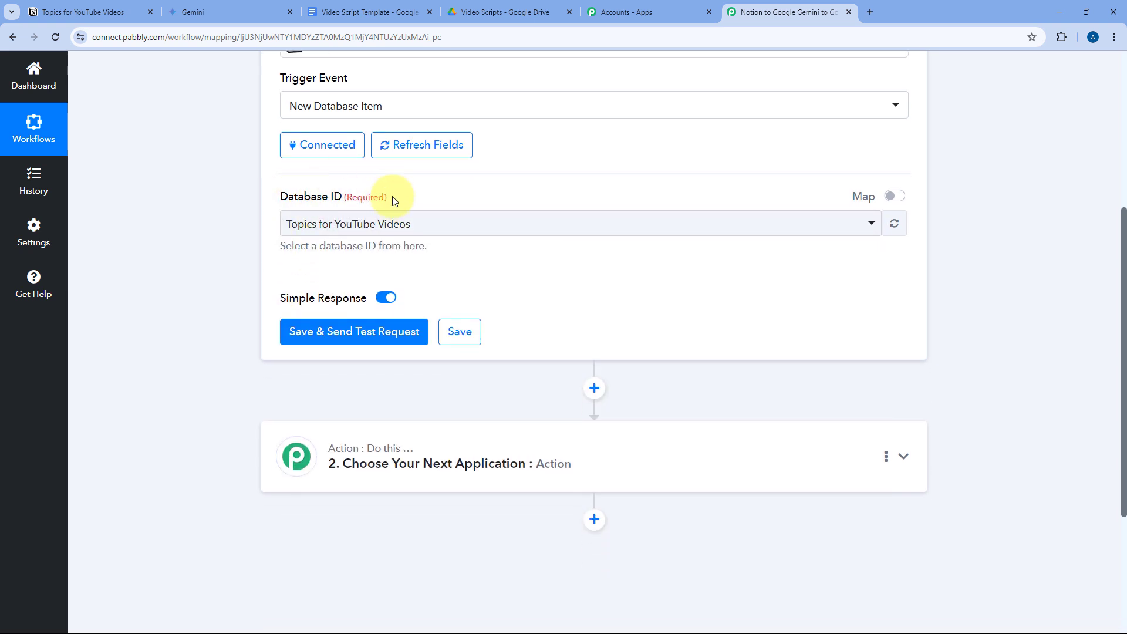
{"action": "left_click", "coordinate": [365, 333]}
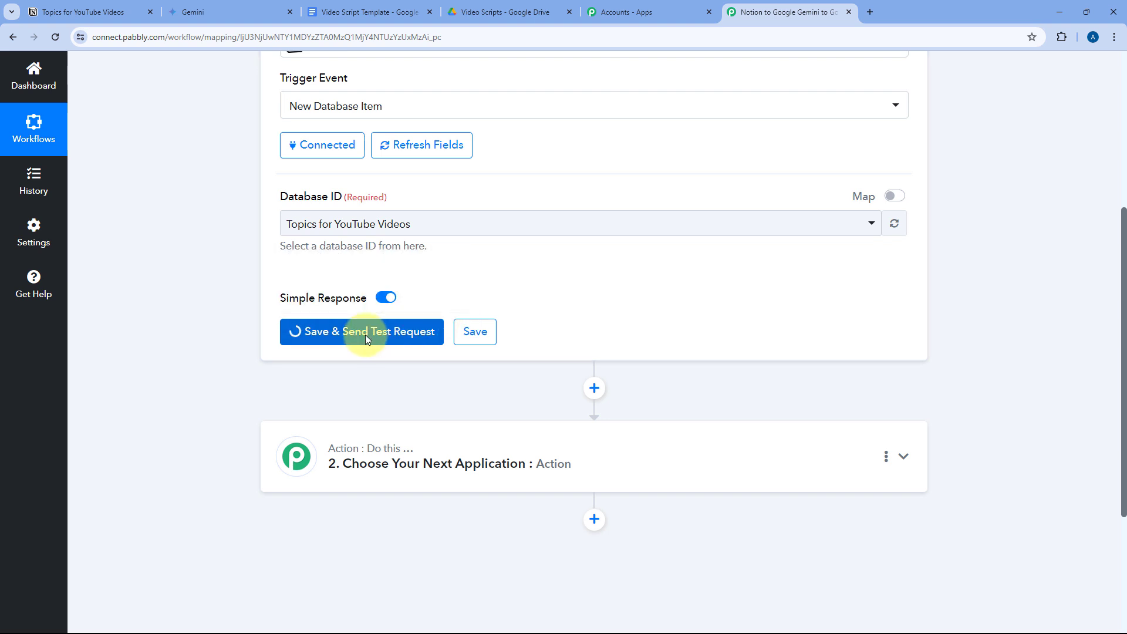
Compare the trigger's received response with the Notion topics table, enlarging the Url value box to read the full address
{"action": "scroll", "coordinate": [559, 299], "scroll_direction": "down", "scroll_amount": 3}
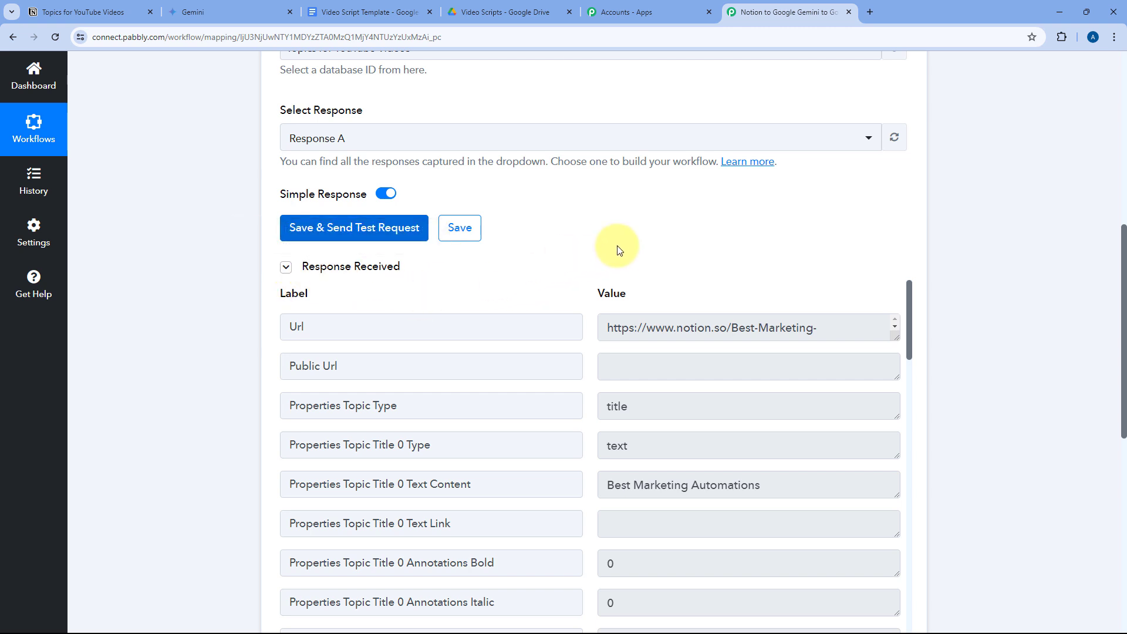
{"action": "scroll", "coordinate": [593, 264], "scroll_direction": "down", "scroll_amount": 2}
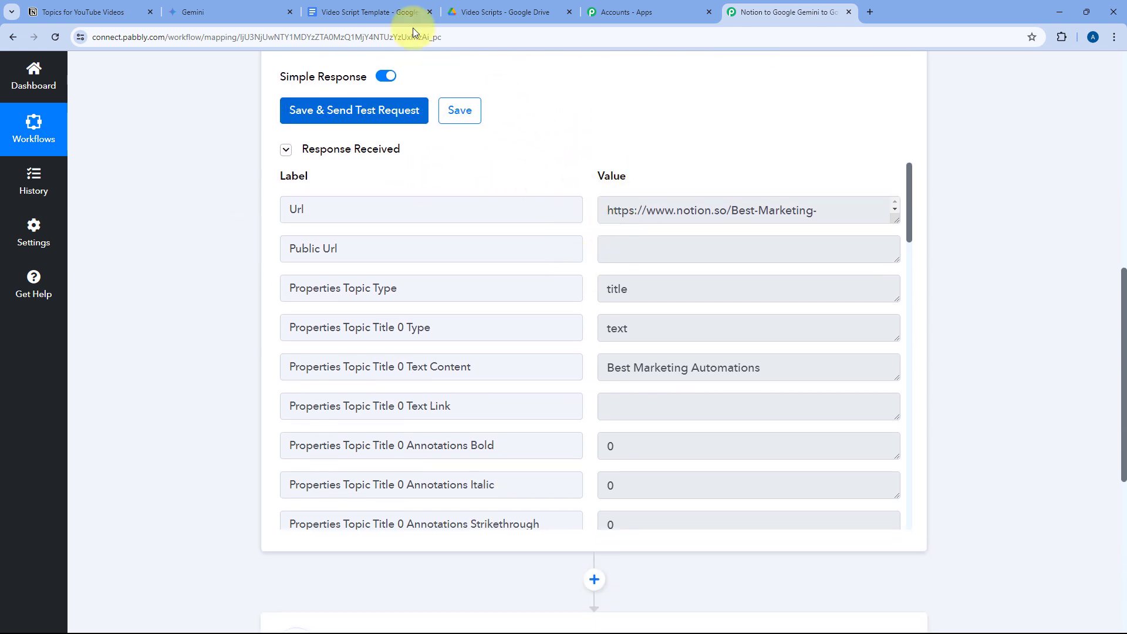
{"action": "left_click", "coordinate": [81, 9]}
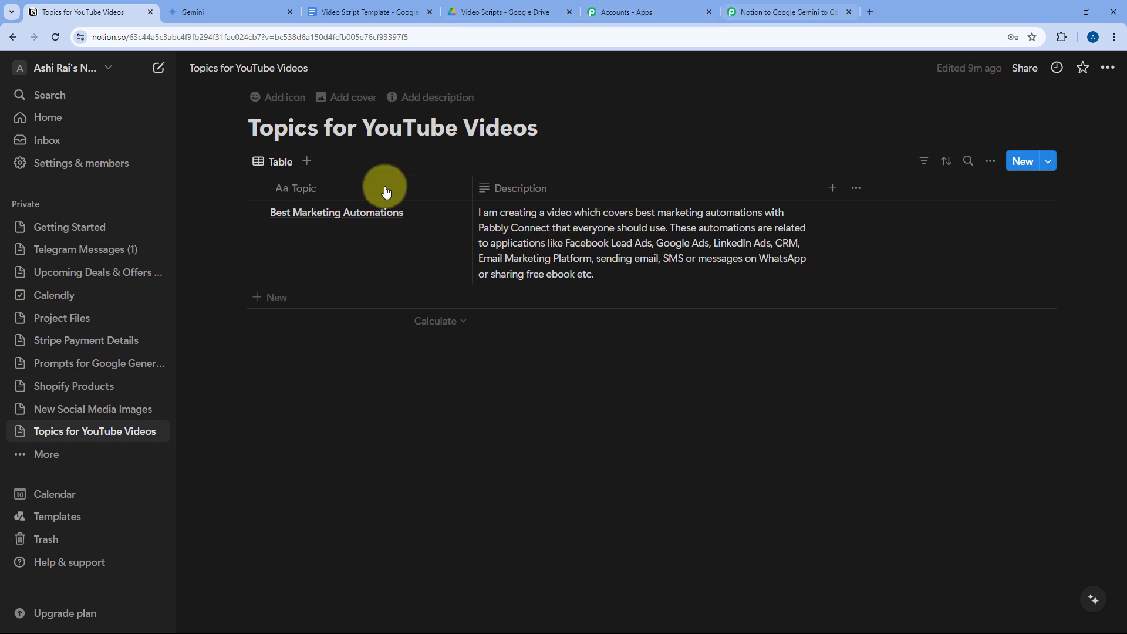
{"action": "left_click", "coordinate": [781, 10]}
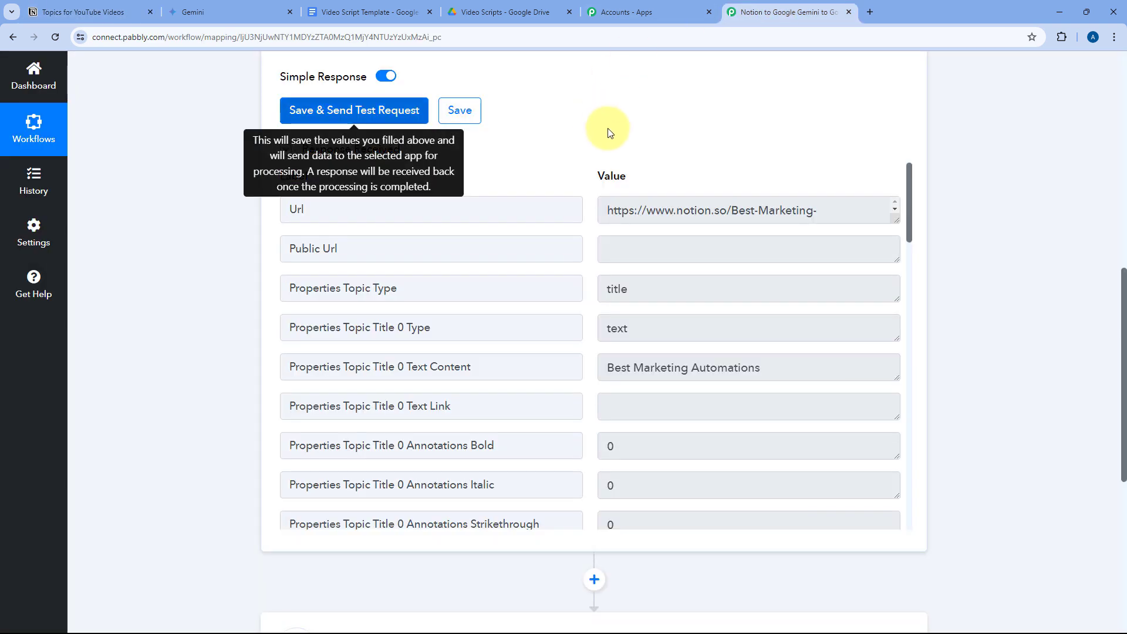
{"action": "left_click", "coordinate": [893, 223]}
{"action": "left_click_drag", "start_coordinate": [867, 244], "coordinate": [611, 209]}
{"action": "left_click", "coordinate": [586, 189]}
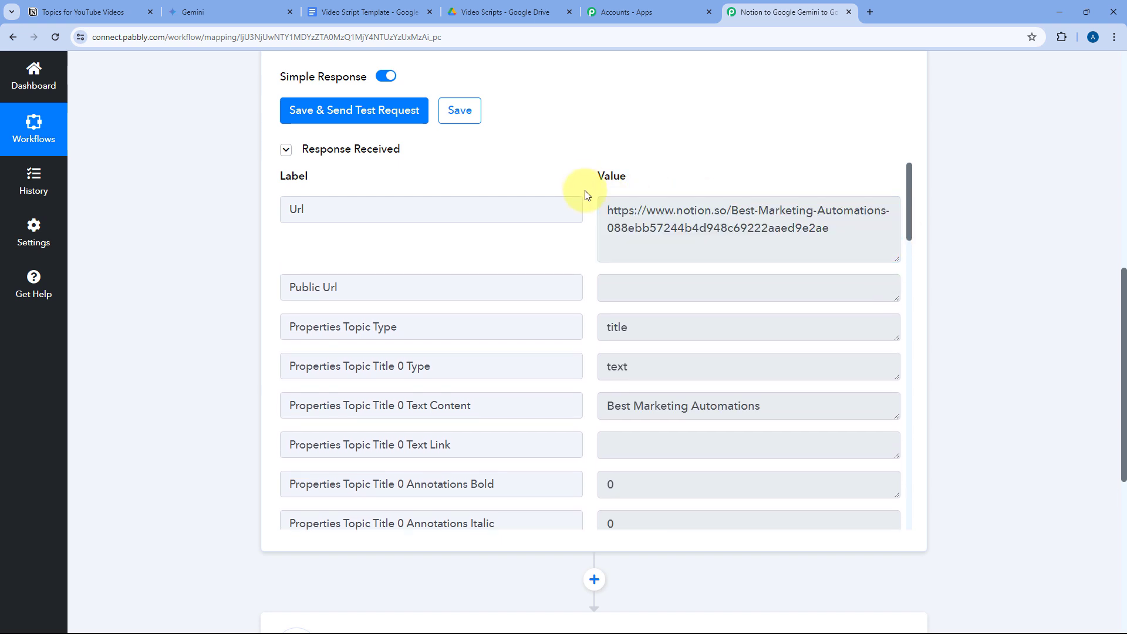
Compare the topic title's text content and plain text in the trigger's response with the topic in the Notion table
{"action": "scroll", "coordinate": [586, 235], "scroll_direction": "down", "scroll_amount": 3}
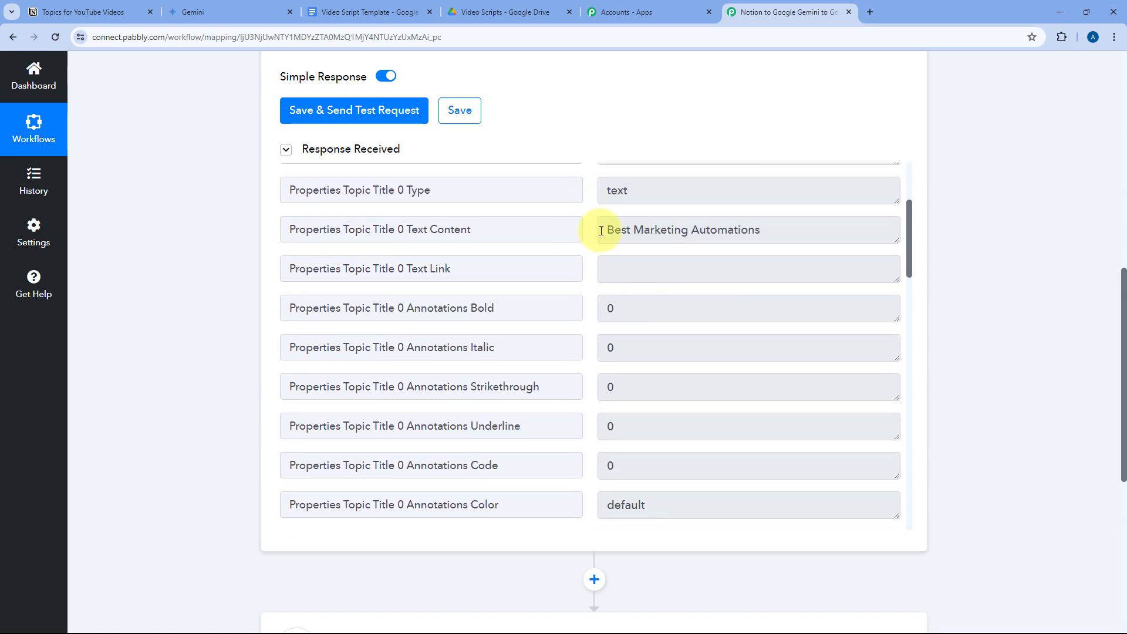
{"action": "mouse_move", "coordinate": [605, 229]}
{"action": "left_mouse_down"}
{"action": "mouse_move", "coordinate": [864, 242]}
{"action": "mouse_move", "coordinate": [604, 235]}
{"action": "left_mouse_up"}
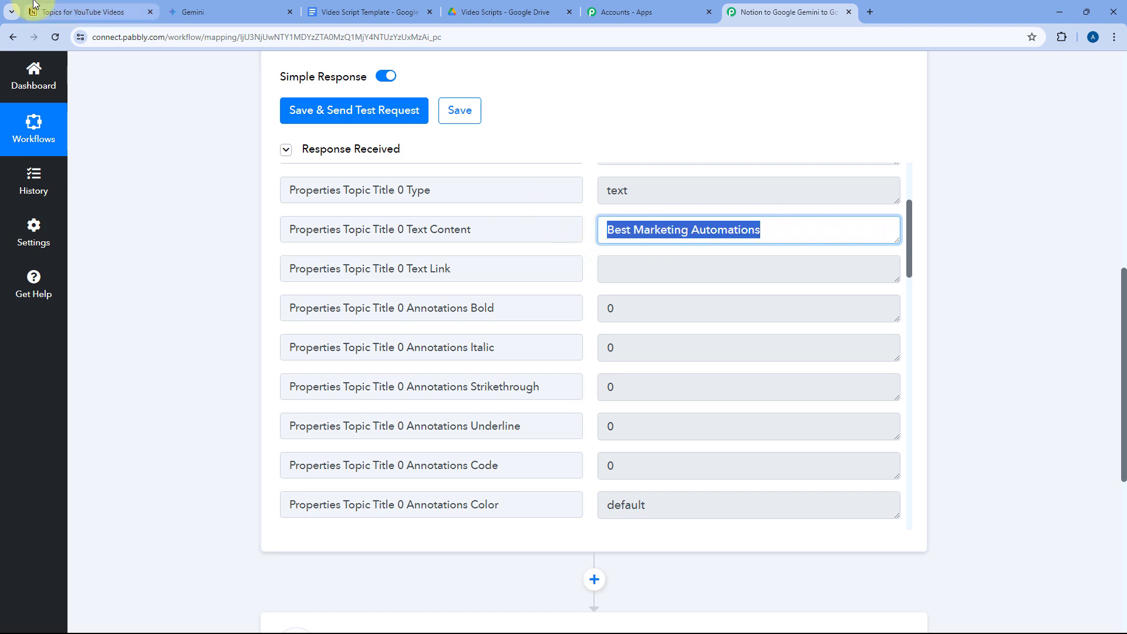
{"action": "left_click", "coordinate": [82, 12]}
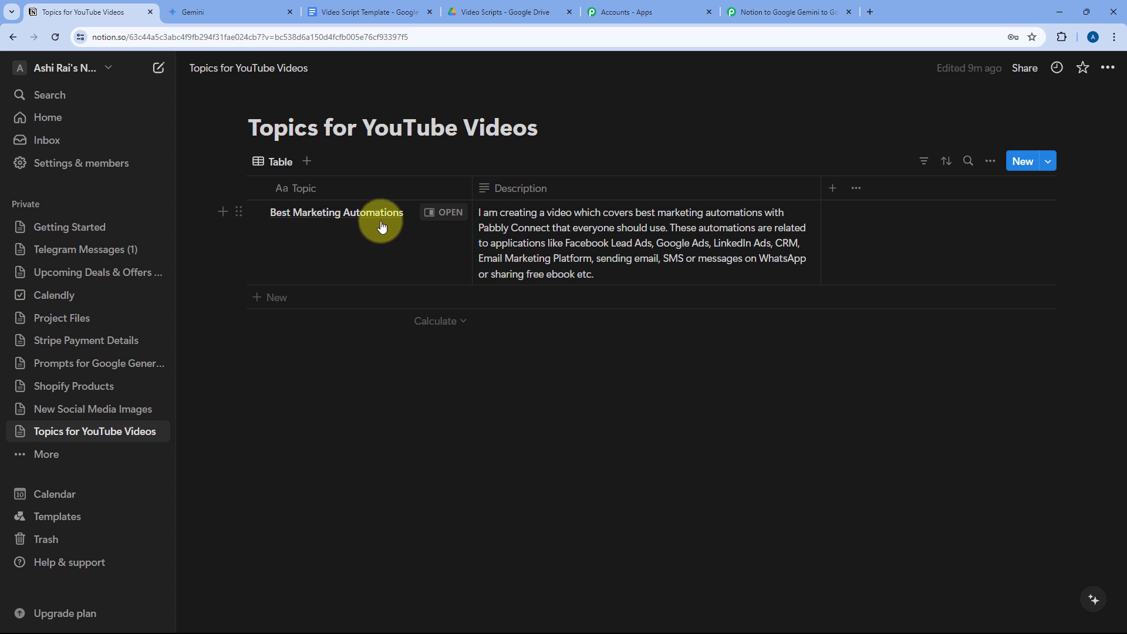
{"action": "left_click", "coordinate": [763, 12]}
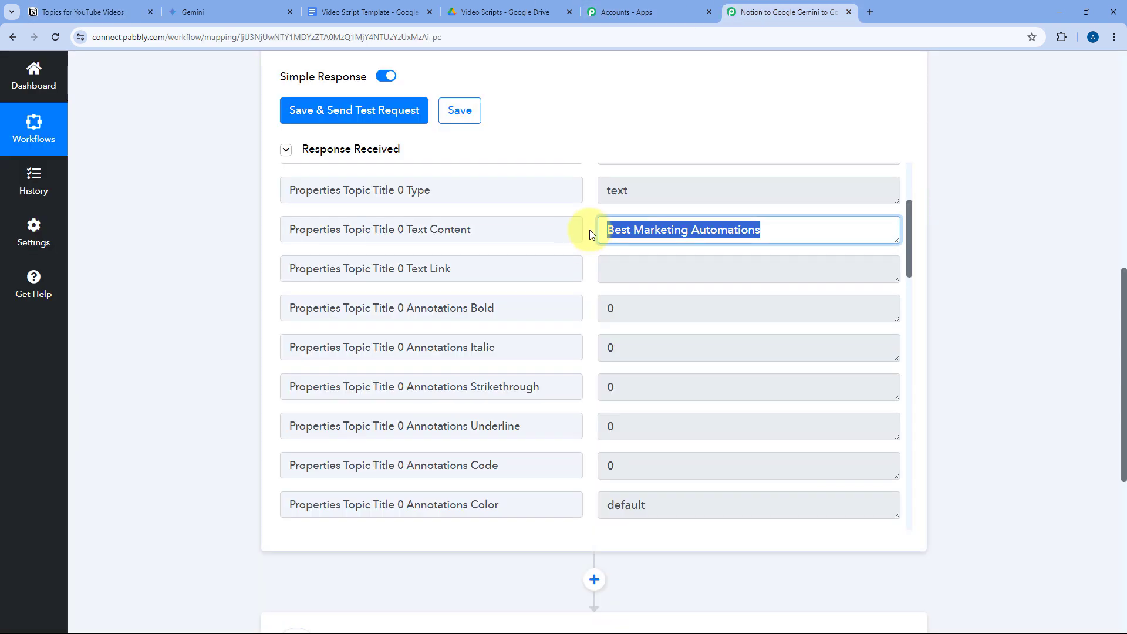
{"action": "left_click", "coordinate": [590, 230]}
{"action": "scroll", "coordinate": [584, 248], "scroll_direction": "down", "scroll_amount": 3}
{"action": "scroll", "coordinate": [583, 248], "scroll_direction": "down", "scroll_amount": 1}
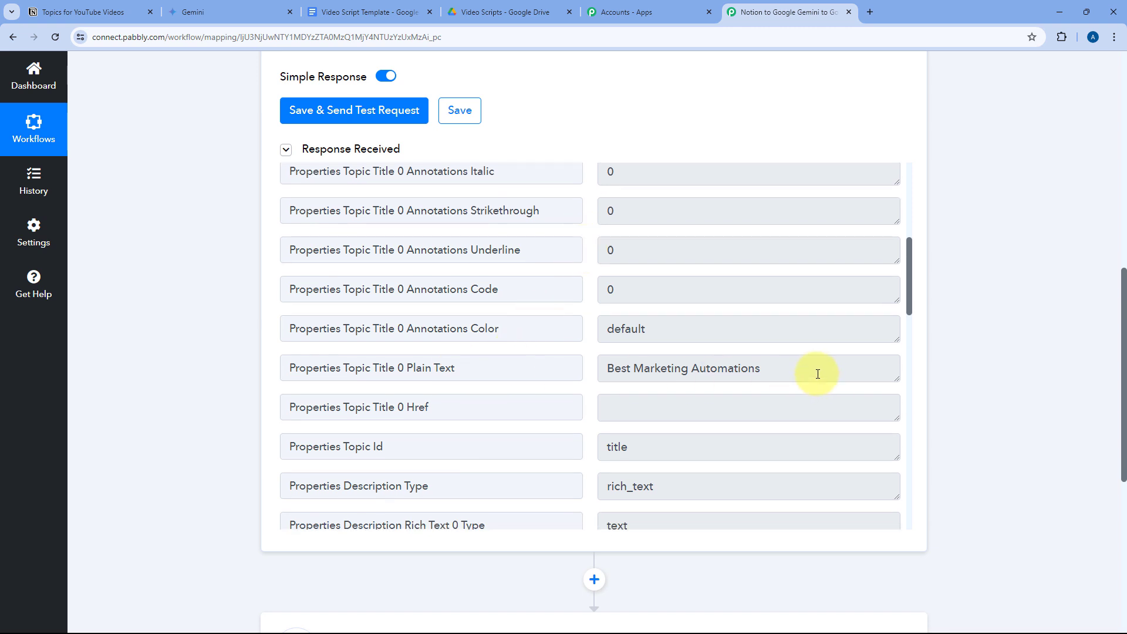
{"action": "left_click_drag", "start_coordinate": [805, 372], "coordinate": [579, 370]}
{"action": "left_click", "coordinate": [579, 370]}
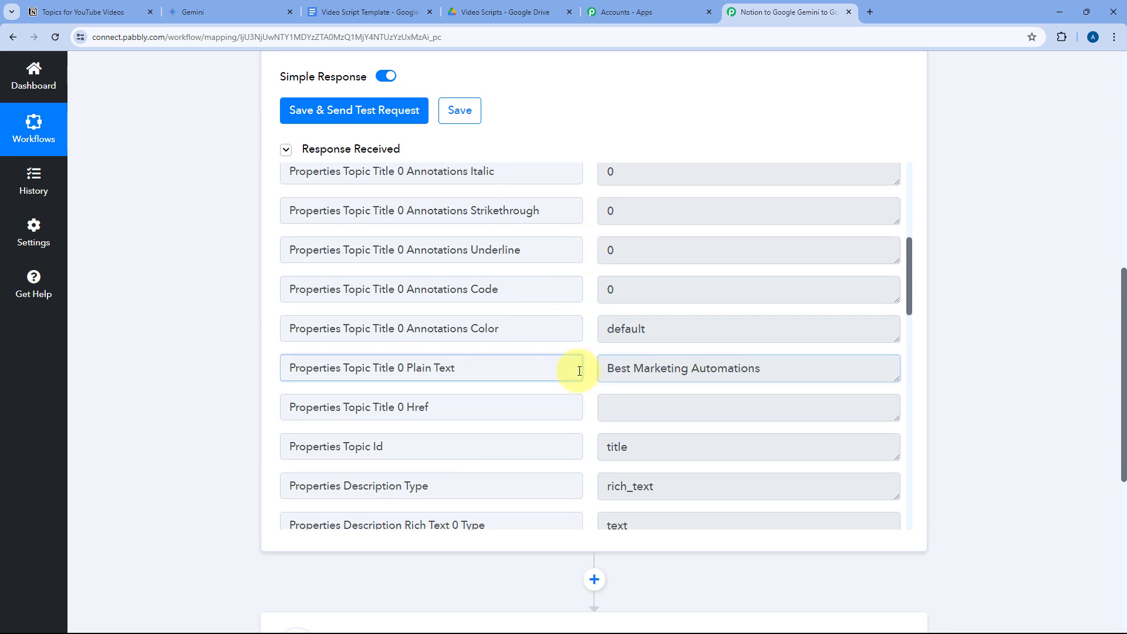
Enlarge the Properties Description Rich Text 0 Text Content value box and compare its full text with the description in Notion
{"action": "scroll", "coordinate": [589, 374], "scroll_direction": "down", "scroll_amount": 4}
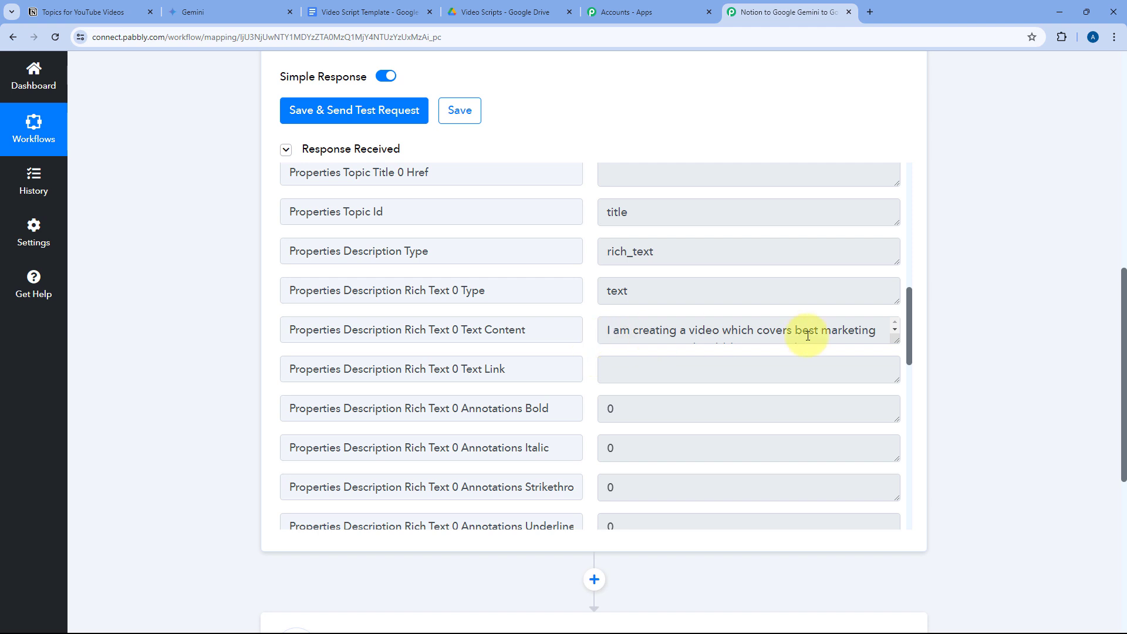
{"action": "left_click_drag", "start_coordinate": [894, 334], "coordinate": [893, 509]}
{"action": "left_click_drag", "start_coordinate": [811, 471], "coordinate": [608, 334]}
{"action": "left_click", "coordinate": [590, 301]}
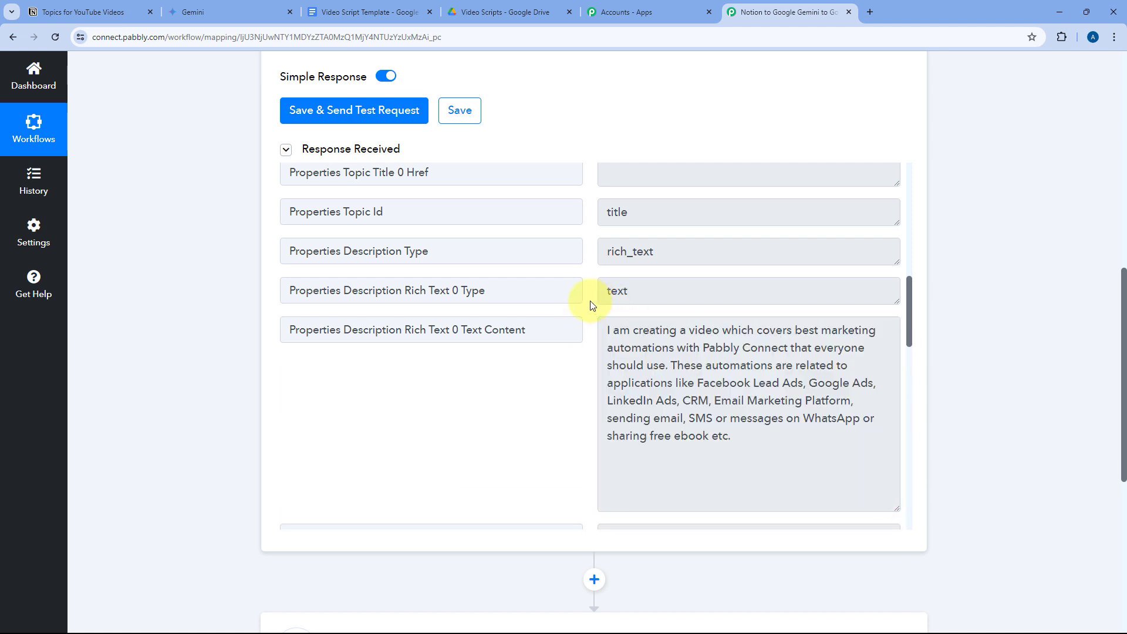
{"action": "left_click", "coordinate": [102, 12]}
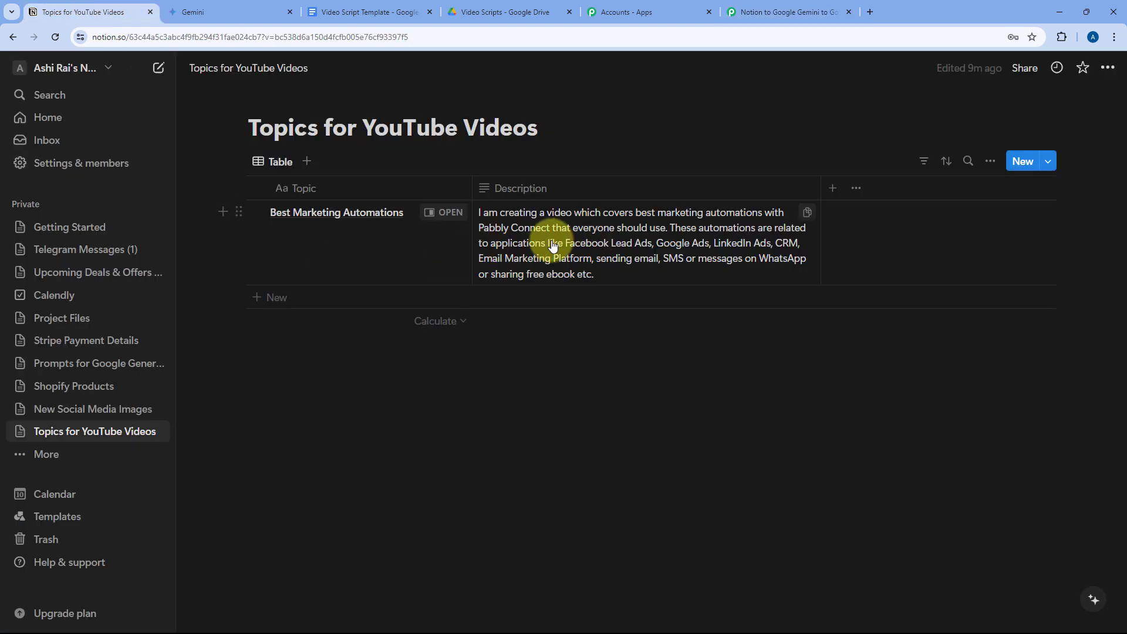
{"action": "left_click", "coordinate": [763, 12]}
Read through the remaining fields of the trigger's response and check them against the topic row in Notion
{"action": "scroll", "coordinate": [584, 302], "scroll_direction": "down", "scroll_amount": 4}
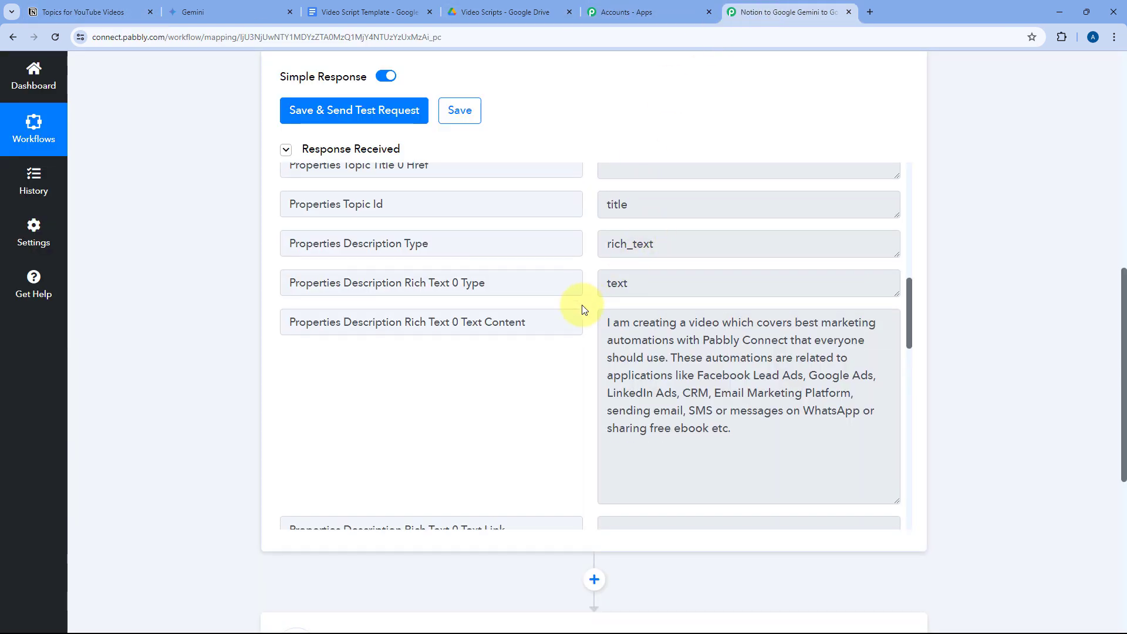
{"action": "scroll", "coordinate": [583, 305], "scroll_direction": "down", "scroll_amount": 8}
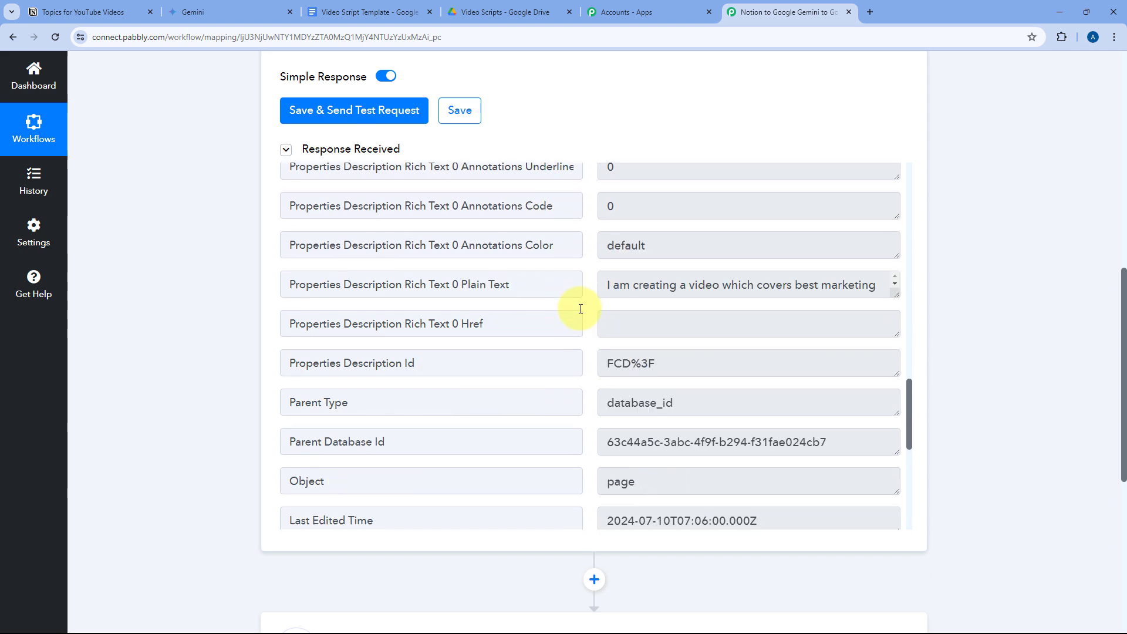
{"action": "scroll", "coordinate": [580, 309], "scroll_direction": "down", "scroll_amount": 5}
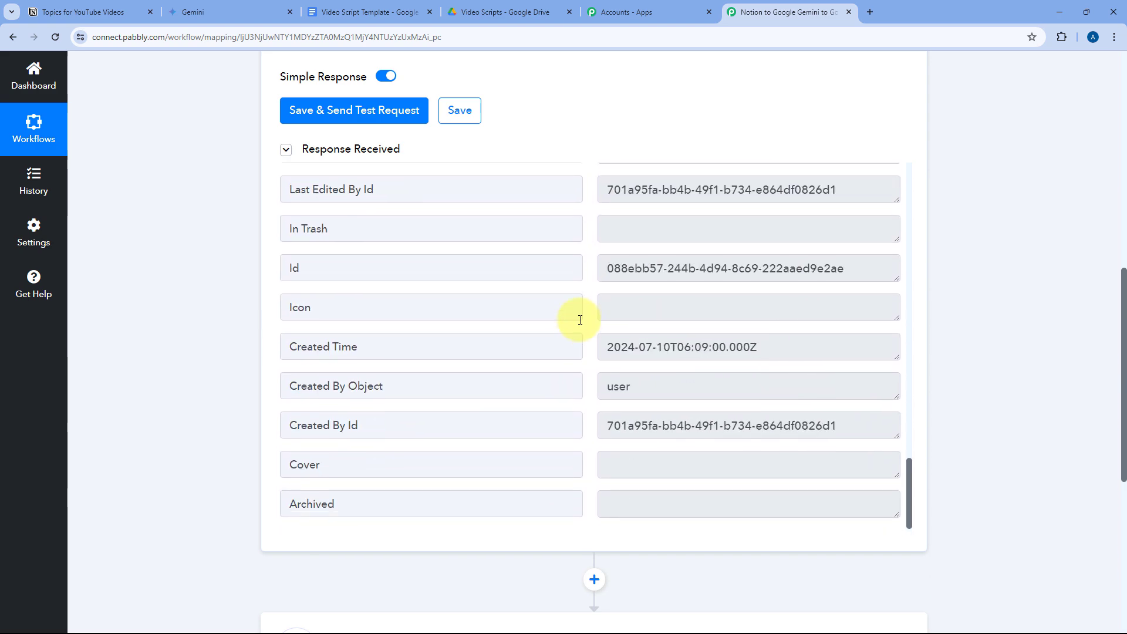
{"action": "left_click", "coordinate": [40, 11]}
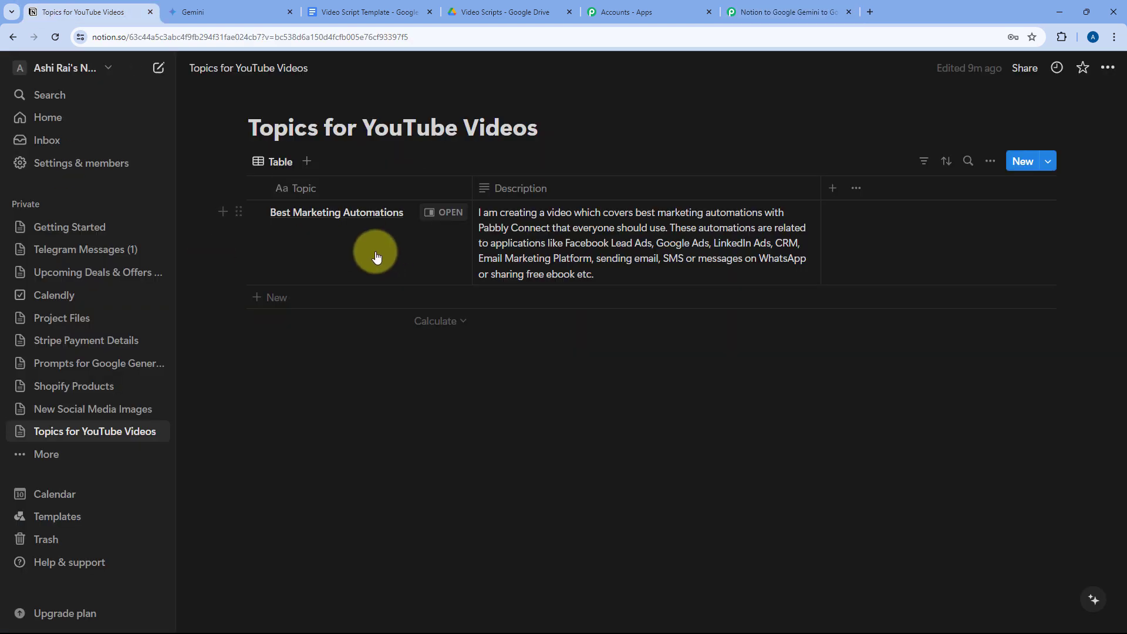
{"action": "left_click", "coordinate": [769, 12]}
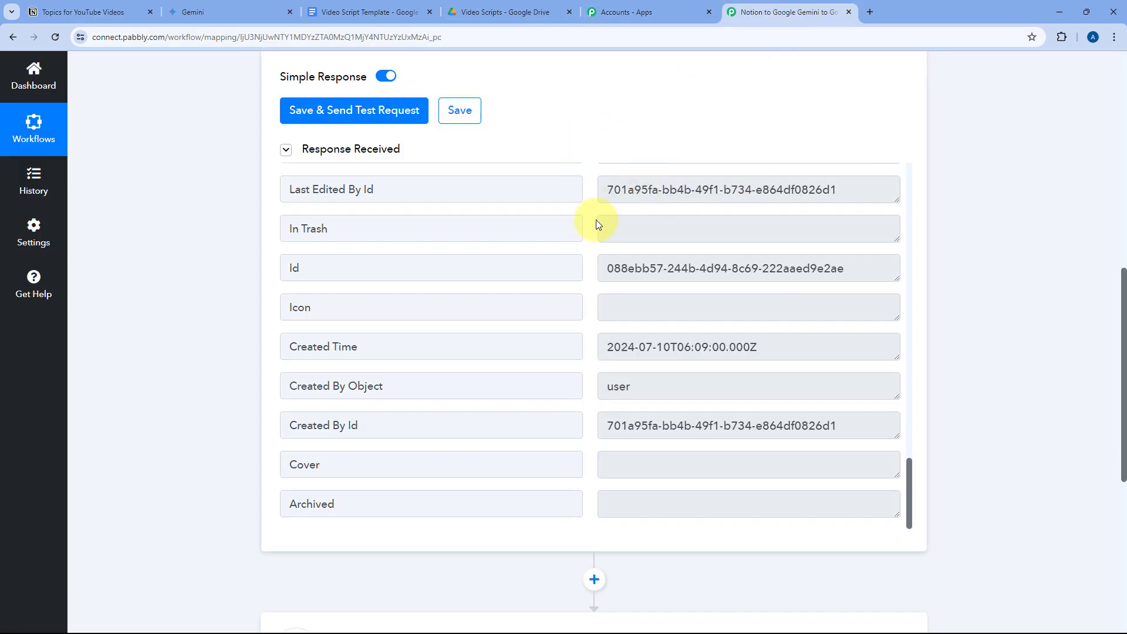
{"action": "scroll", "coordinate": [588, 292], "scroll_direction": "up", "scroll_amount": 3}
{"action": "scroll", "coordinate": [588, 291], "scroll_direction": "up", "scroll_amount": 15}
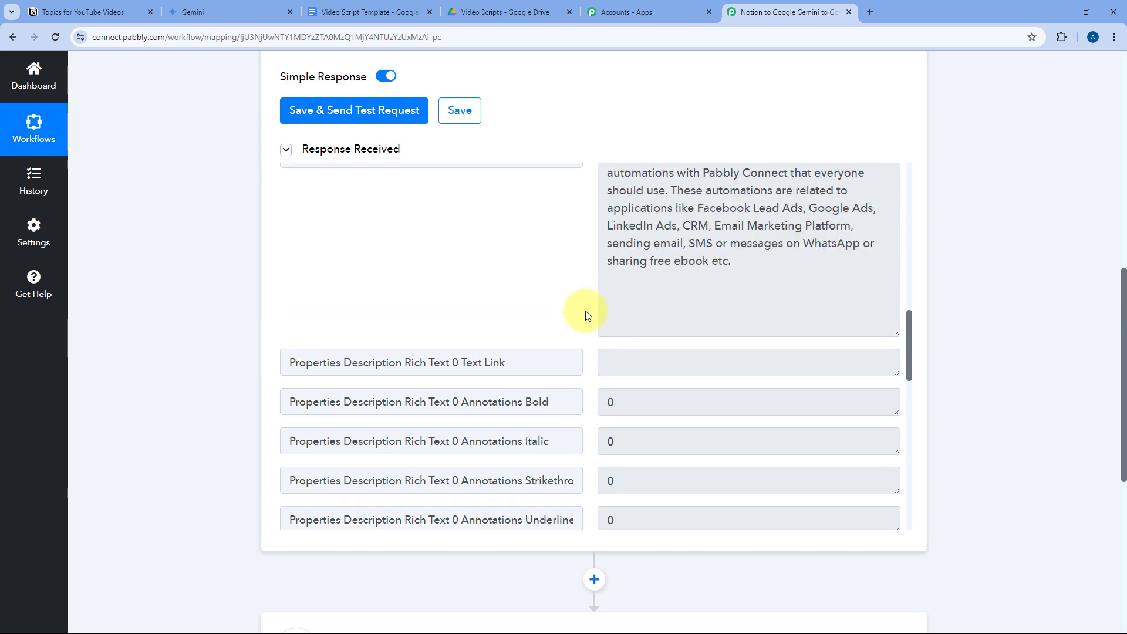
{"action": "scroll", "coordinate": [588, 318], "scroll_direction": "up", "scroll_amount": 8}
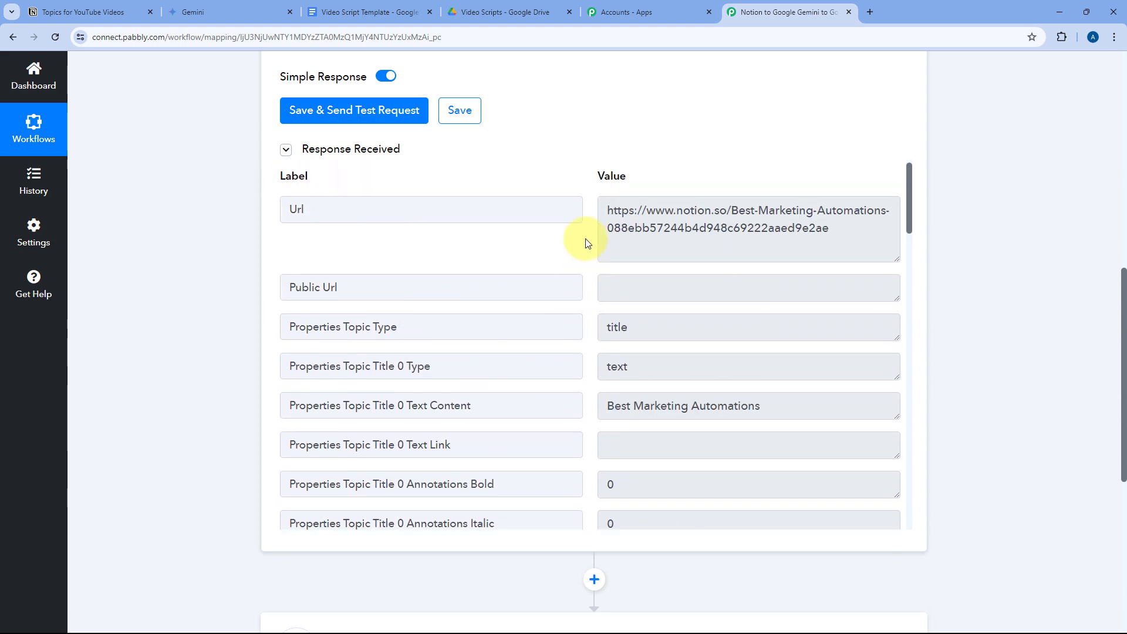
{"action": "left_click", "coordinate": [82, 12]}
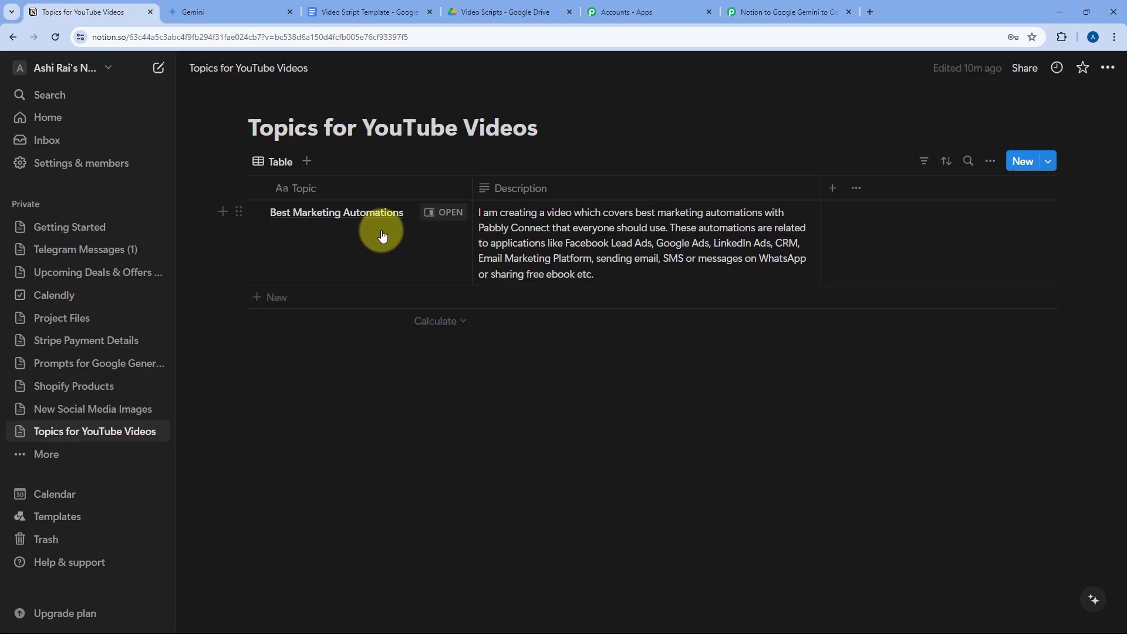
{"action": "left_click", "coordinate": [764, 7]}
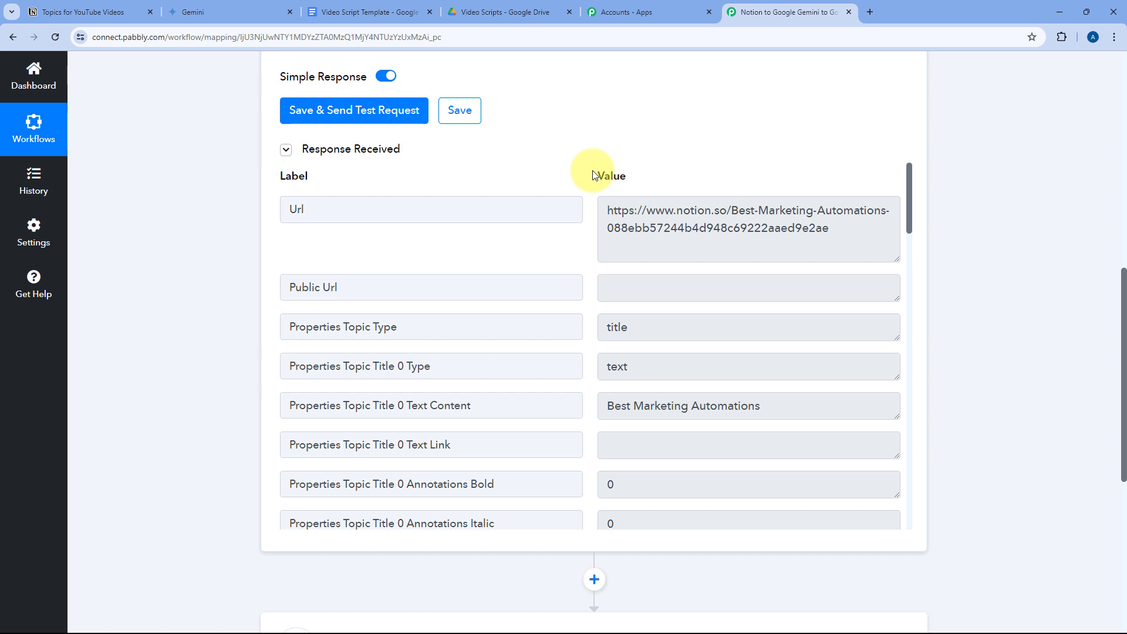
Review the topic title and description text contents in the trigger's response once more
{"action": "scroll", "coordinate": [581, 211], "scroll_direction": "down", "scroll_amount": 2}
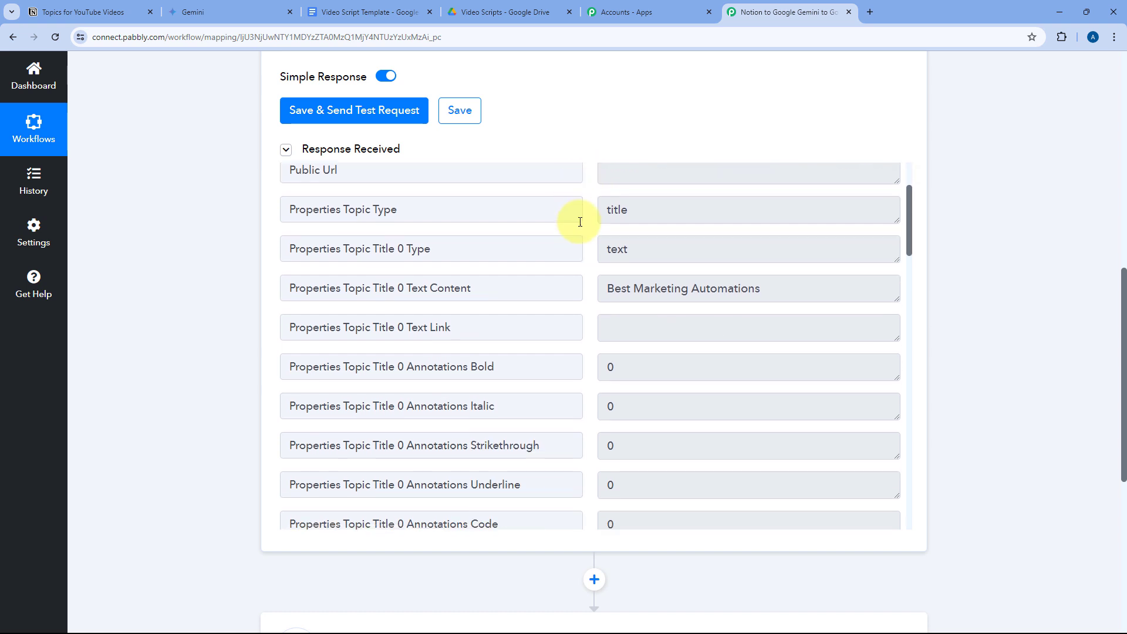
{"action": "triple_click", "coordinate": [617, 284]}
{"action": "scroll", "coordinate": [590, 293], "scroll_direction": "down", "scroll_amount": 7}
{"action": "scroll", "coordinate": [590, 294], "scroll_direction": "down", "scroll_amount": 2}
{"action": "left_click_drag", "start_coordinate": [606, 273], "coordinate": [762, 401]}
{"action": "left_click", "coordinate": [760, 400]}
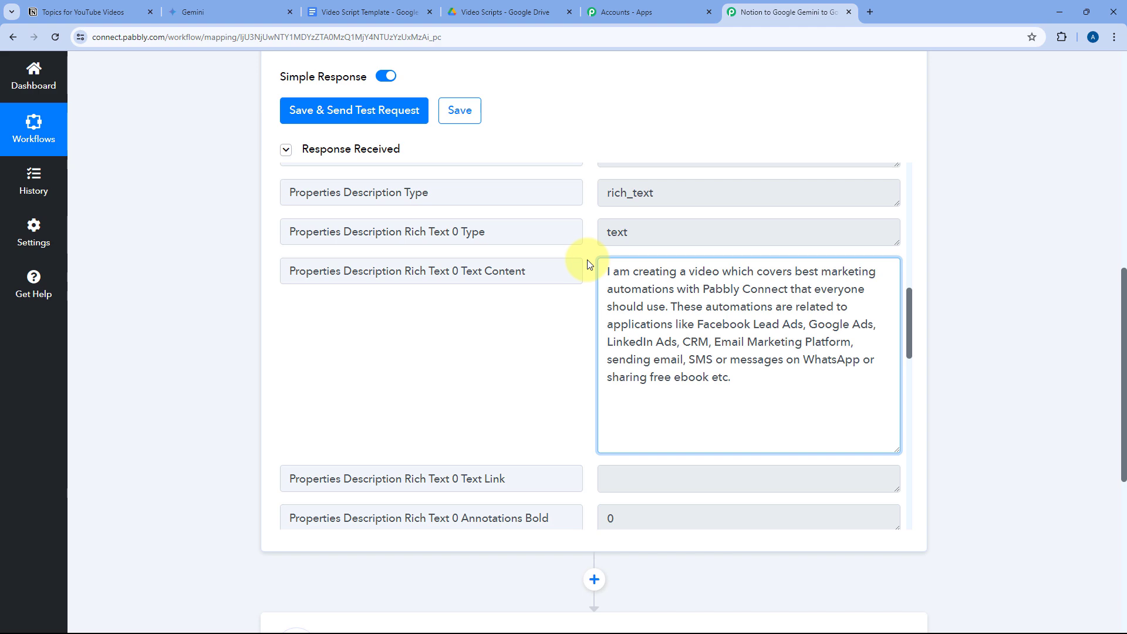
Search the apps for Google and choose Google Generative AI as the application for the workflow's action step
{"action": "scroll", "coordinate": [241, 305], "scroll_direction": "down", "scroll_amount": 5}
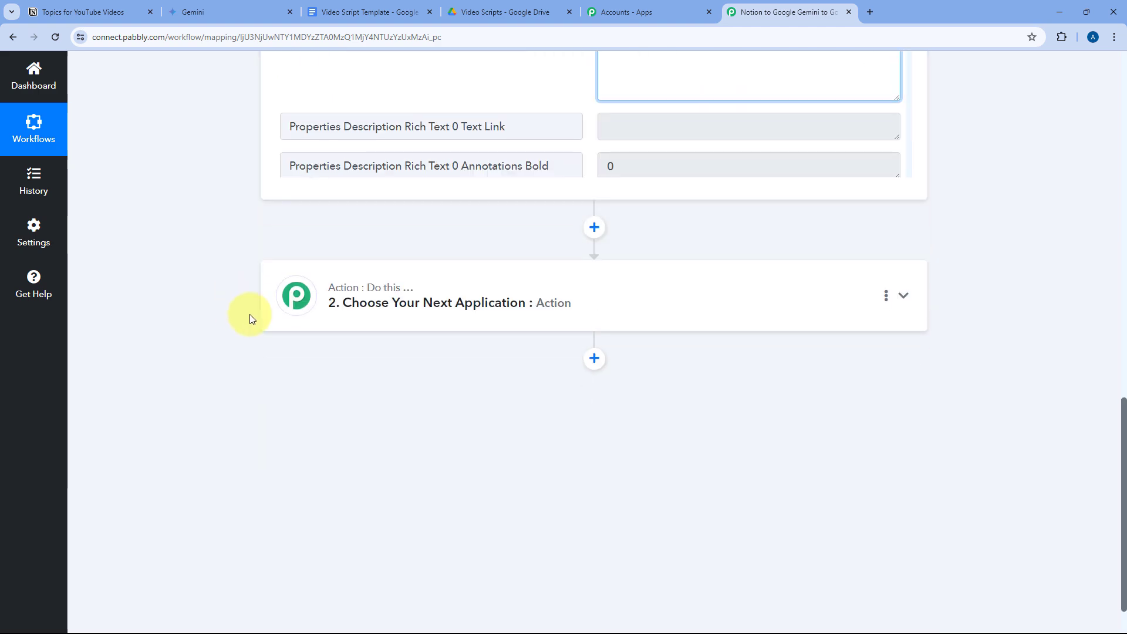
{"action": "left_click", "coordinate": [415, 282]}
{"action": "scroll", "coordinate": [175, 323], "scroll_direction": "up", "scroll_amount": 4}
{"action": "left_click", "coordinate": [305, 308]}
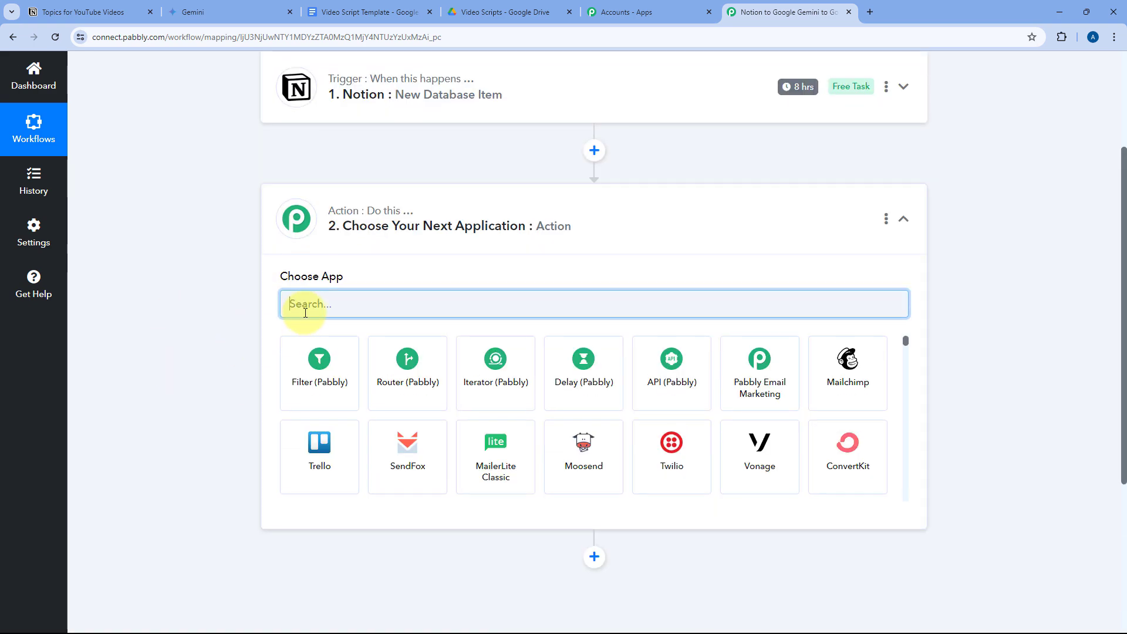
{"action": "type", "text": "Gogole"}
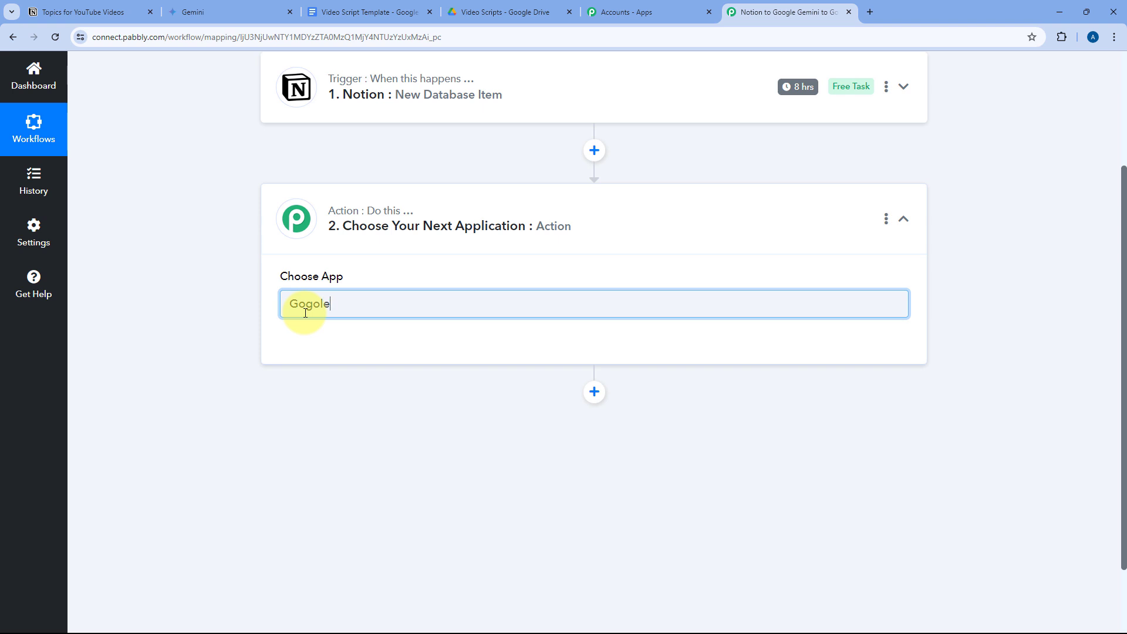
{"action": "type", "text": "g"}
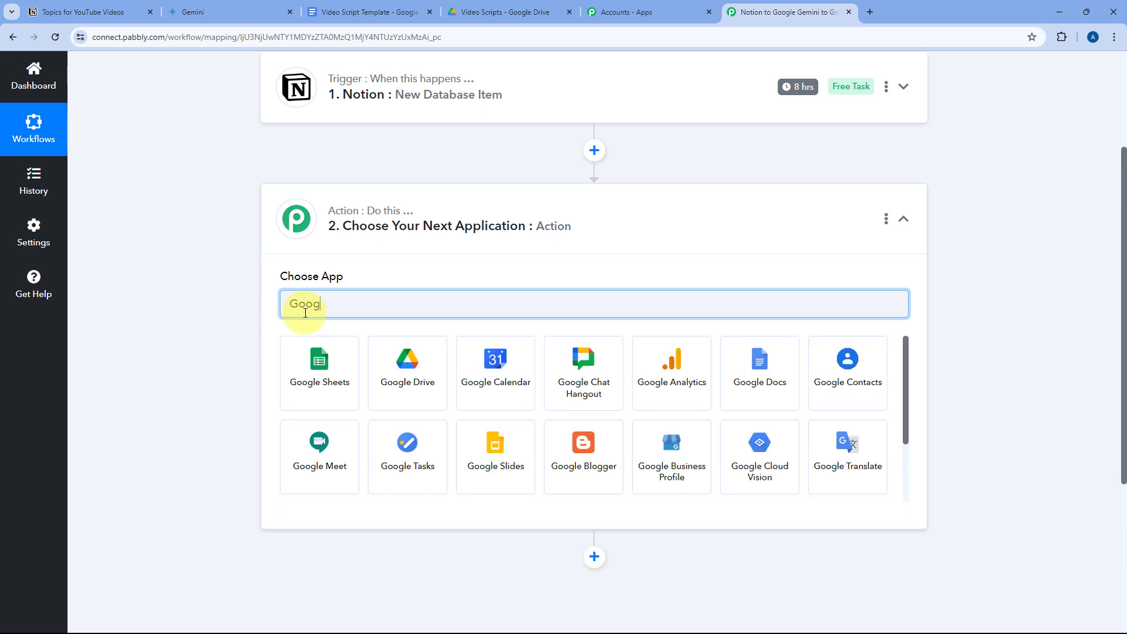
{"action": "type", "text": "le G"}
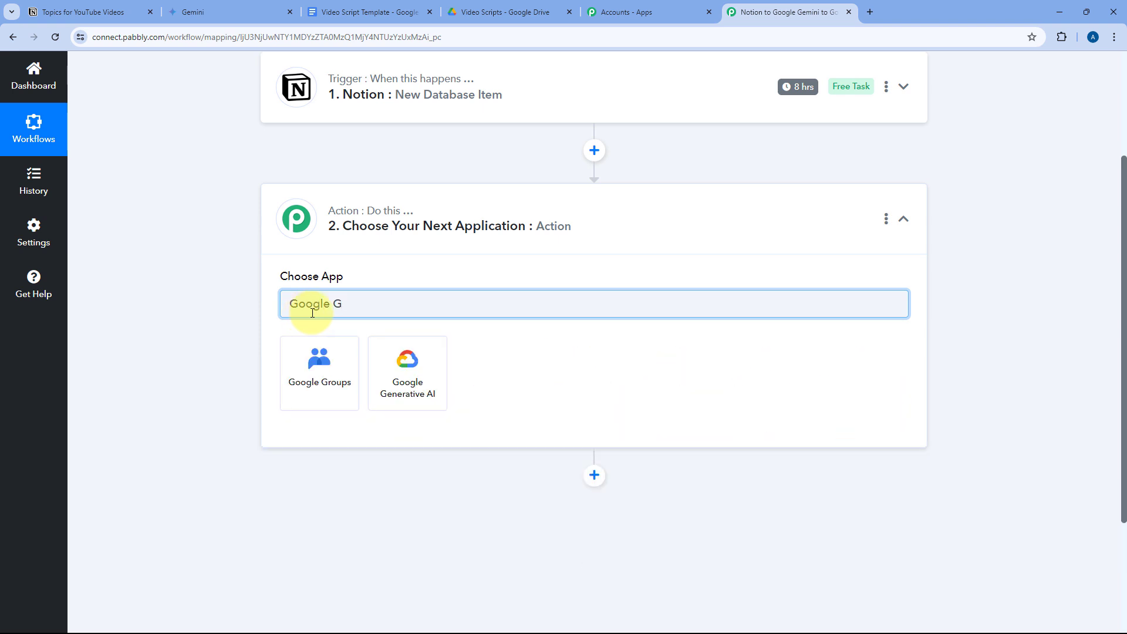
{"action": "left_click", "coordinate": [412, 364]}
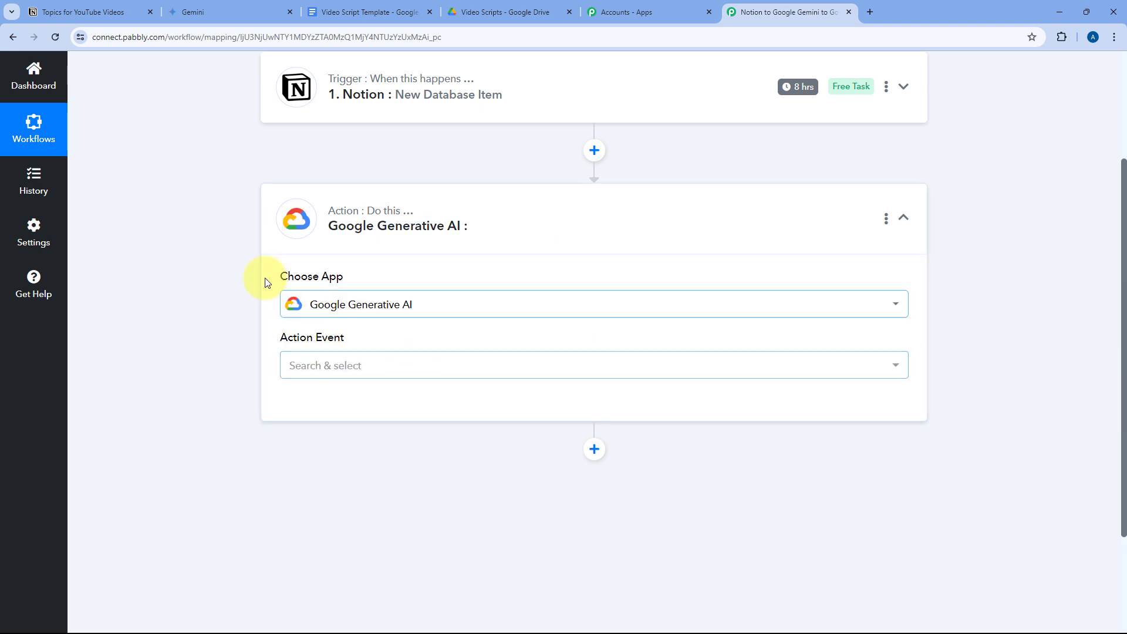
Set the action event to Generate Content and start adding a new Google Generative AI connection
{"action": "left_click", "coordinate": [375, 371]}
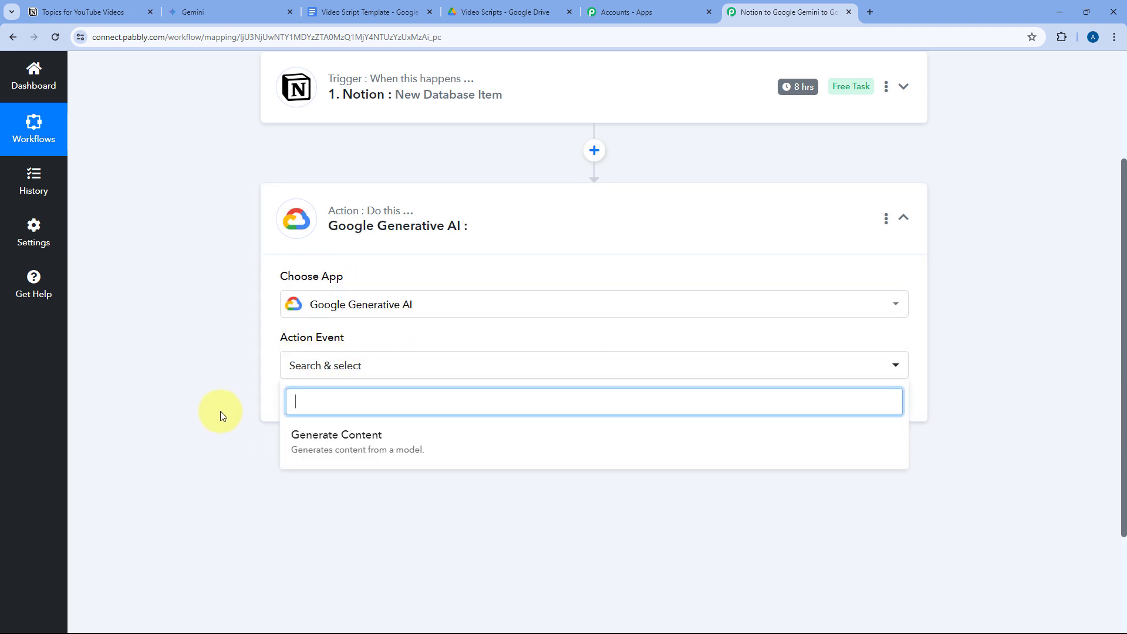
{"action": "scroll", "coordinate": [306, 375], "scroll_direction": "down", "scroll_amount": 2}
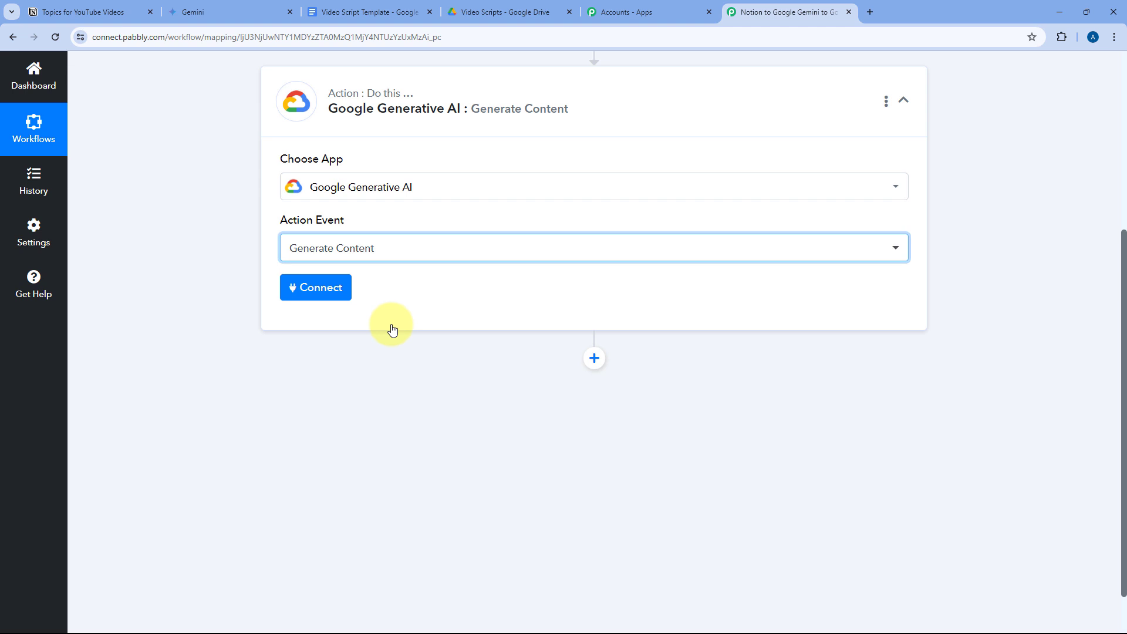
{"action": "left_click", "coordinate": [307, 299]}
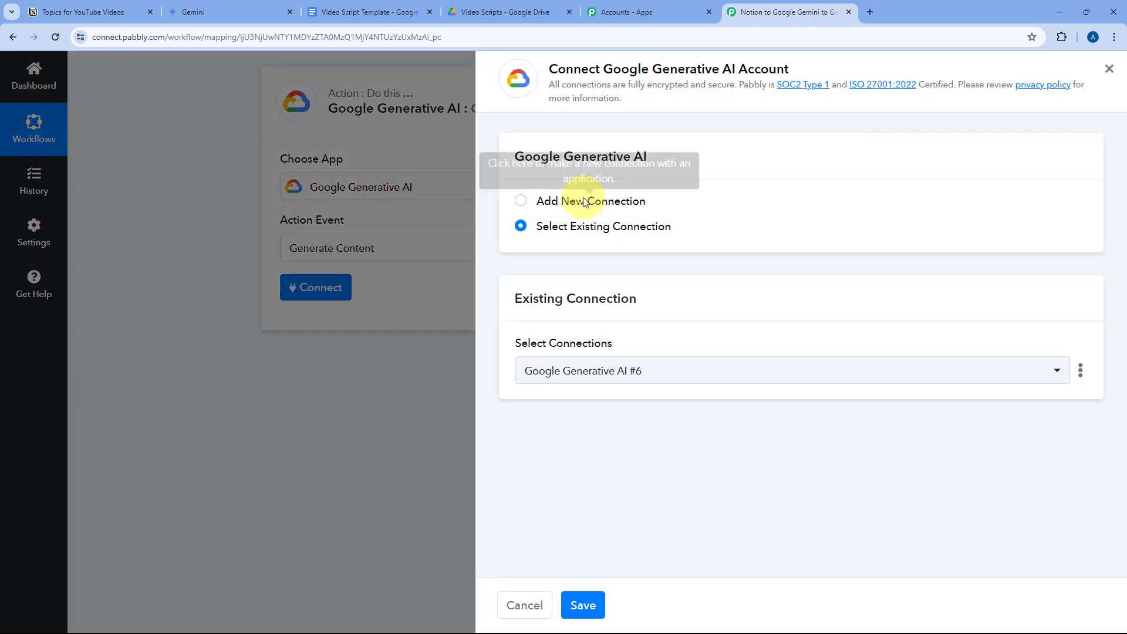
{"action": "left_click", "coordinate": [521, 201]}
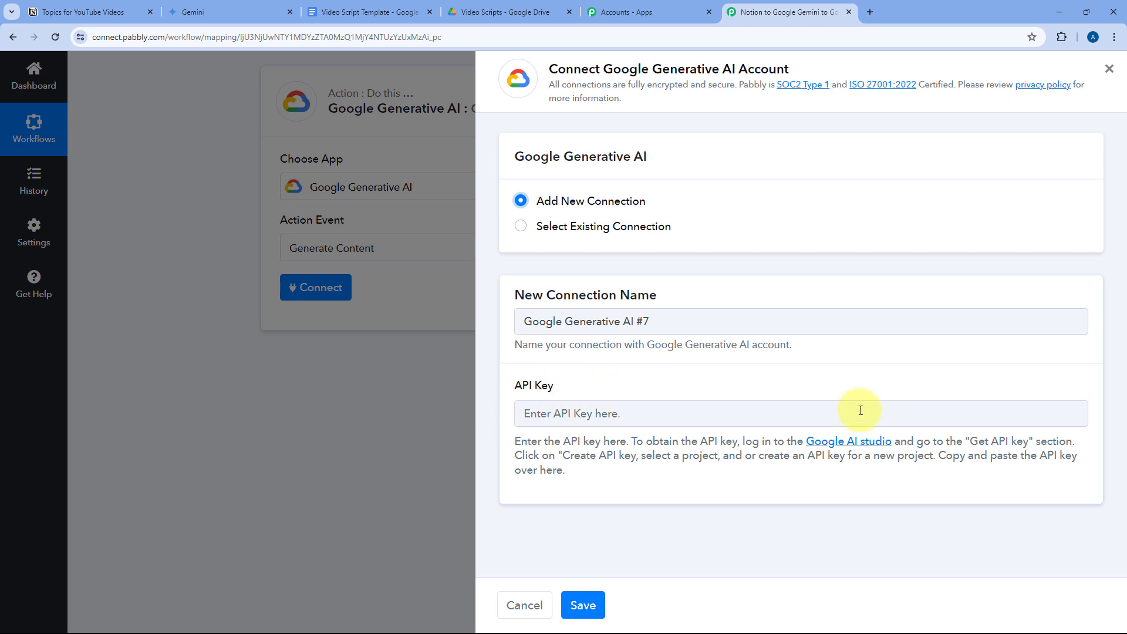
Open Google AI Studio, create an API key in the existing project My First Project (durable-gift-424905-s2), and copy the key
{"action": "left_click", "coordinate": [834, 442]}
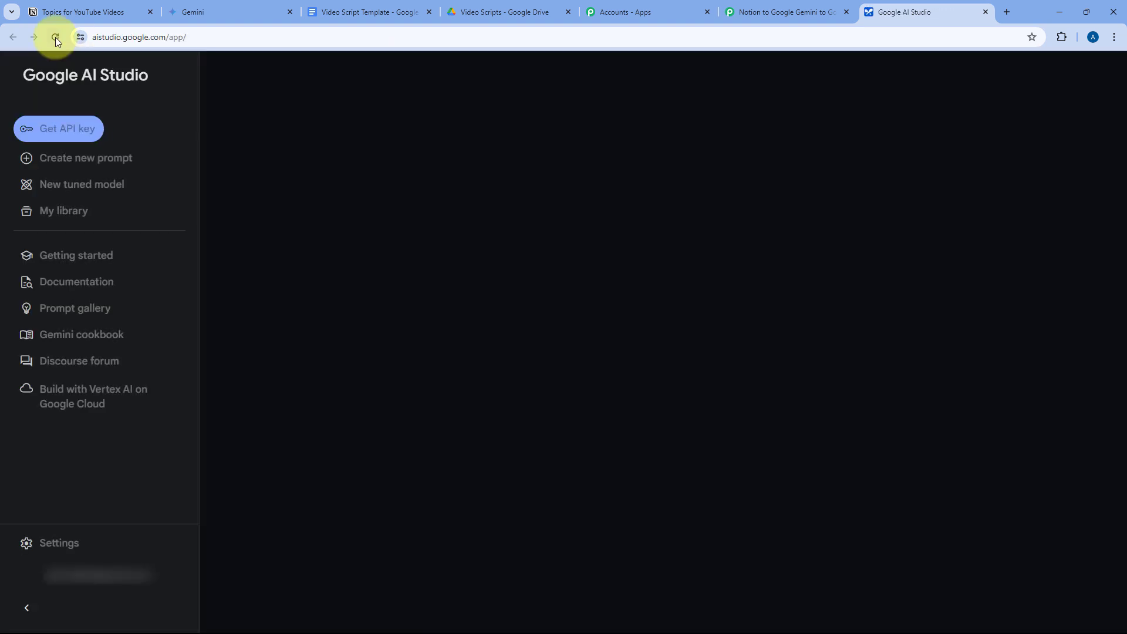
{"action": "left_click", "coordinate": [51, 131]}
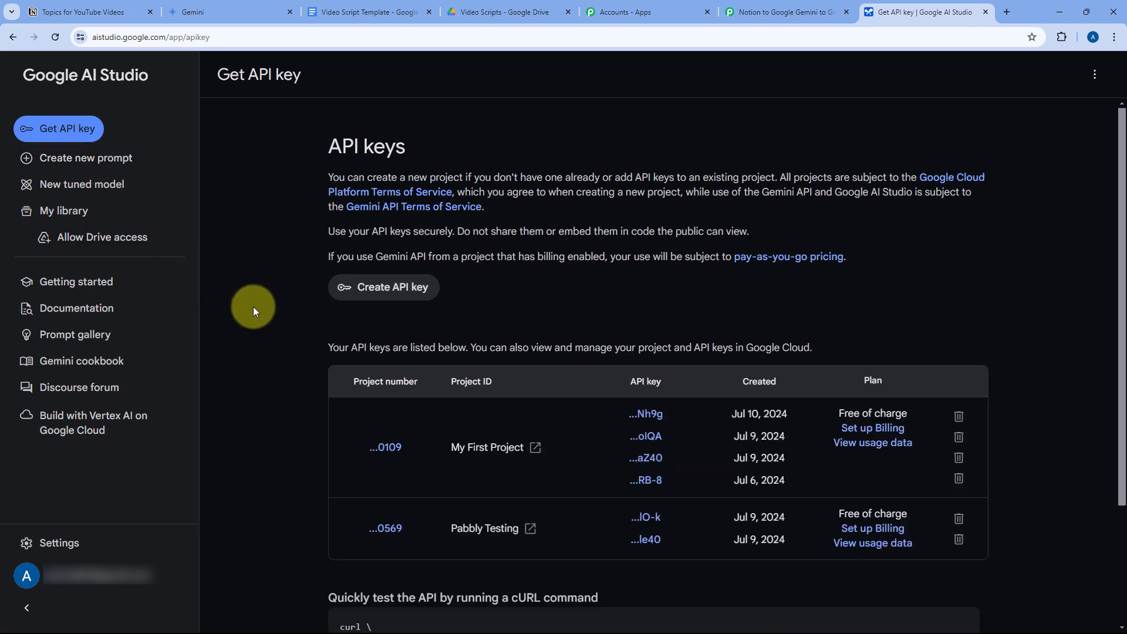
{"action": "scroll", "coordinate": [294, 314], "scroll_direction": "down", "scroll_amount": 1}
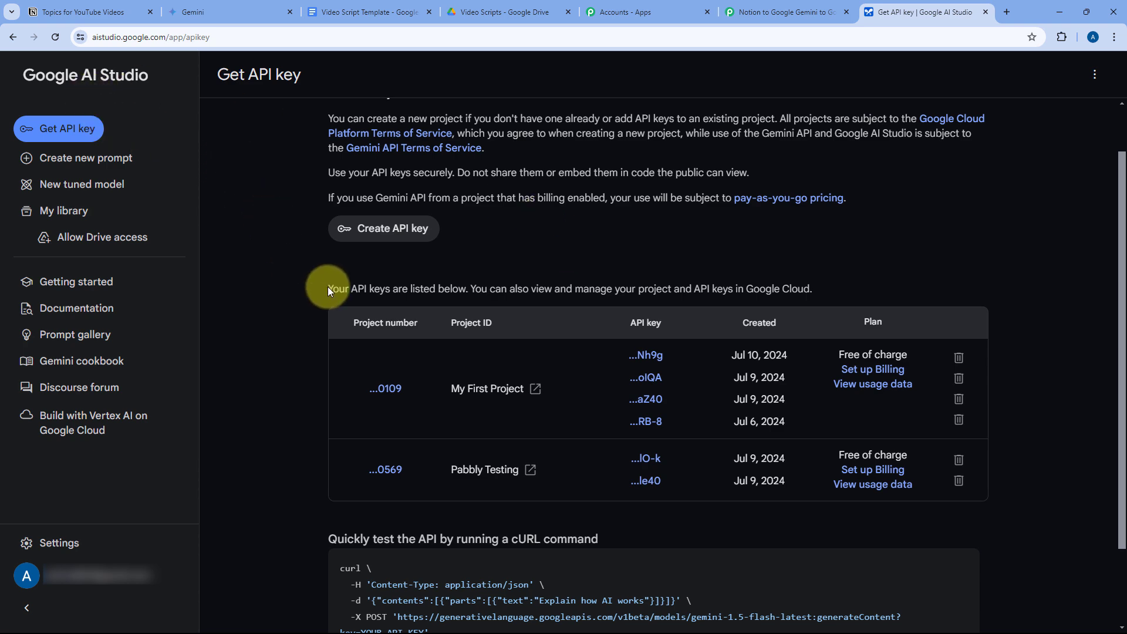
{"action": "left_click", "coordinate": [376, 230]}
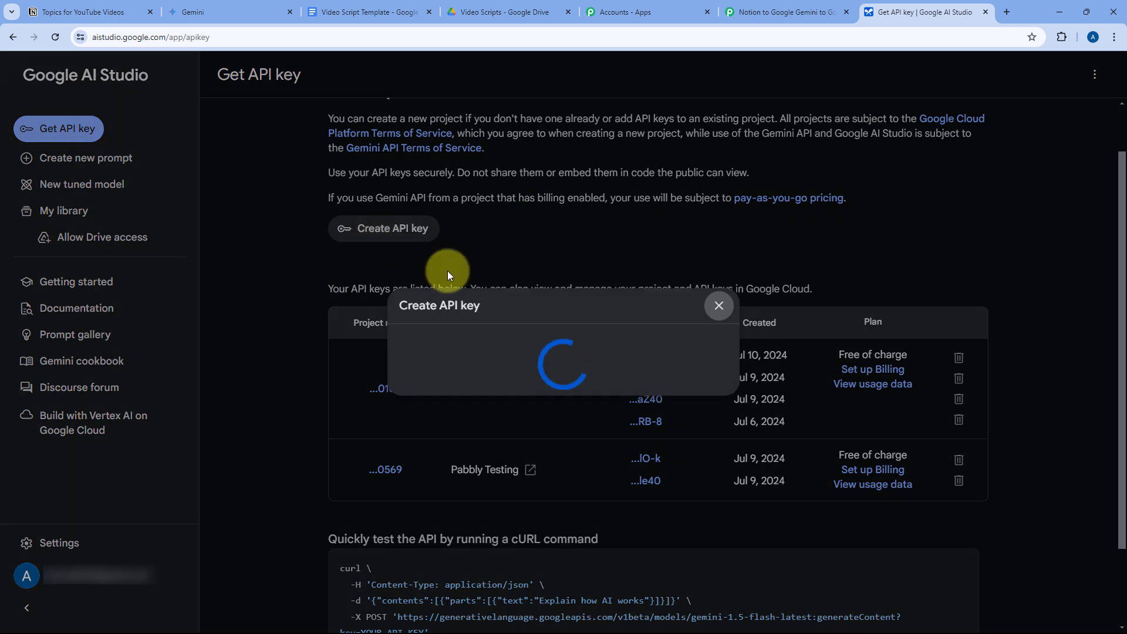
{"action": "left_click", "coordinate": [417, 360]}
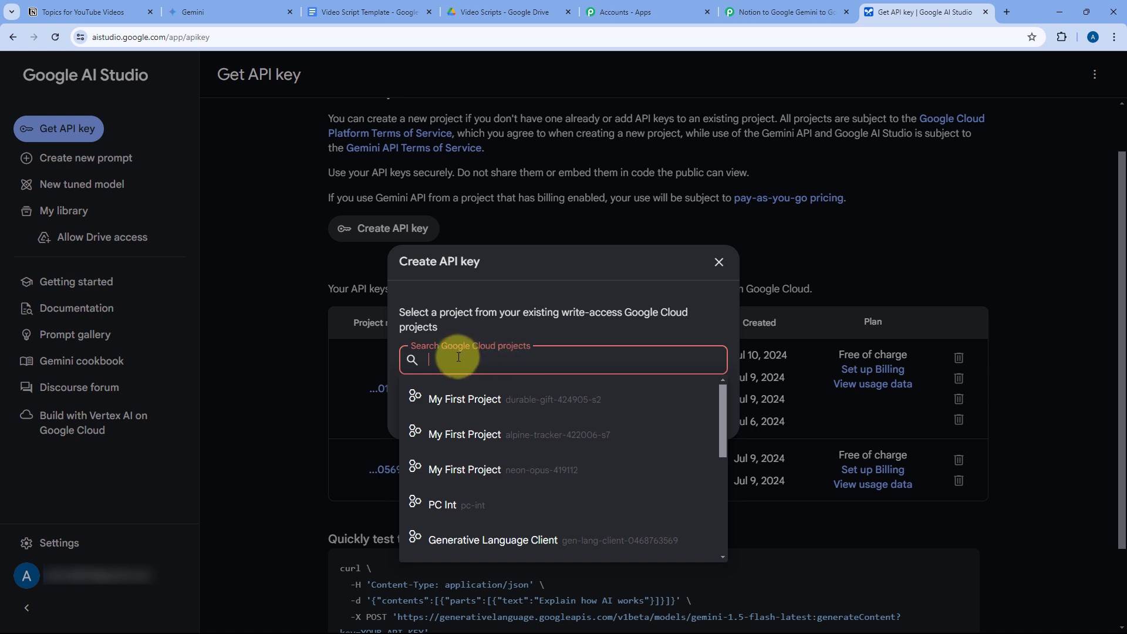
{"action": "left_click", "coordinate": [473, 398]}
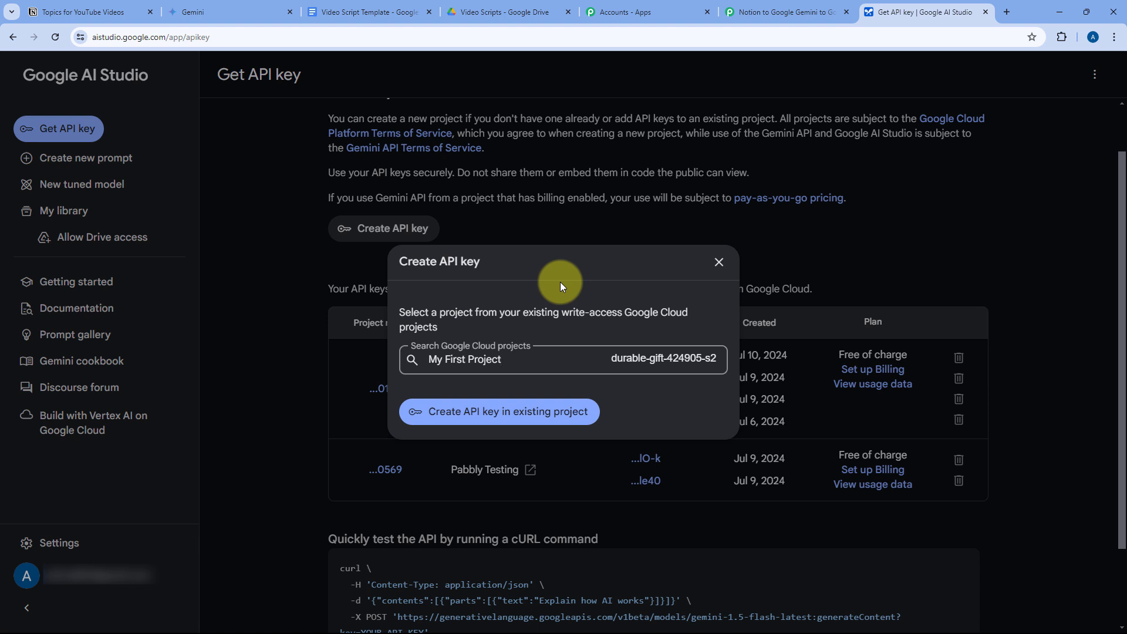
{"action": "left_click", "coordinate": [506, 413]}
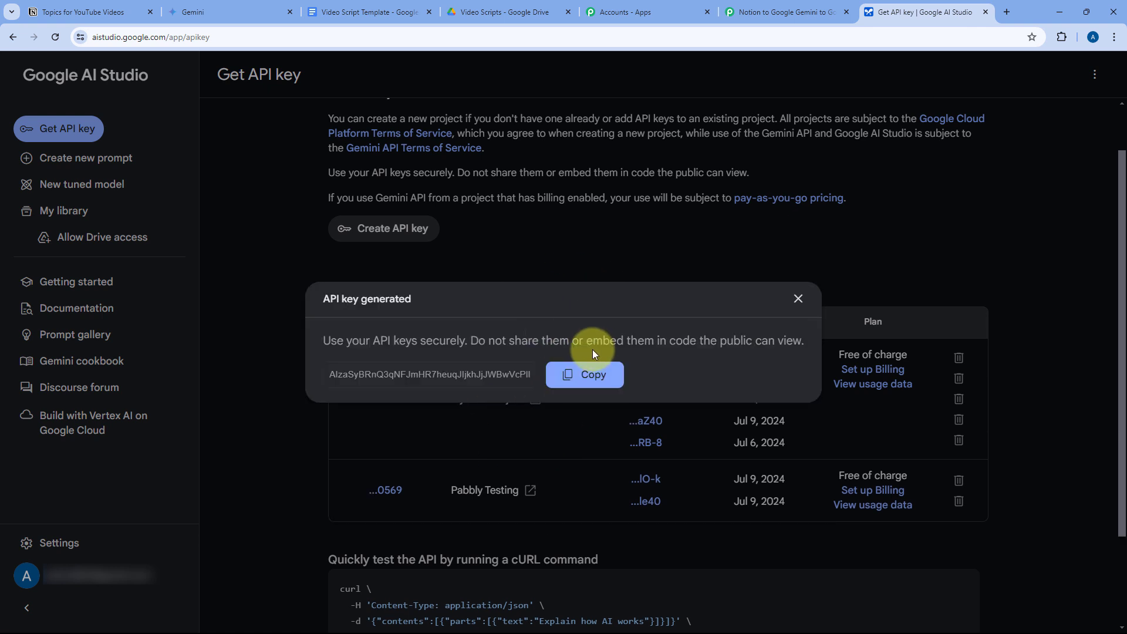
{"action": "left_click", "coordinate": [587, 381]}
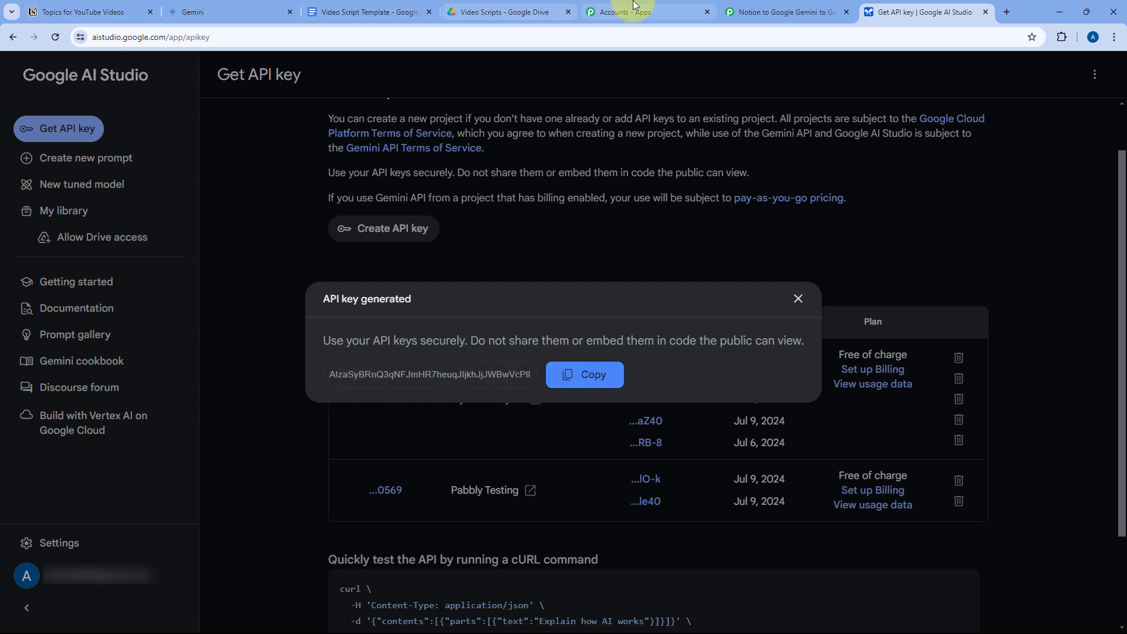
Back in Pabbly Connect, paste the API key into the new Google Generative AI connection and save it
{"action": "left_click", "coordinate": [781, 12]}
{"action": "left_click", "coordinate": [561, 411]}
{"action": "right_click", "coordinate": [561, 414]}
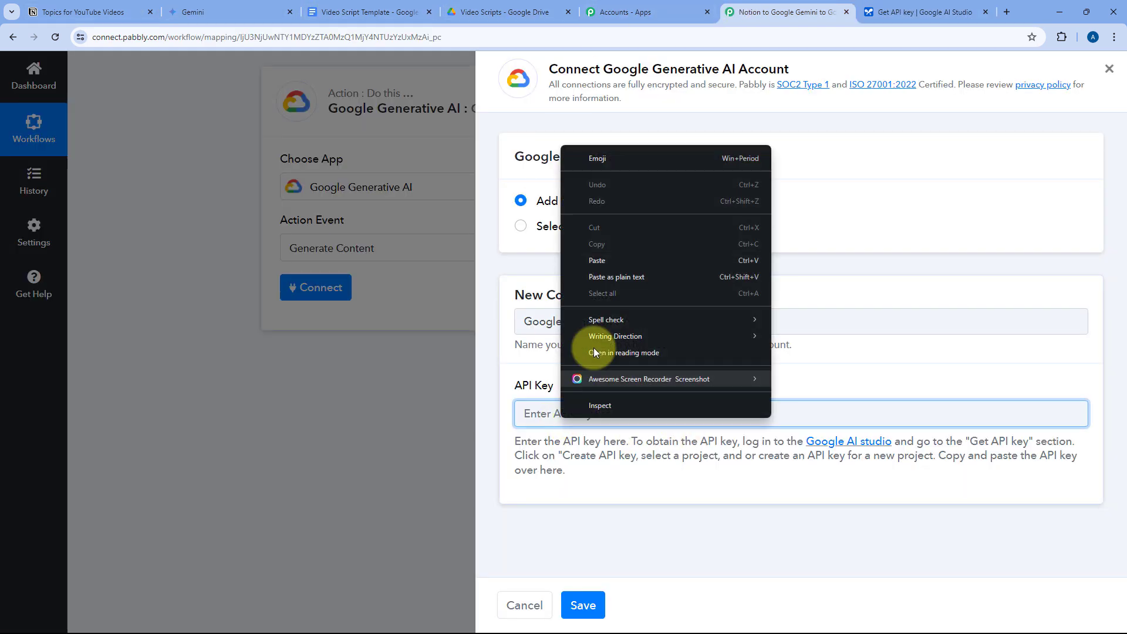
{"action": "left_click", "coordinate": [604, 258]}
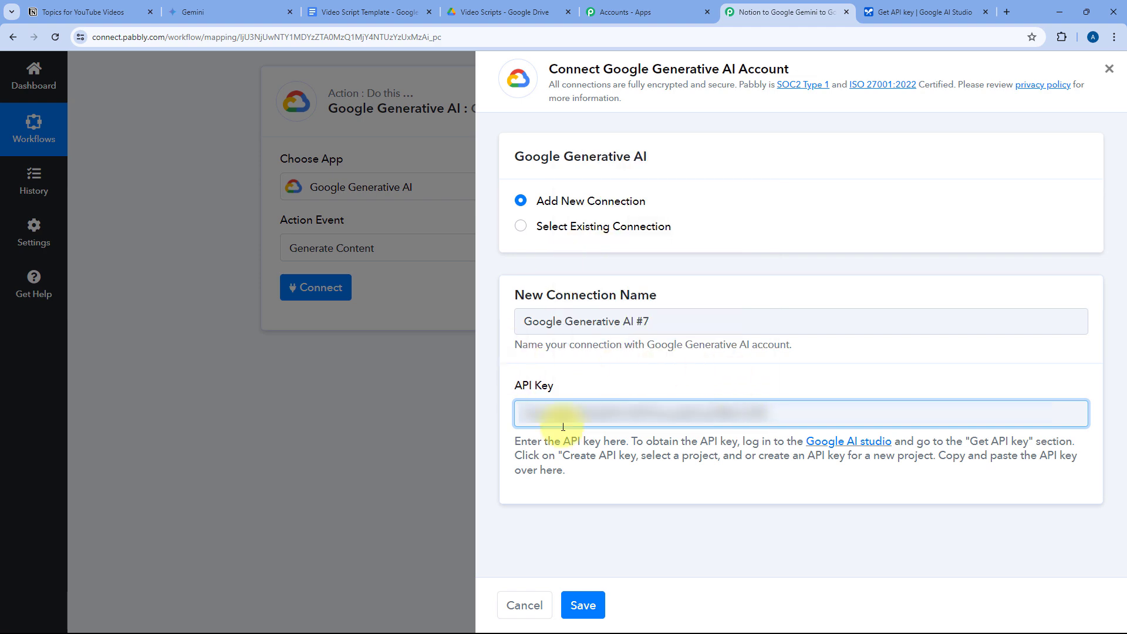
{"action": "left_click", "coordinate": [591, 607]}
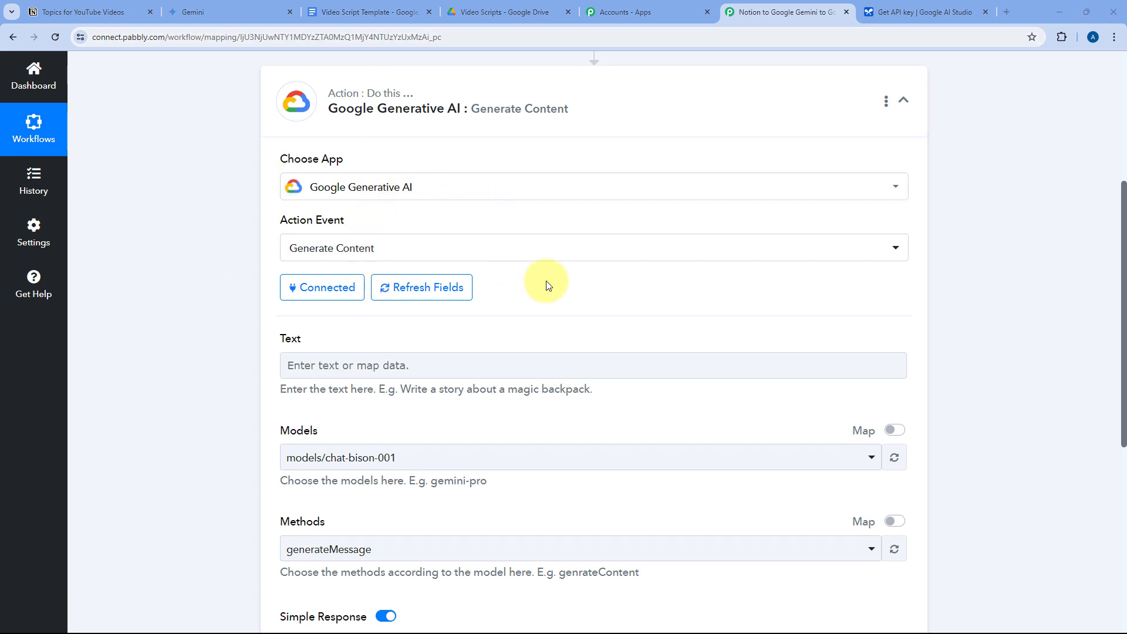
Paste the prompt "I want you to write the script for a video. The topic of the video is" into the Text field
{"action": "scroll", "coordinate": [529, 240], "scroll_direction": "down", "scroll_amount": 2}
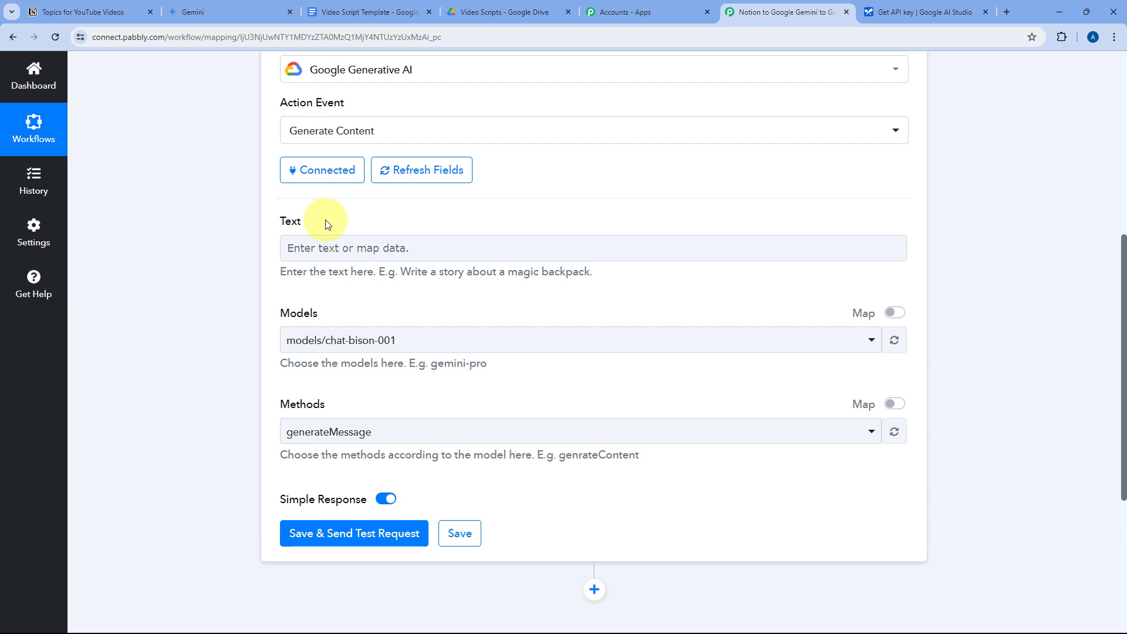
{"action": "left_click", "coordinate": [369, 246]}
{"action": "right_click", "coordinate": [303, 247]}
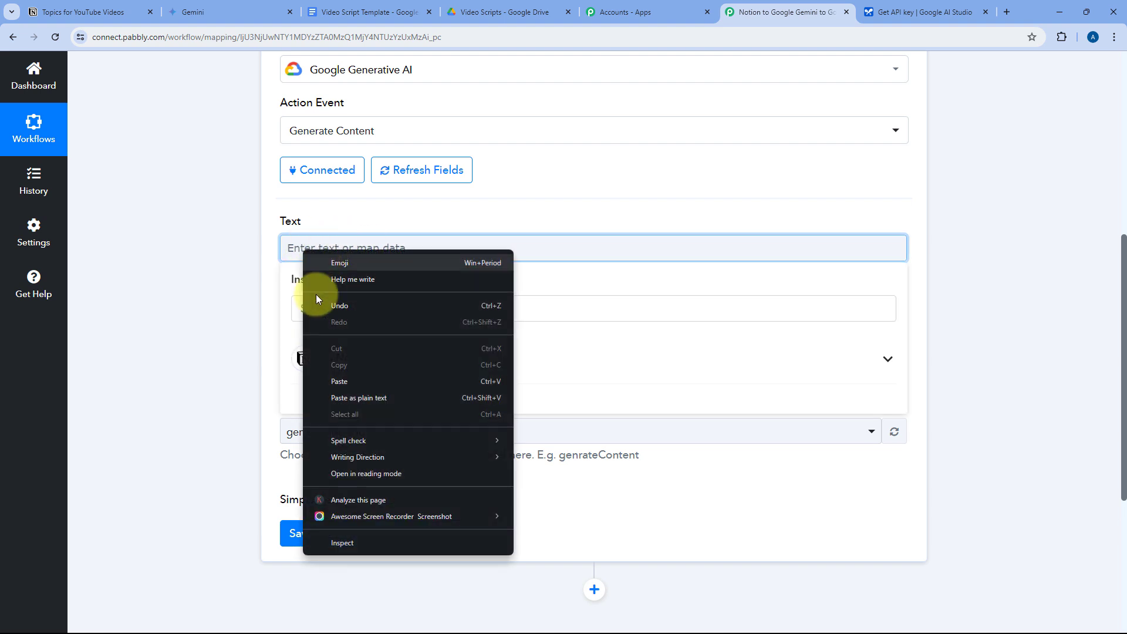
{"action": "left_click", "coordinate": [340, 381]}
{"action": "left_click", "coordinate": [289, 222]}
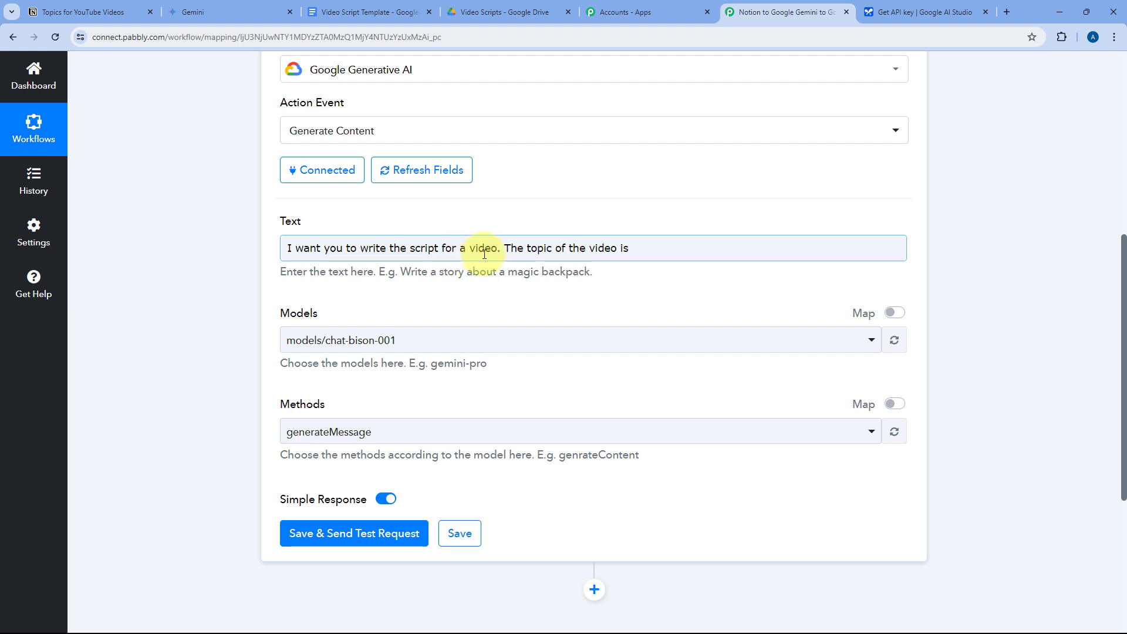
{"action": "left_click", "coordinate": [659, 248]}
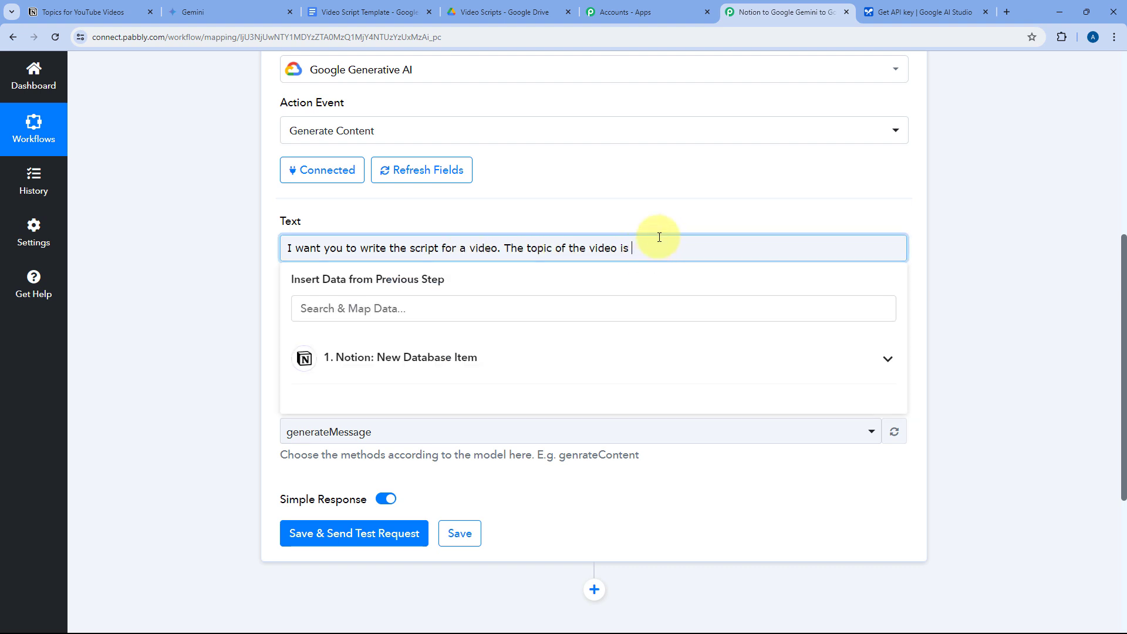
Review the topic and description in the Notion table and find the matching fields in the trigger's received response
{"action": "left_click", "coordinate": [112, 12]}
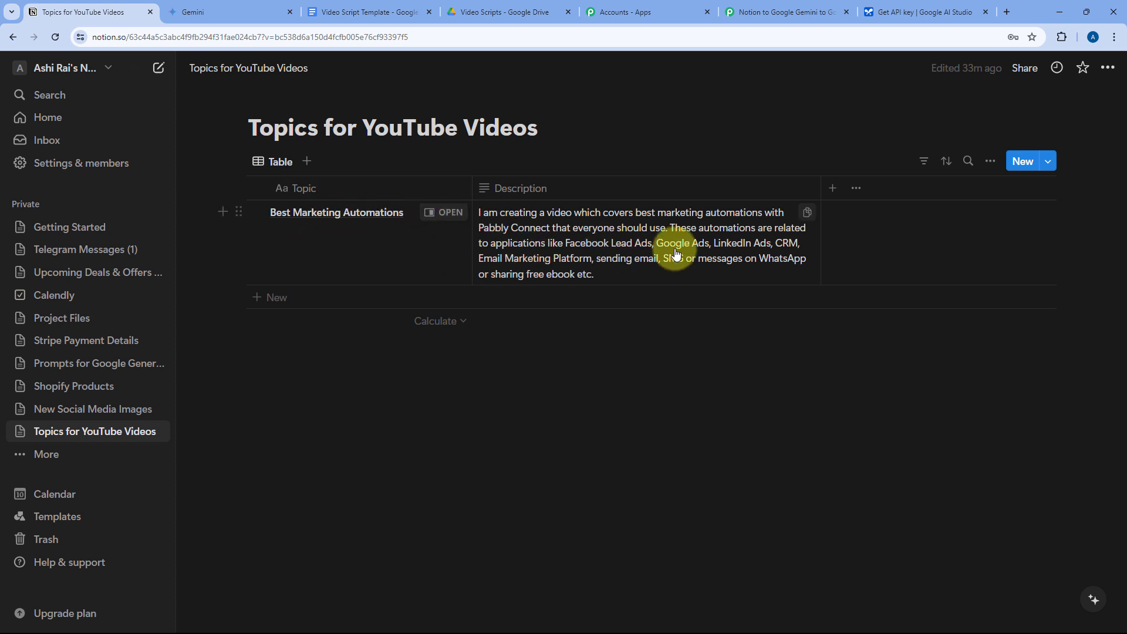
{"action": "left_click", "coordinate": [781, 10]}
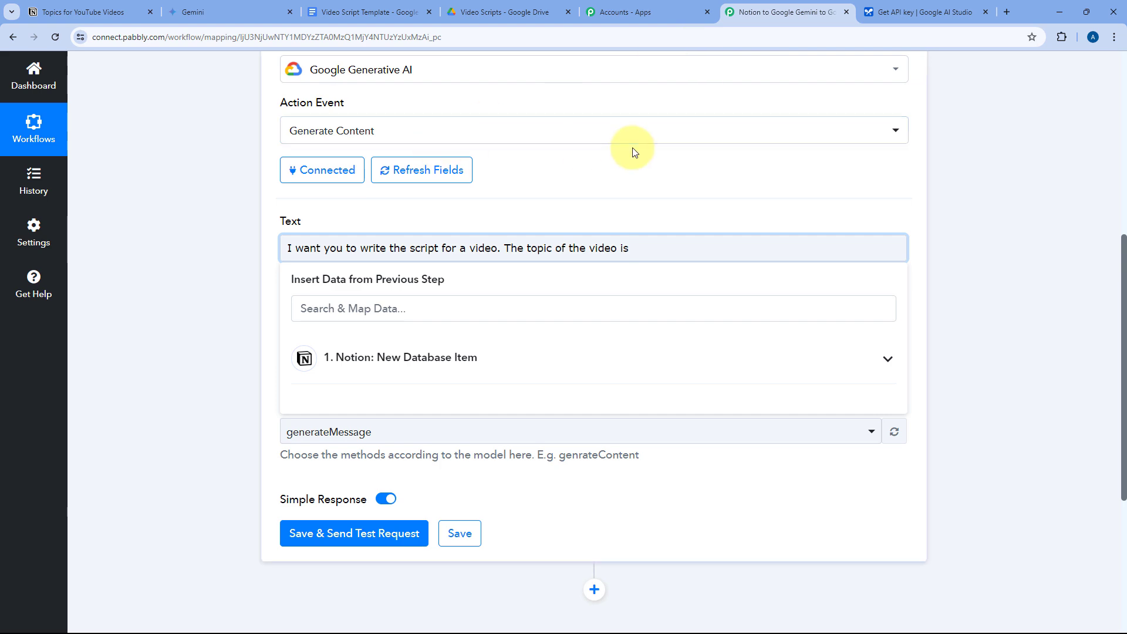
{"action": "scroll", "coordinate": [605, 159], "scroll_direction": "up", "scroll_amount": 5}
{"action": "left_click", "coordinate": [529, 140]}
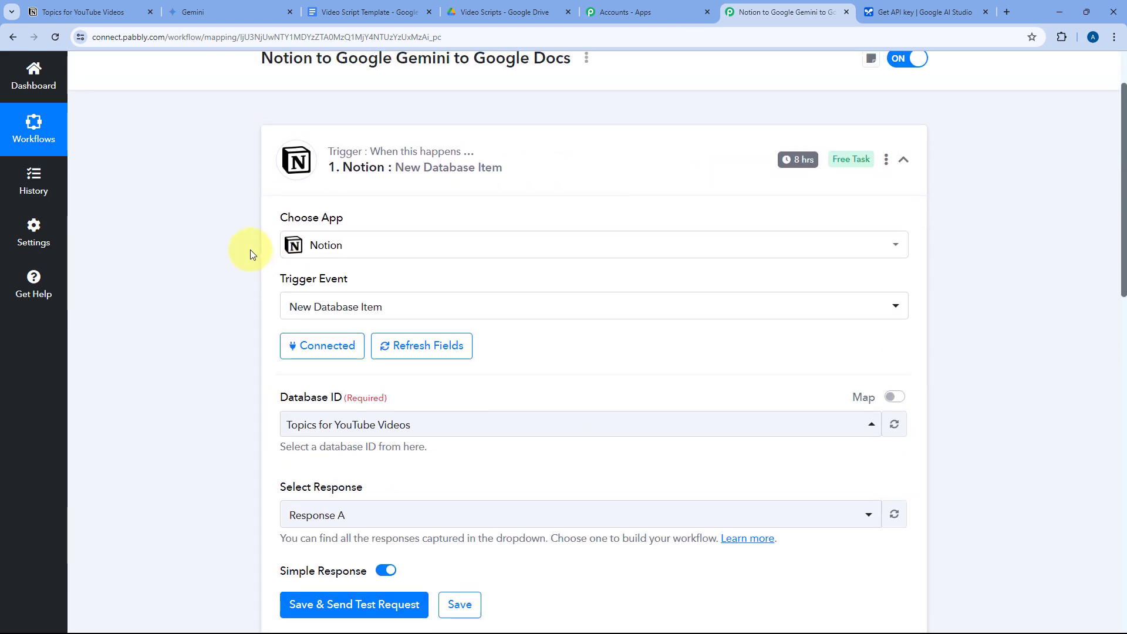
{"action": "scroll", "coordinate": [251, 244], "scroll_direction": "down", "scroll_amount": 5}
{"action": "scroll", "coordinate": [252, 244], "scroll_direction": "down", "scroll_amount": 3}
{"action": "scroll", "coordinate": [541, 244], "scroll_direction": "up", "scroll_amount": 6}
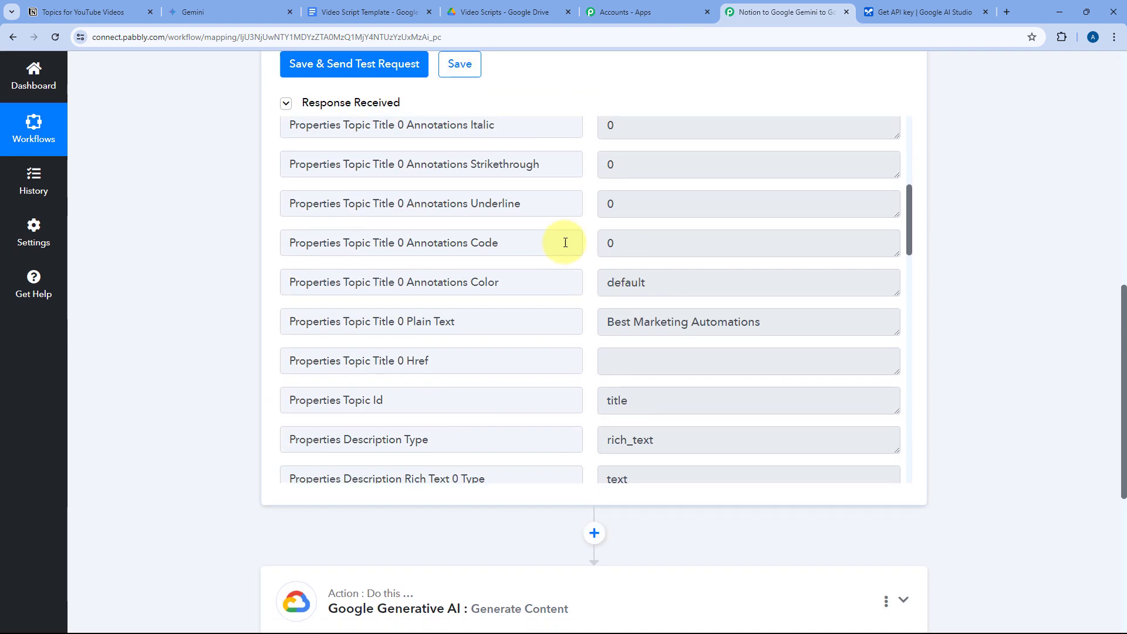
{"action": "left_click_drag", "start_coordinate": [762, 321], "coordinate": [594, 322]}
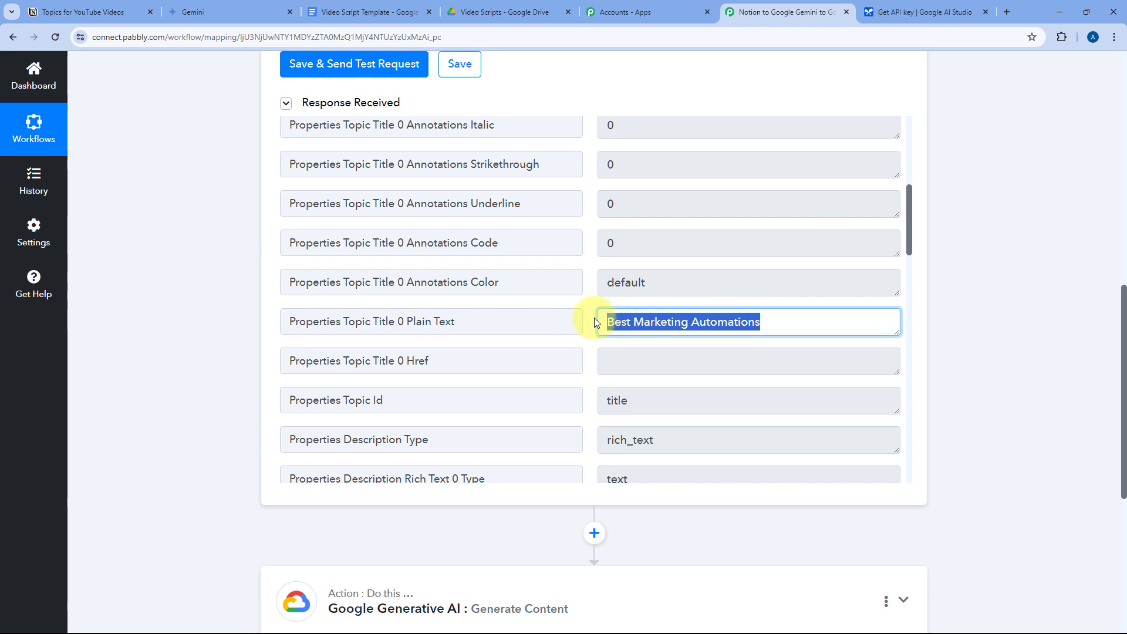
{"action": "left_click", "coordinate": [585, 302]}
{"action": "scroll", "coordinate": [582, 300], "scroll_direction": "down", "scroll_amount": 6}
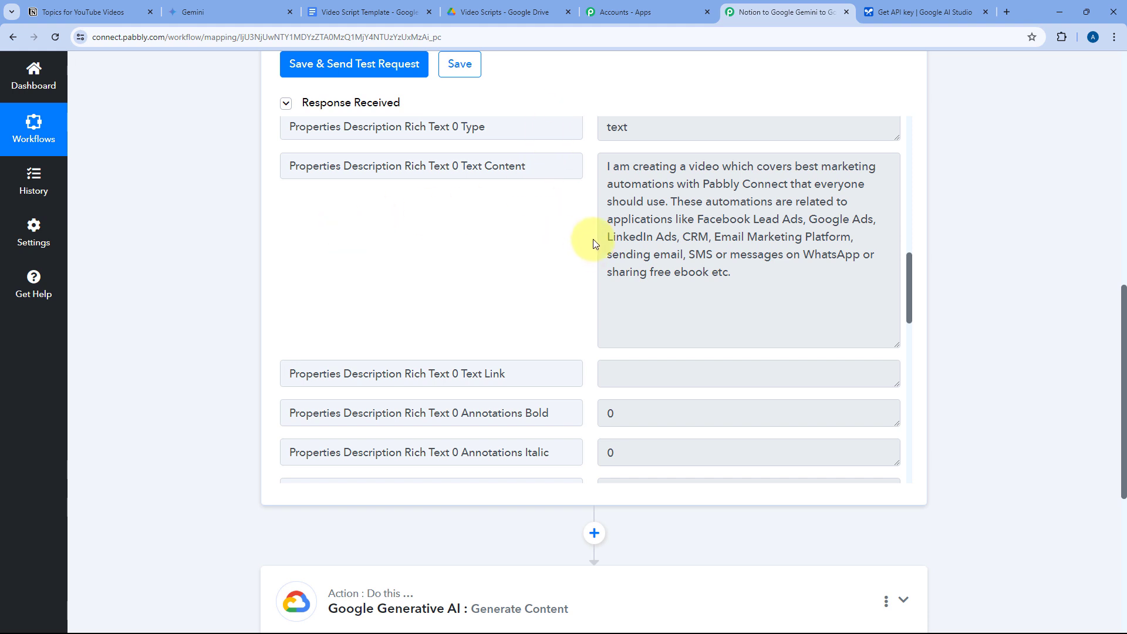
{"action": "scroll", "coordinate": [277, 348], "scroll_direction": "down", "scroll_amount": 3}
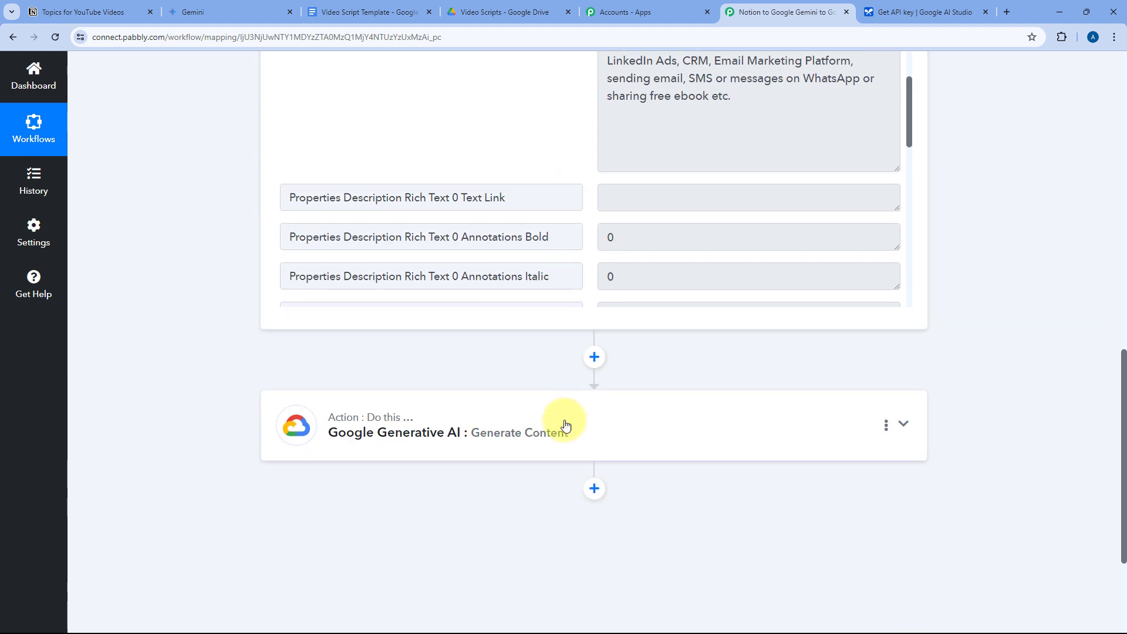
Map Properties Topic Title 0 Text Content from the Notion trigger at the end of the Google Generative AI action's prompt
{"action": "left_click", "coordinate": [569, 417]}
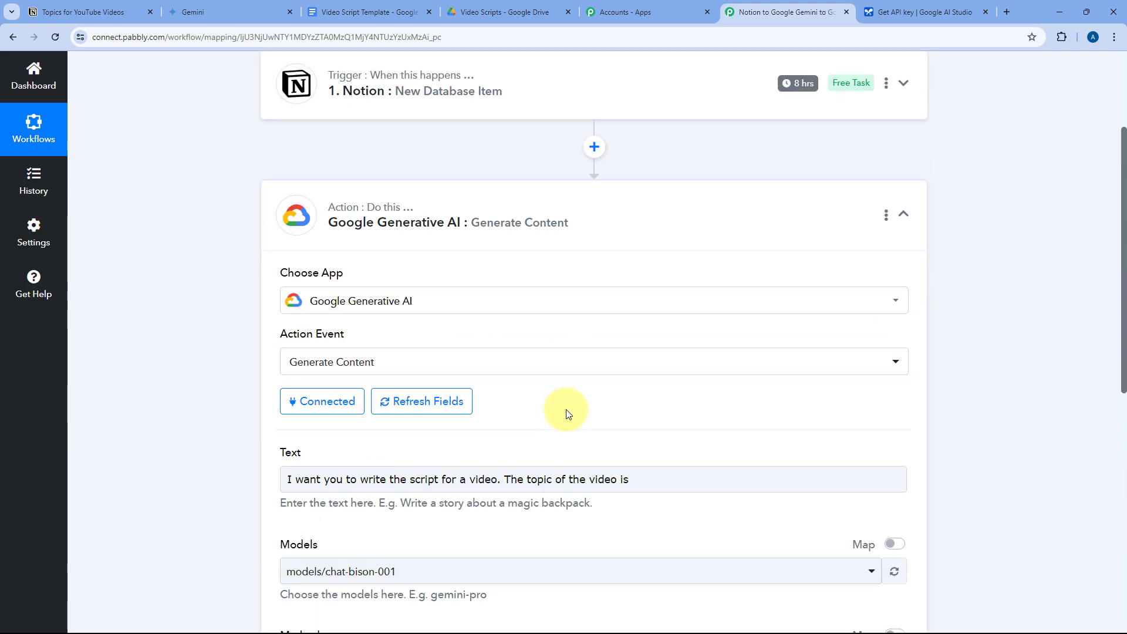
{"action": "scroll", "coordinate": [726, 301], "scroll_direction": "down", "scroll_amount": 2}
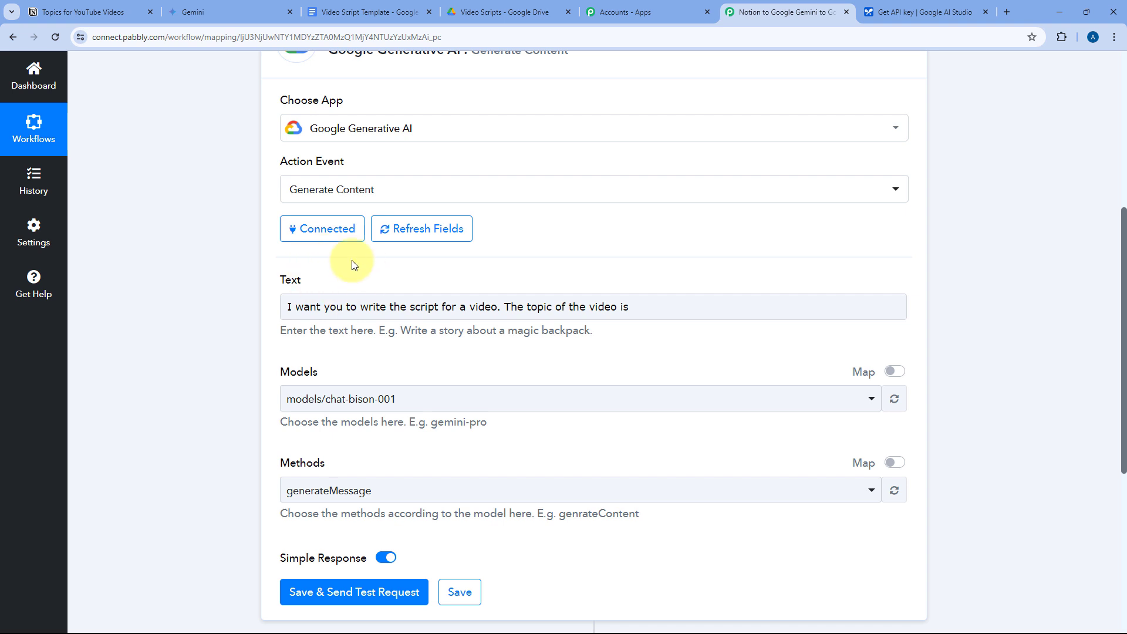
{"action": "left_click", "coordinate": [649, 307]}
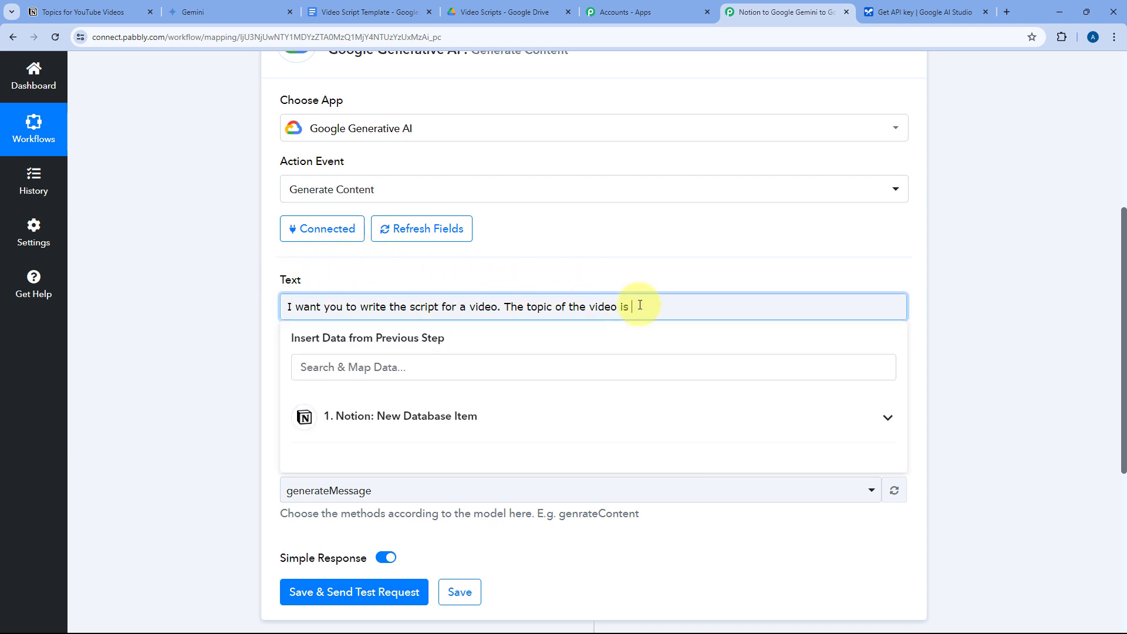
{"action": "scroll", "coordinate": [411, 299], "scroll_direction": "down", "scroll_amount": 2}
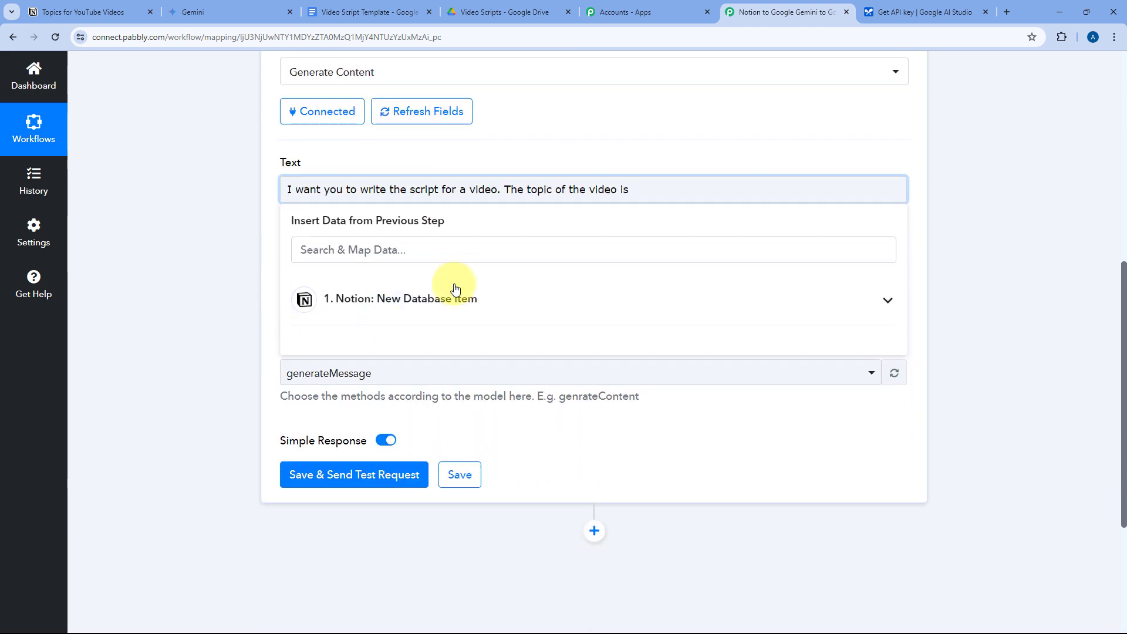
{"action": "left_click", "coordinate": [513, 300]}
{"action": "scroll", "coordinate": [406, 356], "scroll_direction": "down", "scroll_amount": 3}
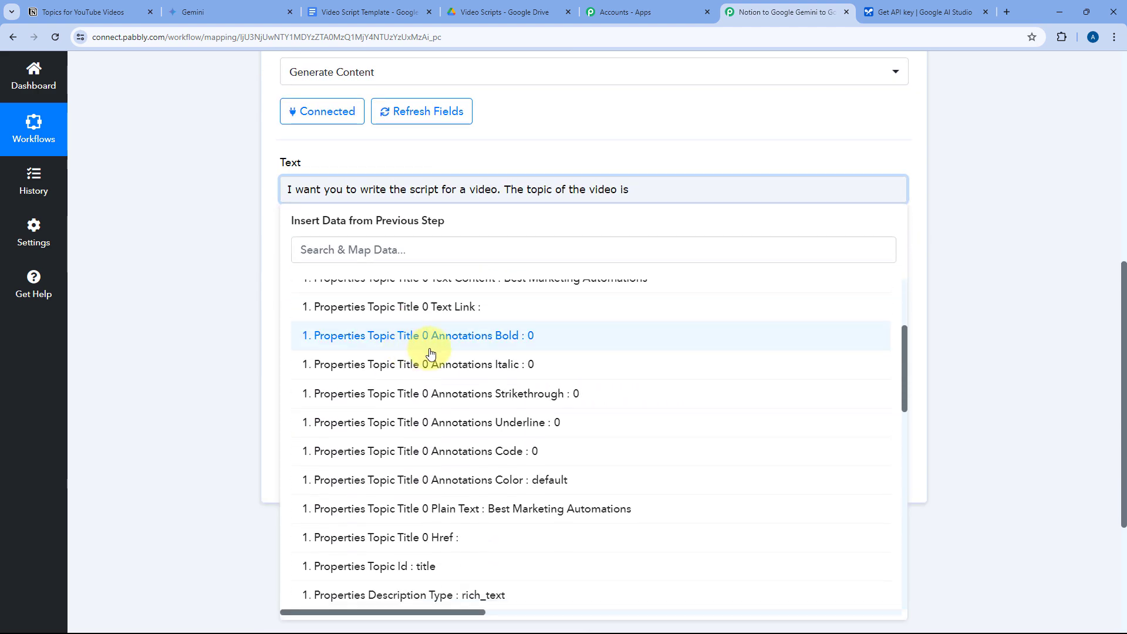
{"action": "scroll", "coordinate": [450, 356], "scroll_direction": "up", "scroll_amount": 3}
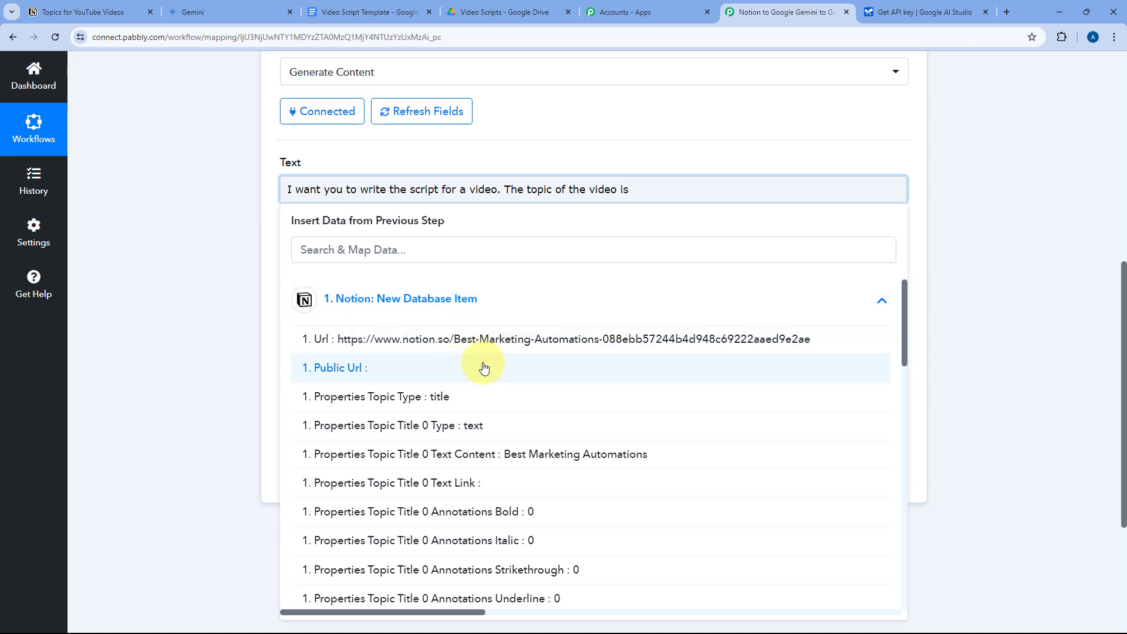
{"action": "left_click", "coordinate": [489, 461]}
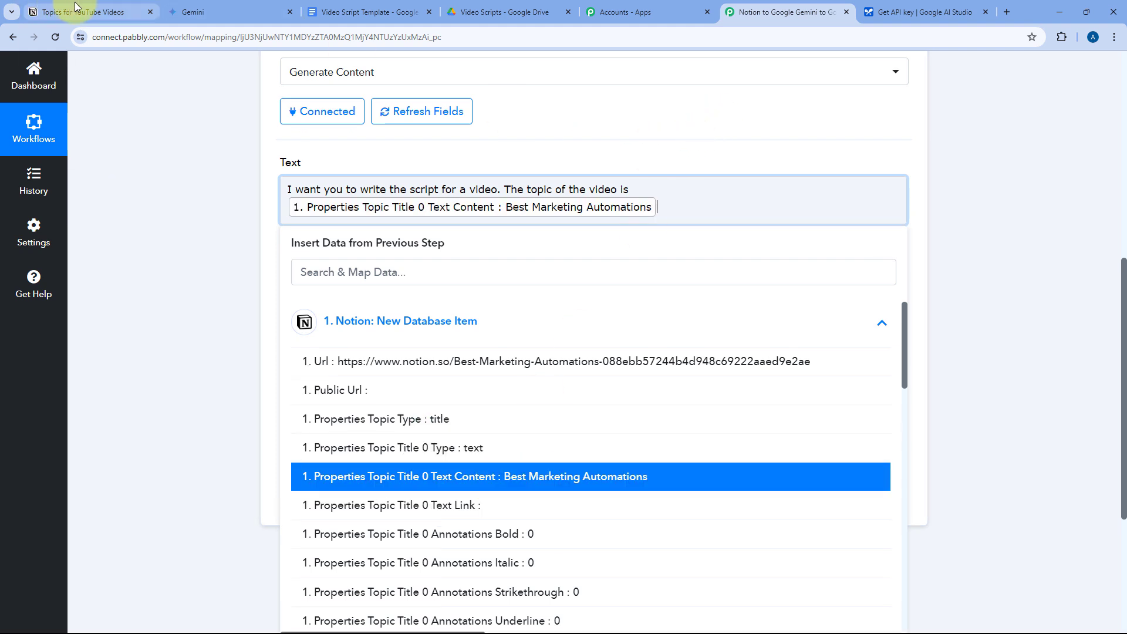
{"action": "left_click", "coordinate": [550, 168]}
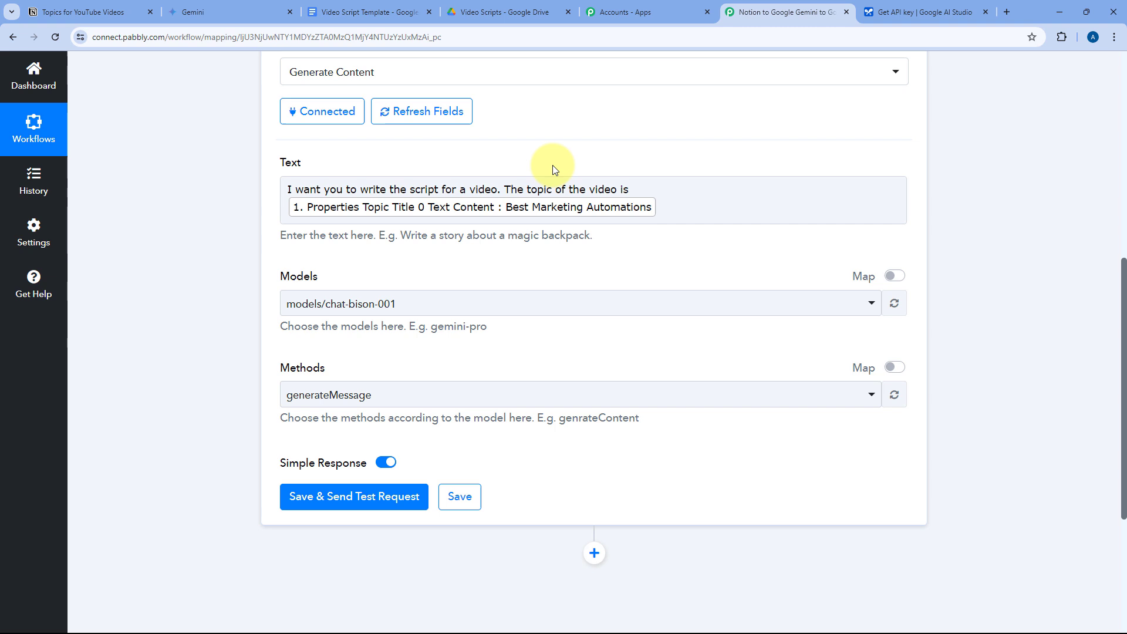
Extend the prompt with "and the description is" and map Properties Description Rich Text 0 Text Content after it
{"action": "left_click", "coordinate": [670, 209]}
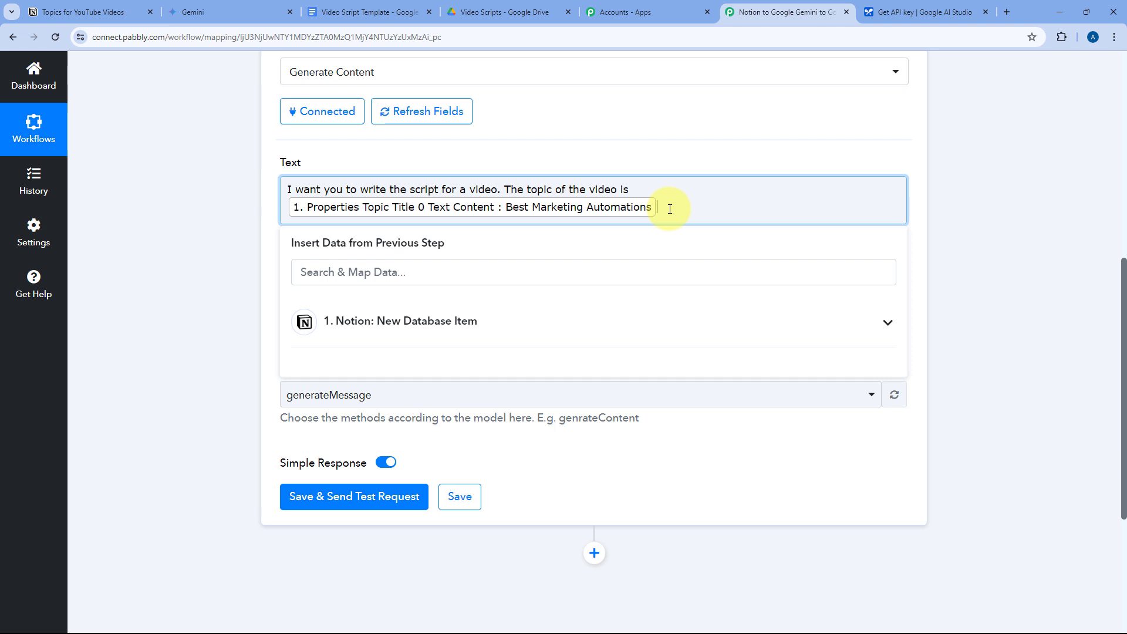
{"action": "type", "text": "and rhe description is"}
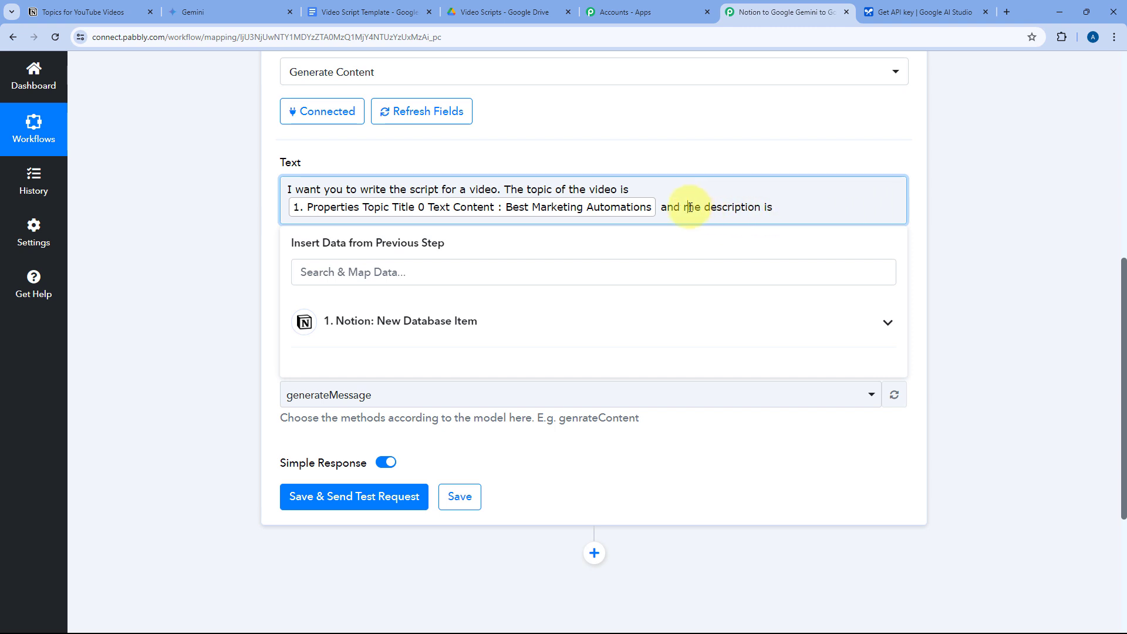
{"action": "left_click", "coordinate": [690, 207]}
{"action": "key", "text": "BackSpace"}
{"action": "type", "text": "t"}
{"action": "left_click", "coordinate": [465, 340]}
{"action": "scroll", "coordinate": [446, 376], "scroll_direction": "down", "scroll_amount": 3}
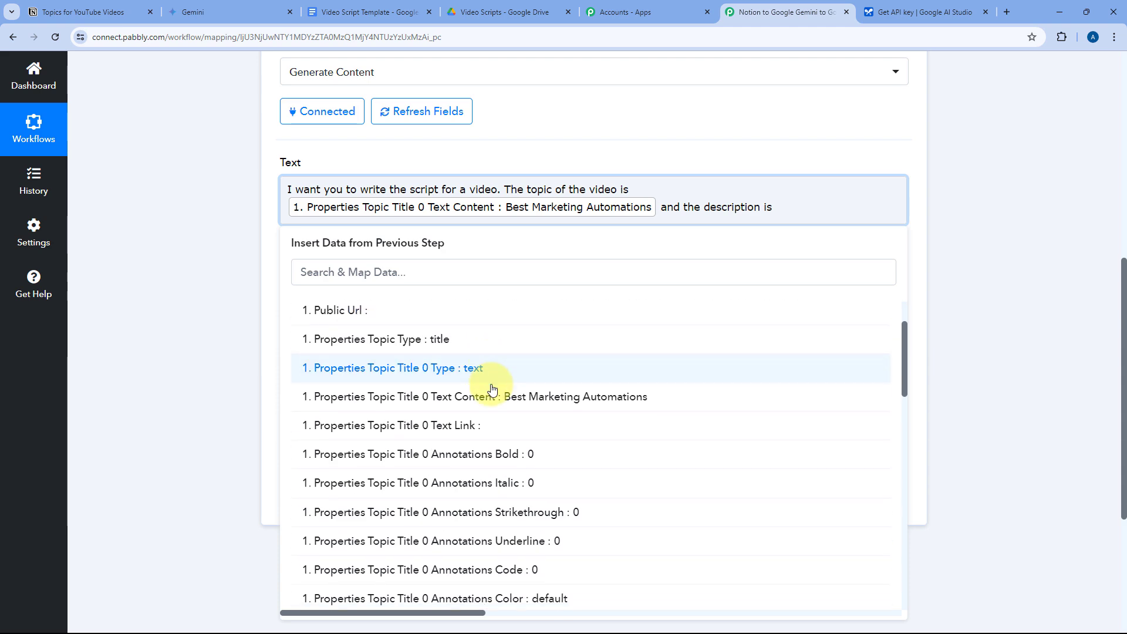
{"action": "scroll", "coordinate": [490, 392], "scroll_direction": "down", "scroll_amount": 3}
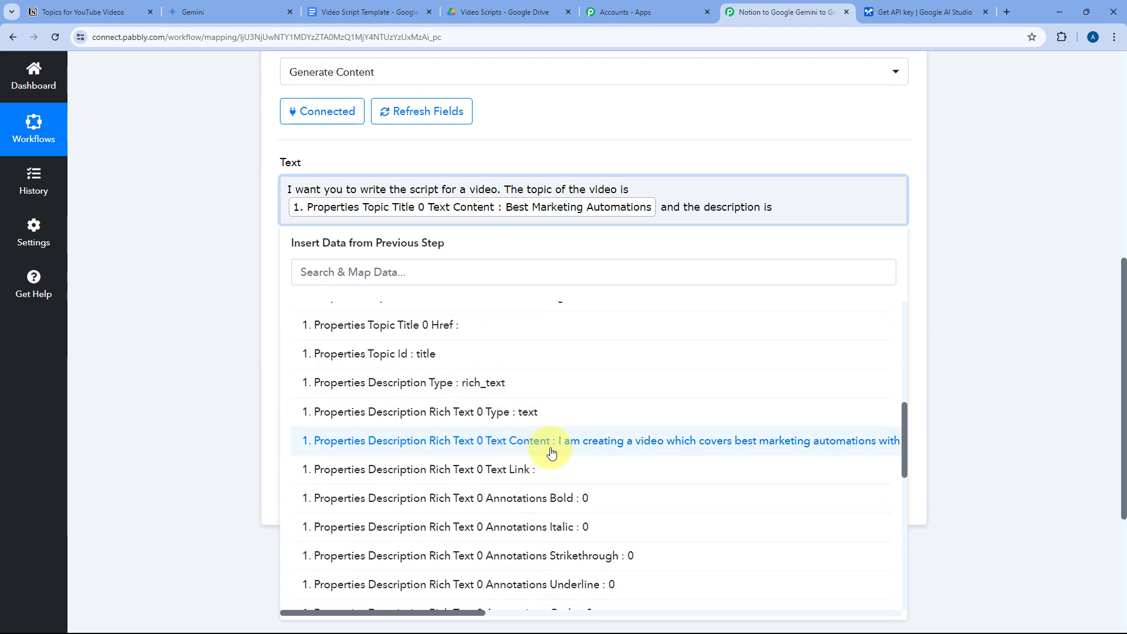
{"action": "left_click", "coordinate": [497, 438]}
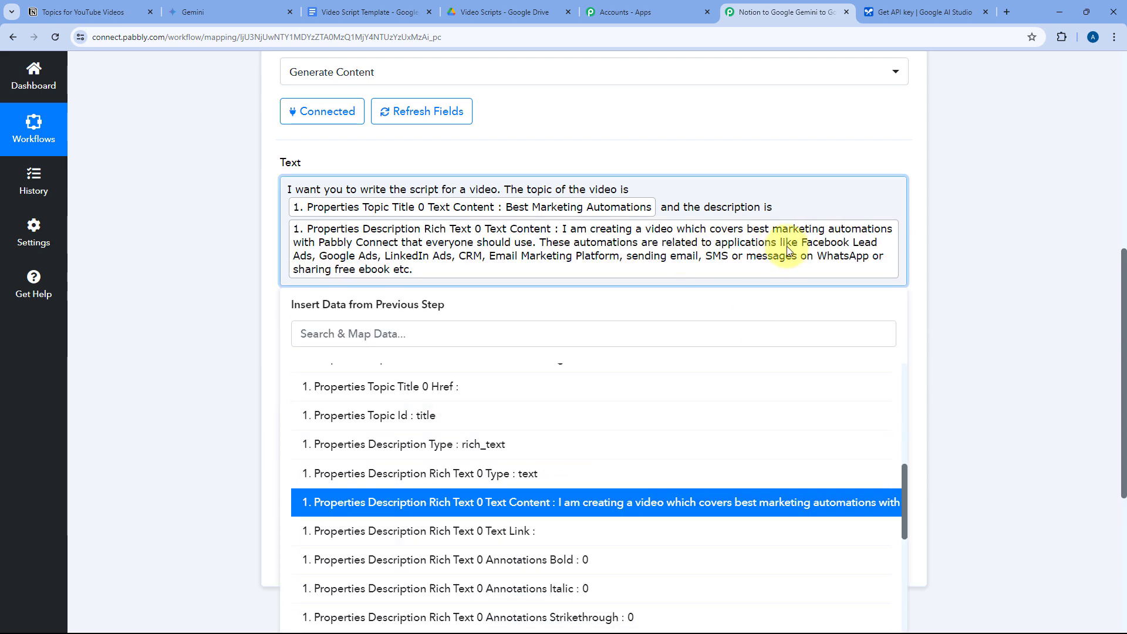
End the prompt with "Write a detailed script for the video and keep the video engagging and the tone should be positive and conversational."
{"action": "type", "text": "."}
{"action": "key", "text": "Return"}
{"action": "key", "text": "Return"}
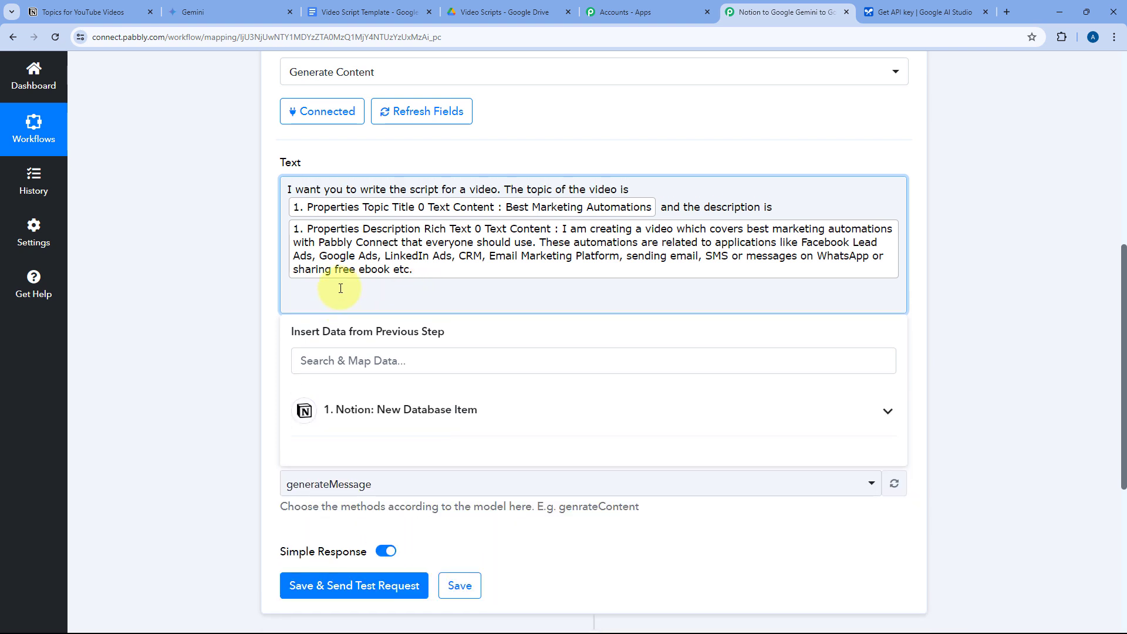
{"action": "type", "text": "Write a detailed script for the video and keep the video engaging and the tone should be positive and conversational."}
{"action": "left_click", "coordinate": [224, 294]}
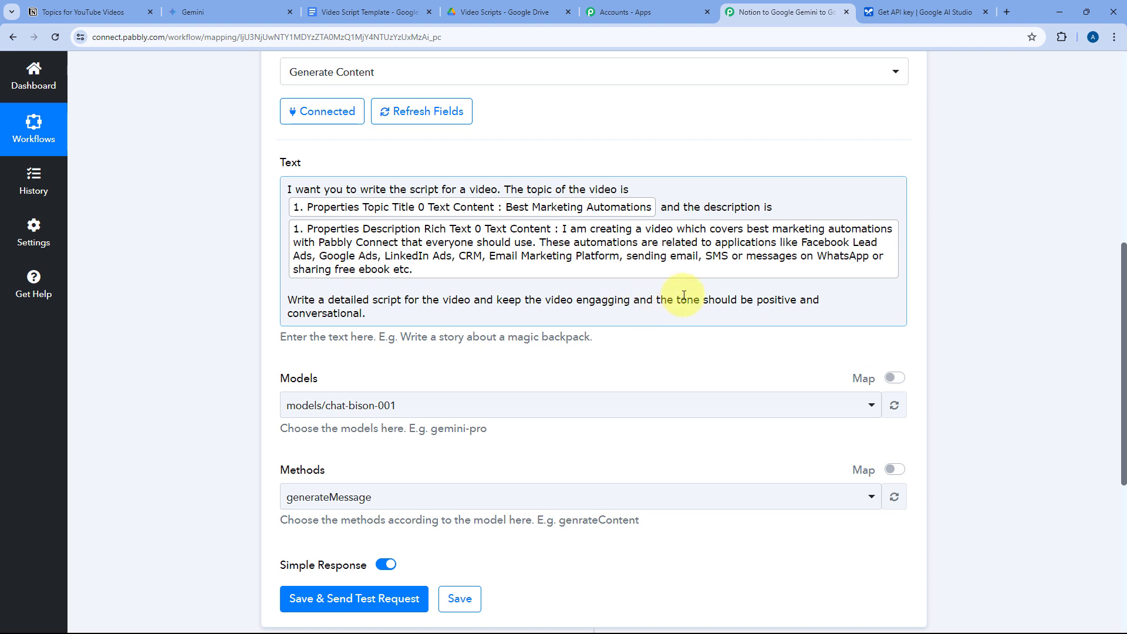
{"action": "left_click", "coordinate": [269, 297]}
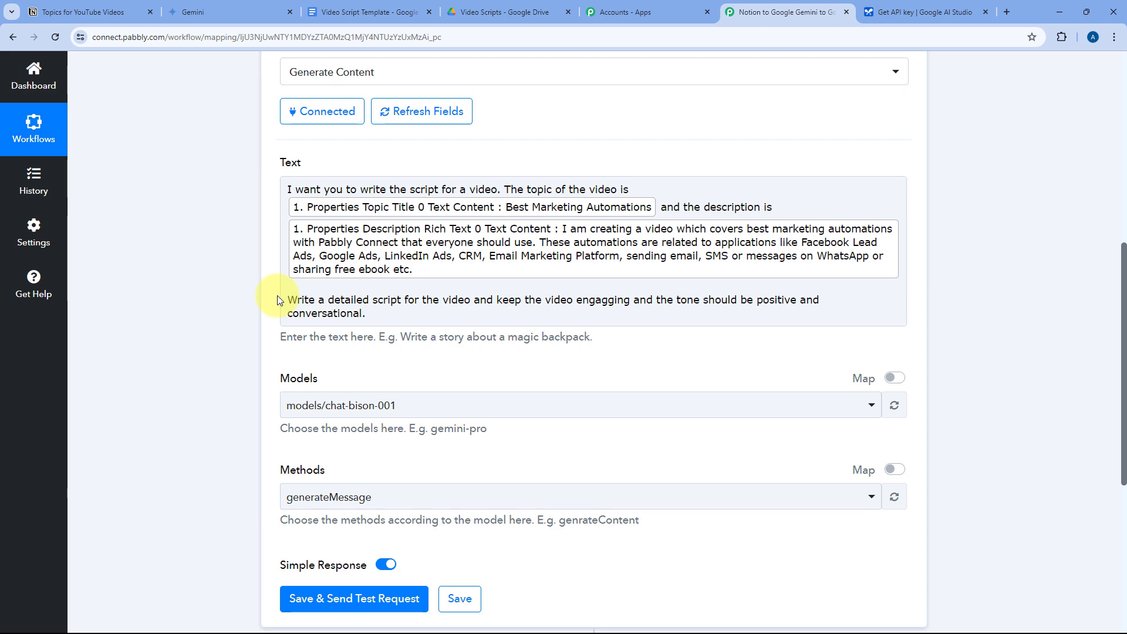
{"action": "left_click", "coordinate": [88, 11]}
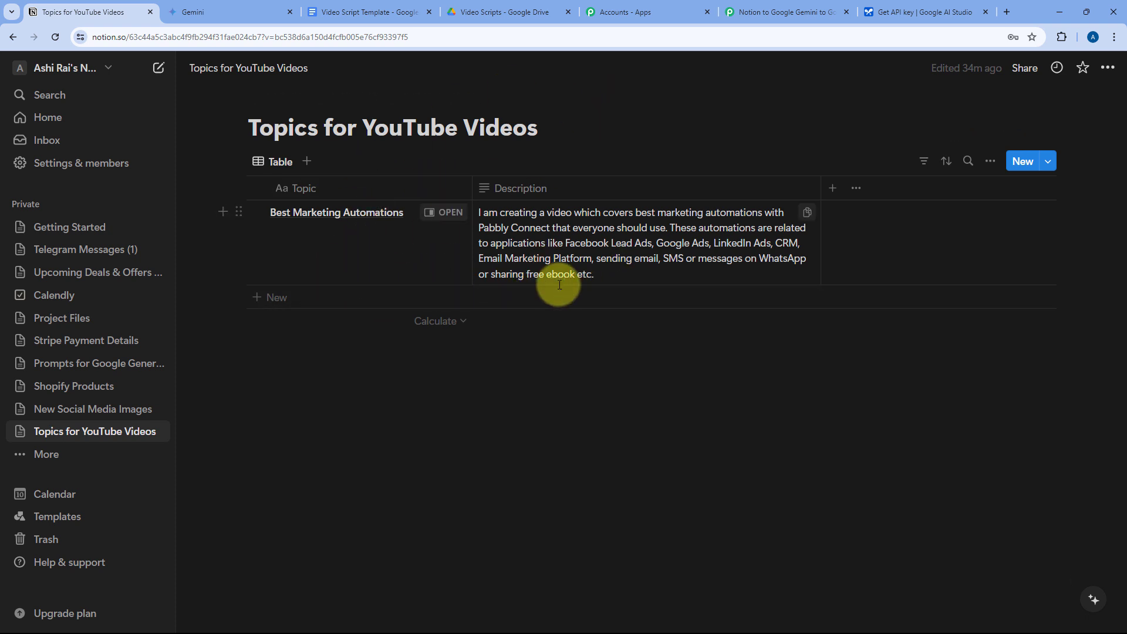
{"action": "left_click", "coordinate": [800, 11]}
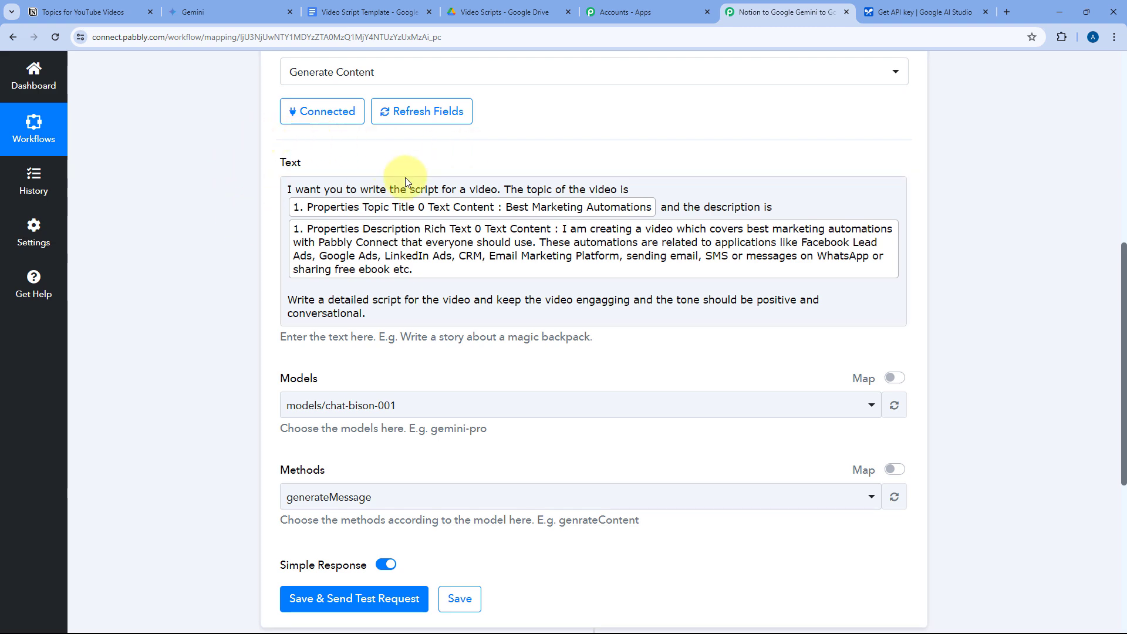
Set the Google Generative AI action's model to models/gemini-1.5-flash
{"action": "scroll", "coordinate": [271, 176], "scroll_direction": "down", "scroll_amount": 5}
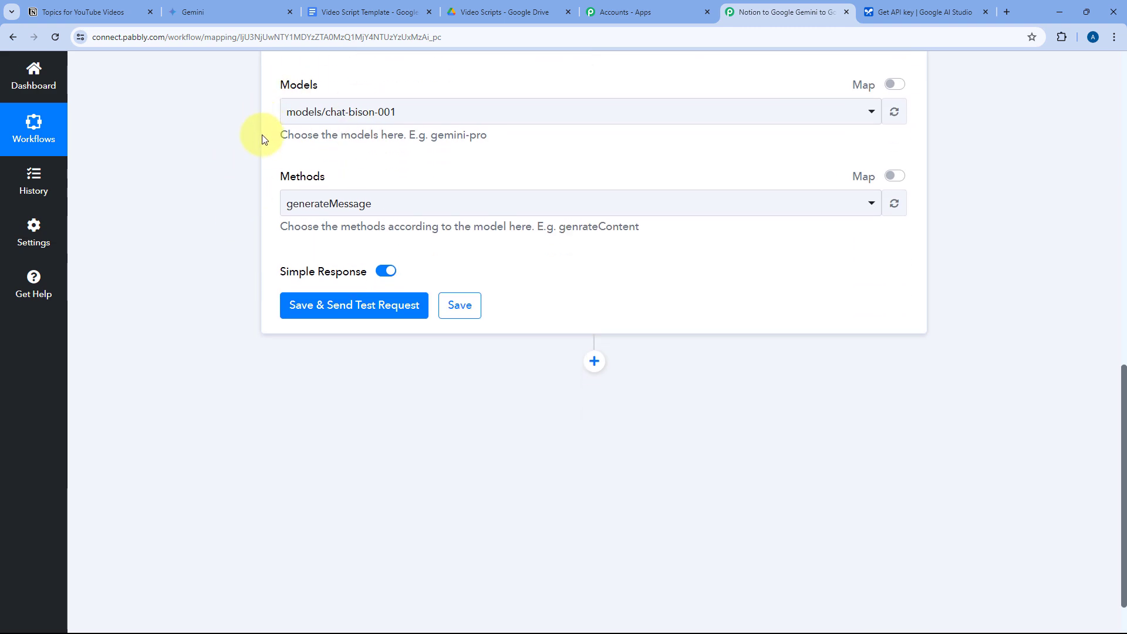
{"action": "scroll", "coordinate": [262, 135], "scroll_direction": "up", "scroll_amount": 2}
{"action": "left_click", "coordinate": [442, 226]}
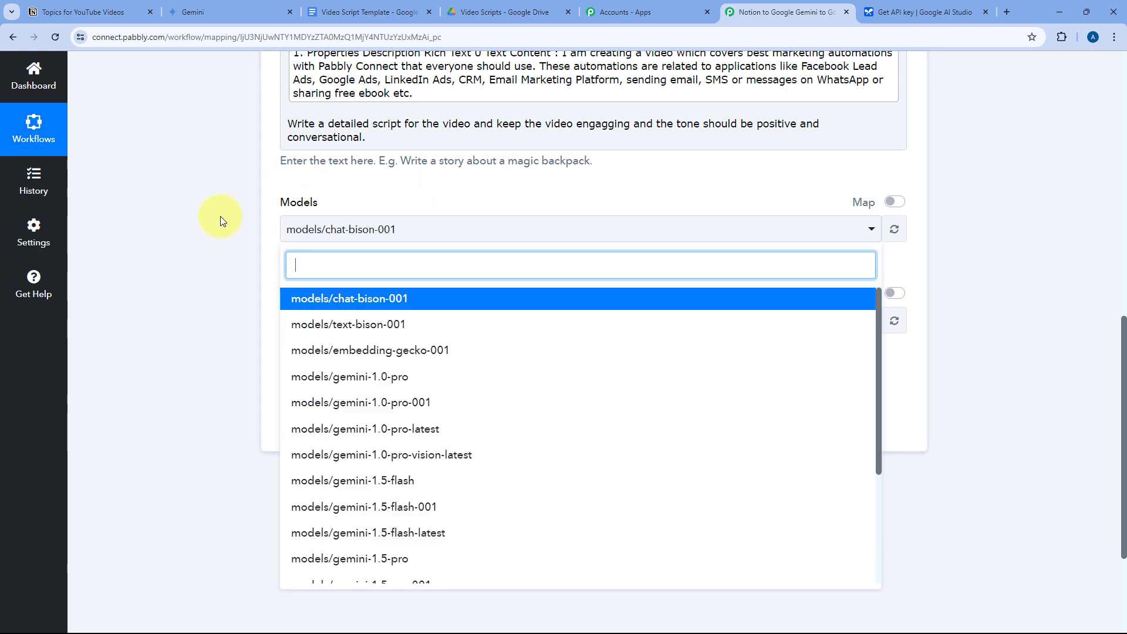
{"action": "scroll", "coordinate": [220, 217], "scroll_direction": "down", "scroll_amount": 2}
{"action": "scroll", "coordinate": [377, 231], "scroll_direction": "down", "scroll_amount": 1}
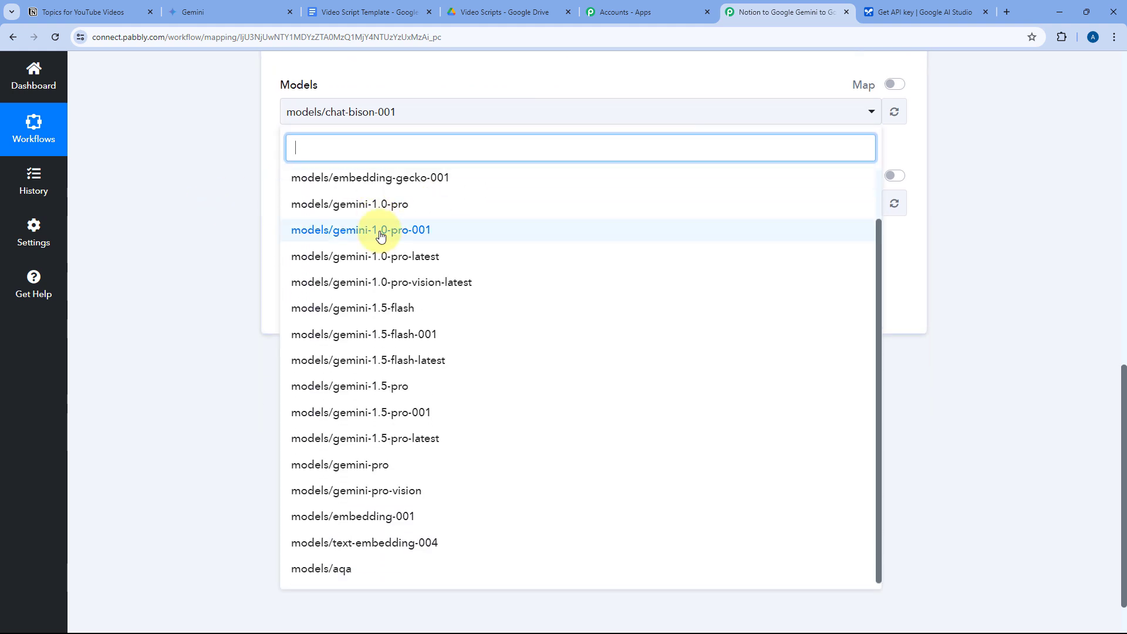
{"action": "scroll", "coordinate": [377, 251], "scroll_direction": "up", "scroll_amount": 1}
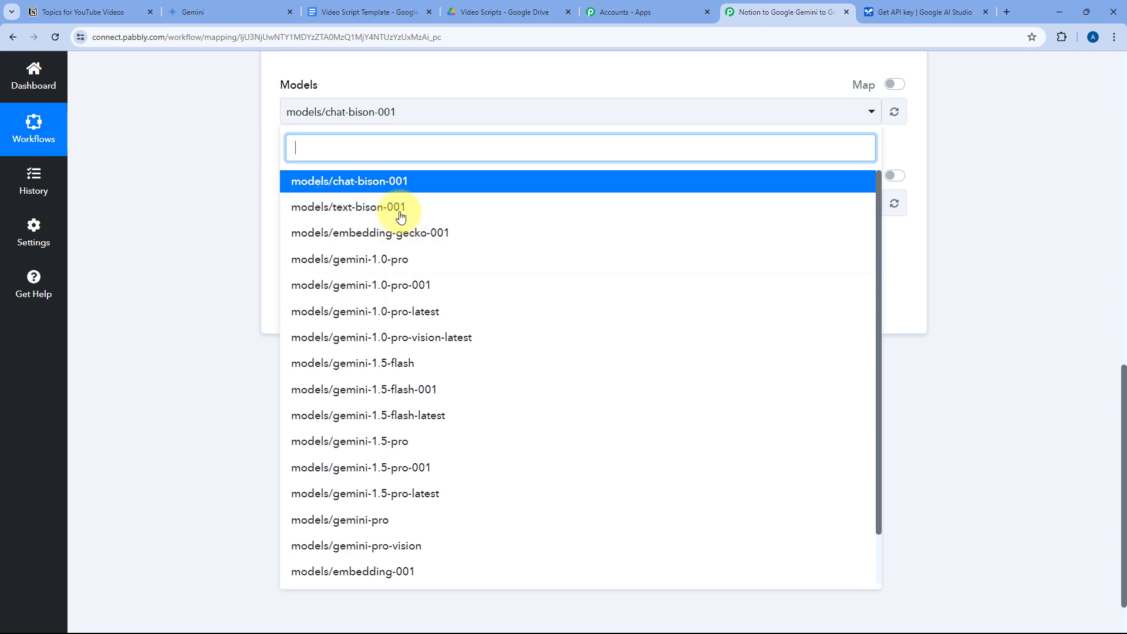
{"action": "left_click", "coordinate": [372, 364]}
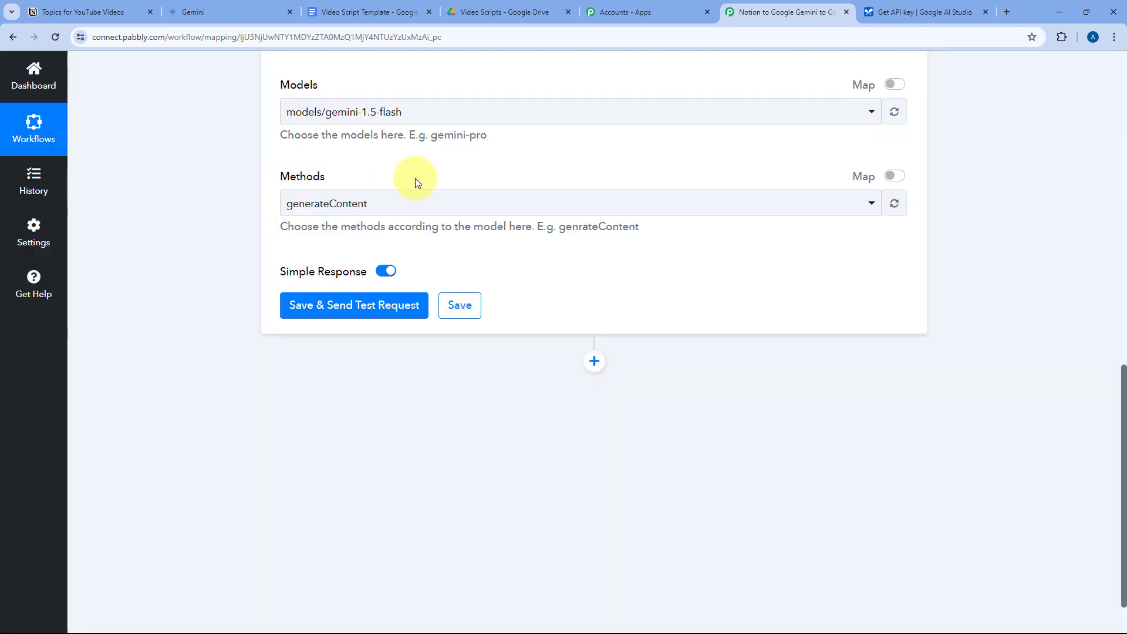
{"action": "left_click", "coordinate": [420, 116]}
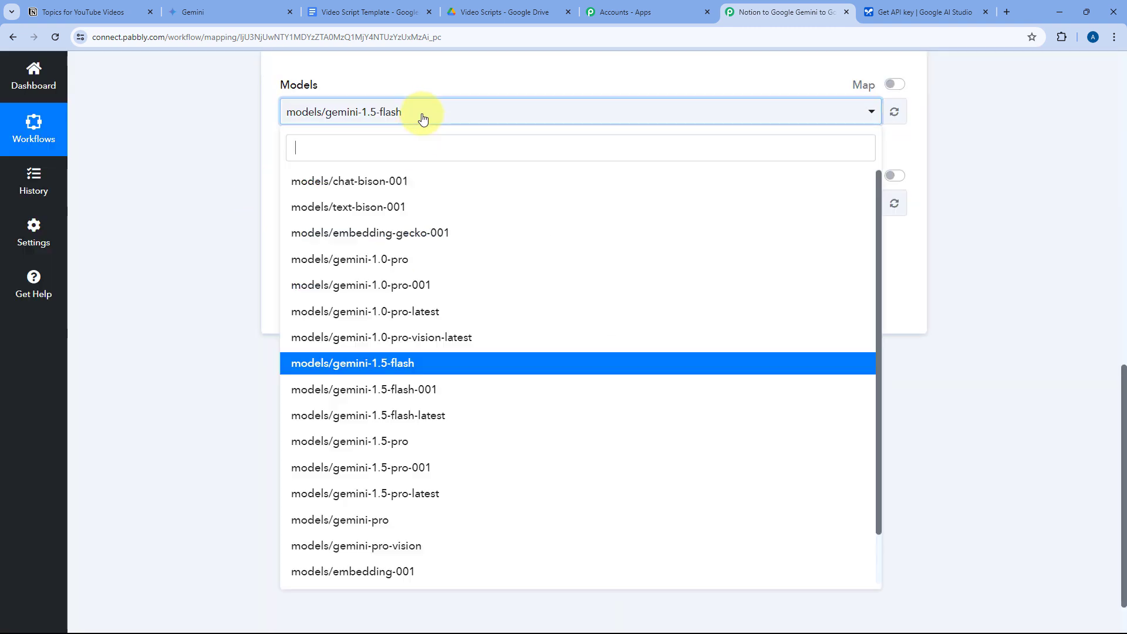
{"action": "left_click", "coordinate": [275, 156]}
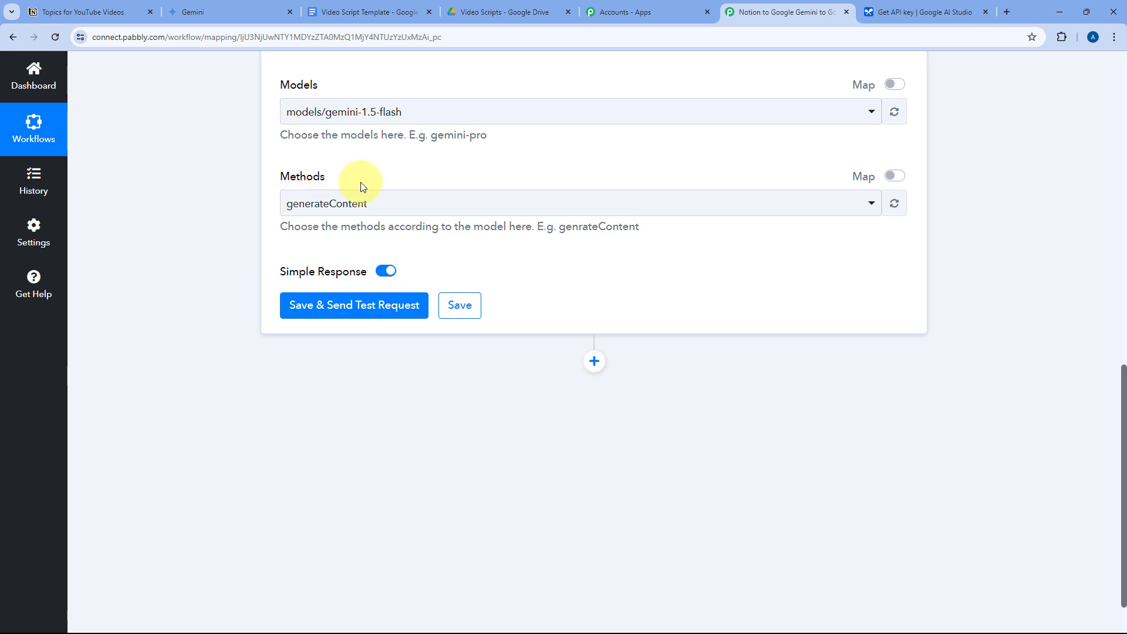
Choose generateContent as the method, then save the Google Generative AI action and send a test request
{"action": "left_click", "coordinate": [424, 212]}
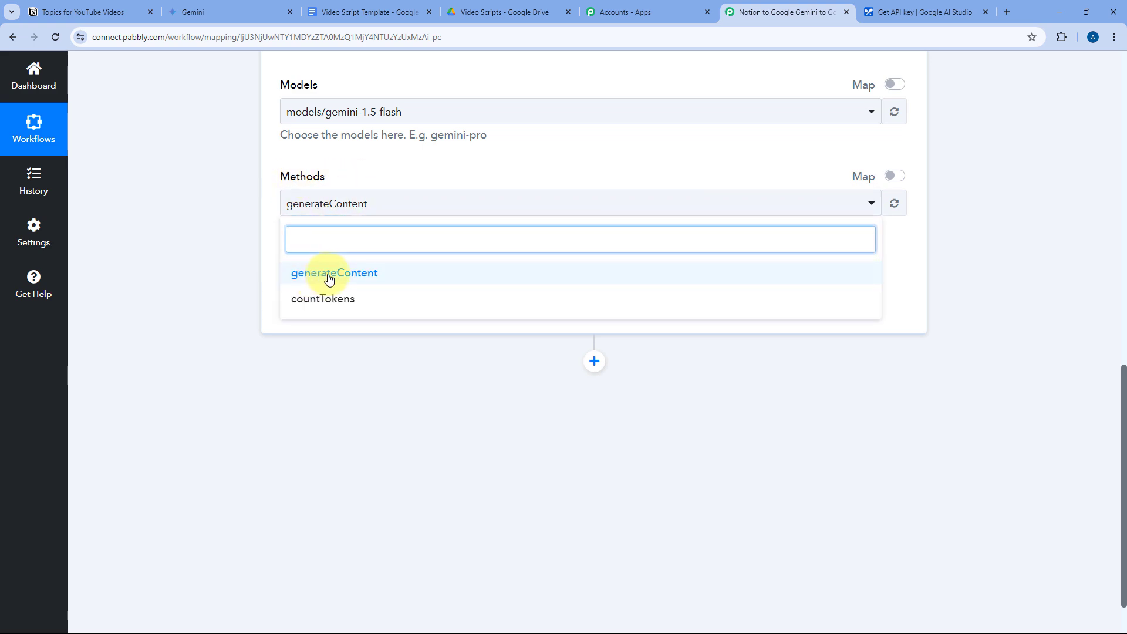
{"action": "left_click", "coordinate": [324, 271]}
{"action": "scroll", "coordinate": [258, 234], "scroll_direction": "up", "scroll_amount": 2}
{"action": "scroll", "coordinate": [274, 256], "scroll_direction": "up", "scroll_amount": 2}
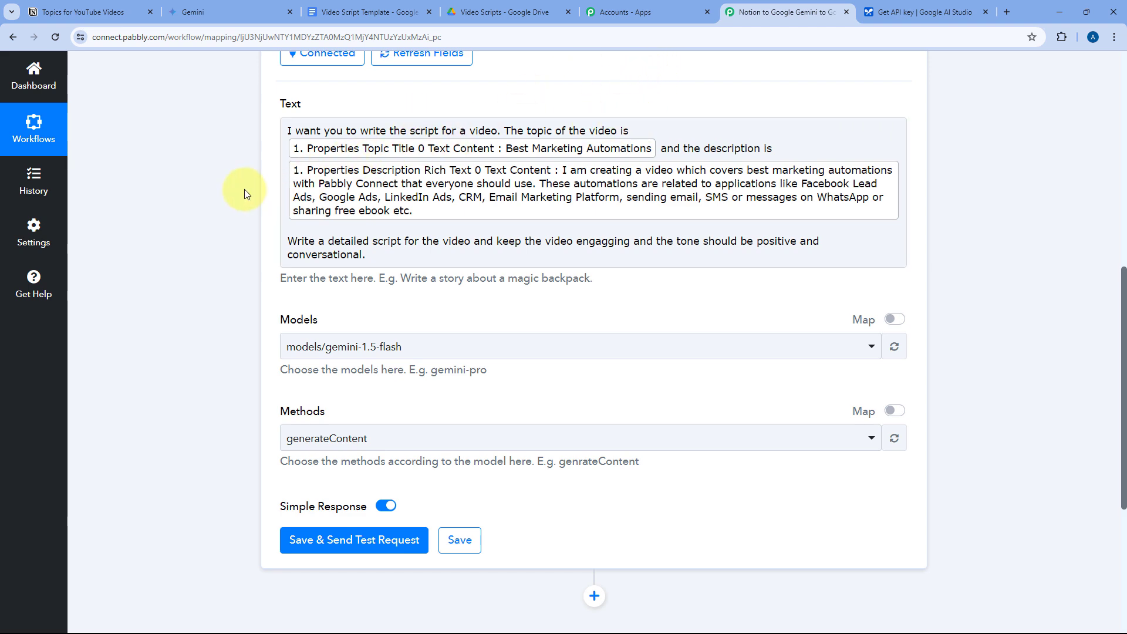
{"action": "scroll", "coordinate": [248, 186], "scroll_direction": "down", "scroll_amount": 3}
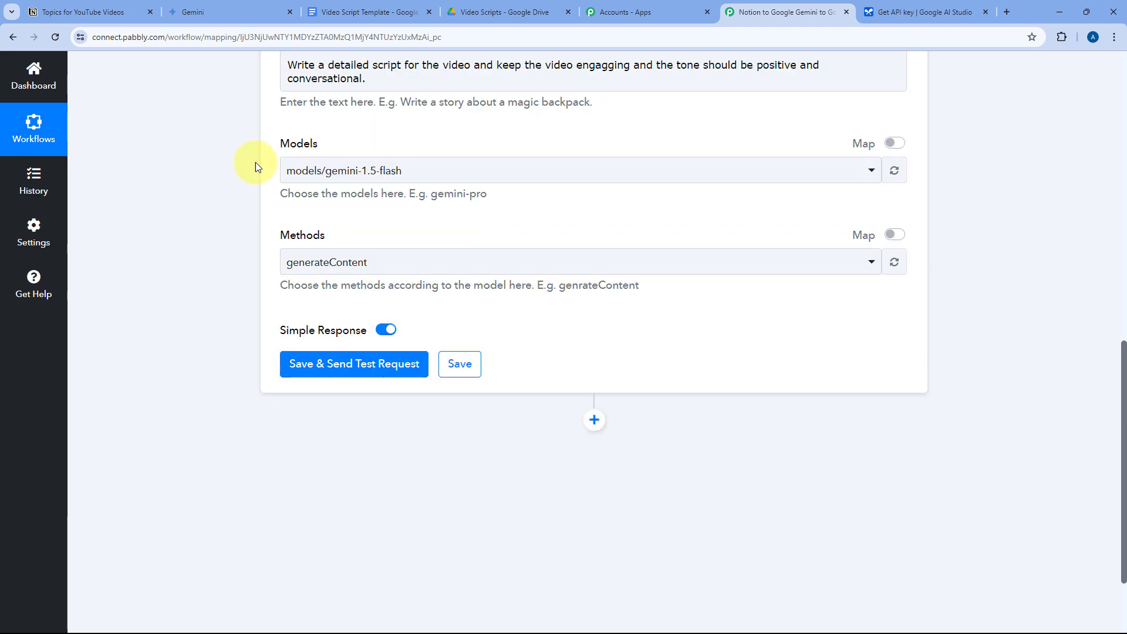
{"action": "left_click", "coordinate": [368, 369]}
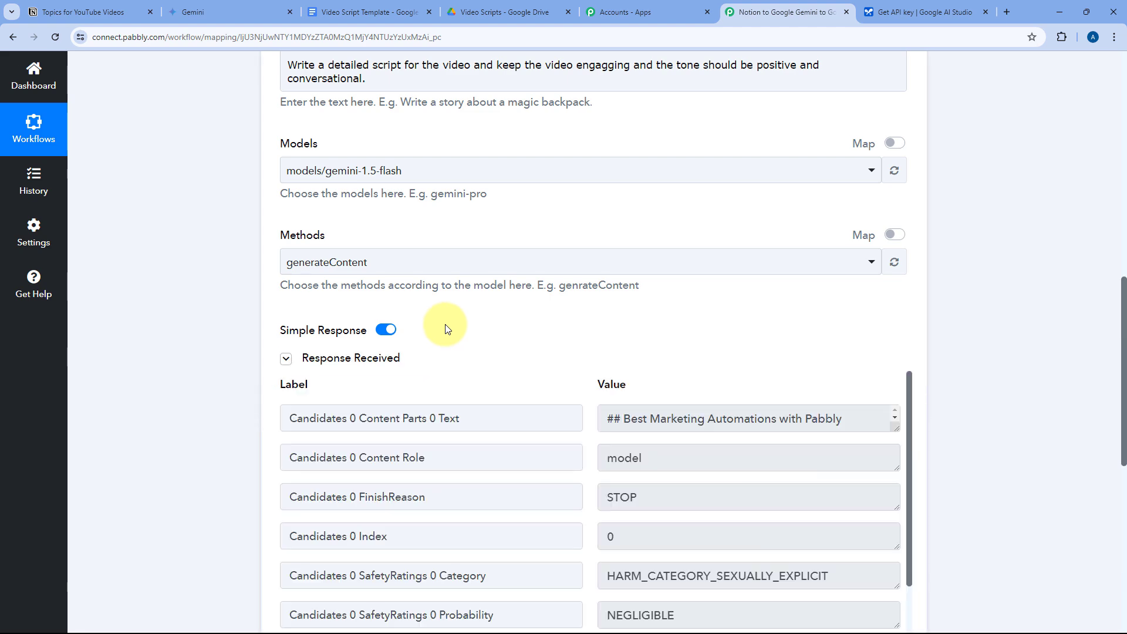
Enlarge the Candidates 0 Content Parts 0 Text value in the received response and read through the generated script
{"action": "scroll", "coordinate": [446, 328], "scroll_direction": "down", "scroll_amount": 2}
{"action": "scroll", "coordinate": [564, 247], "scroll_direction": "down", "scroll_amount": 2}
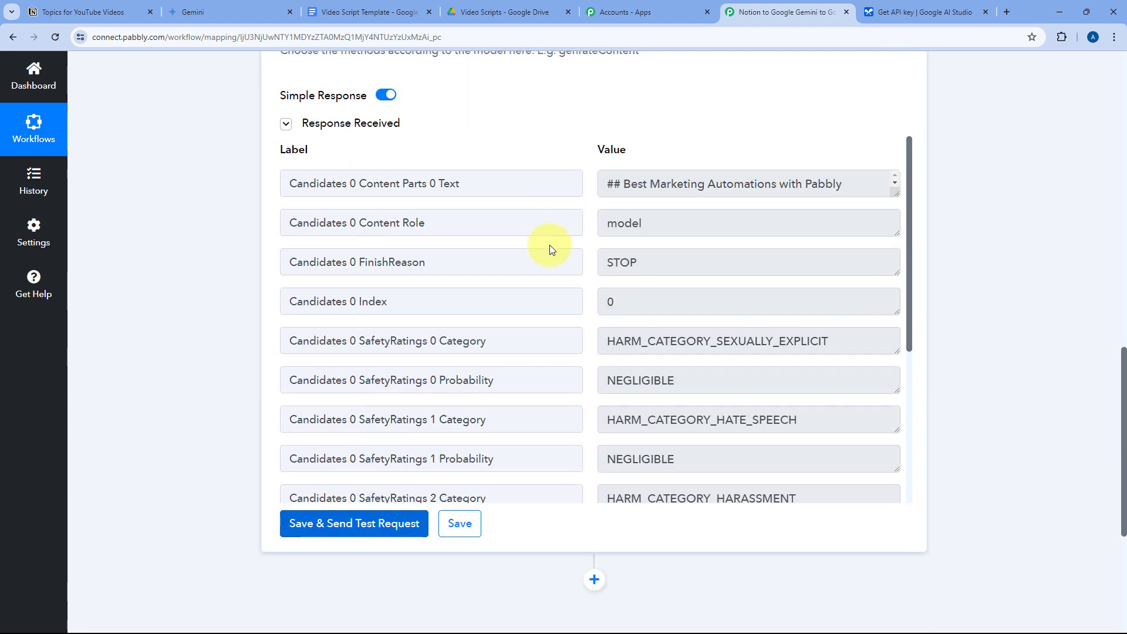
{"action": "left_click_drag", "start_coordinate": [896, 192], "coordinate": [876, 523]}
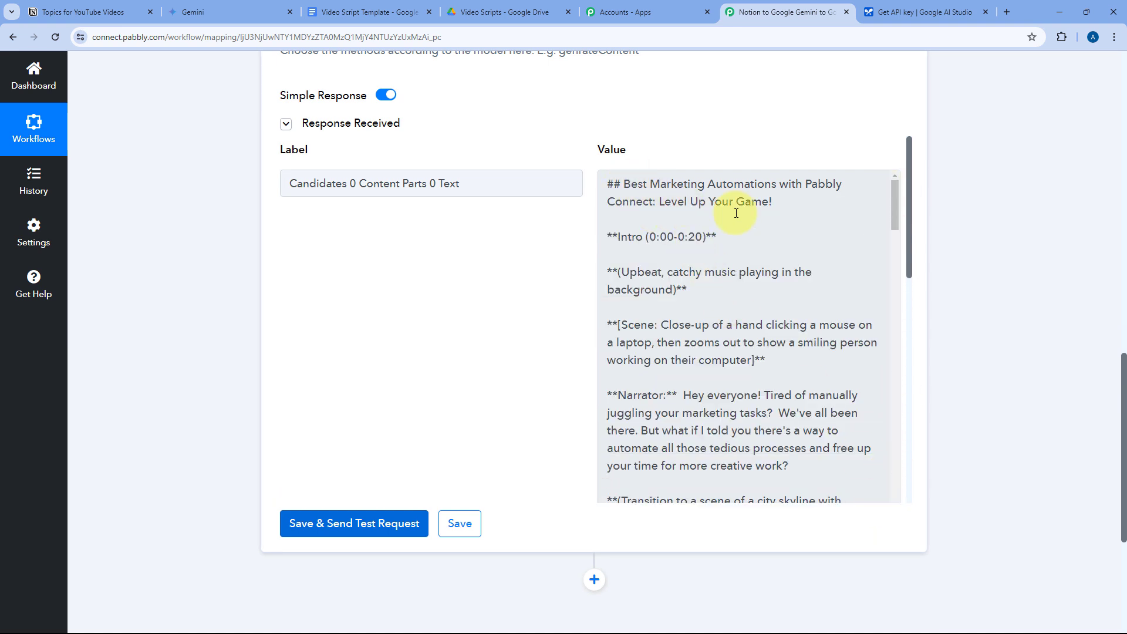
{"action": "scroll", "coordinate": [740, 218], "scroll_direction": "down", "scroll_amount": 4}
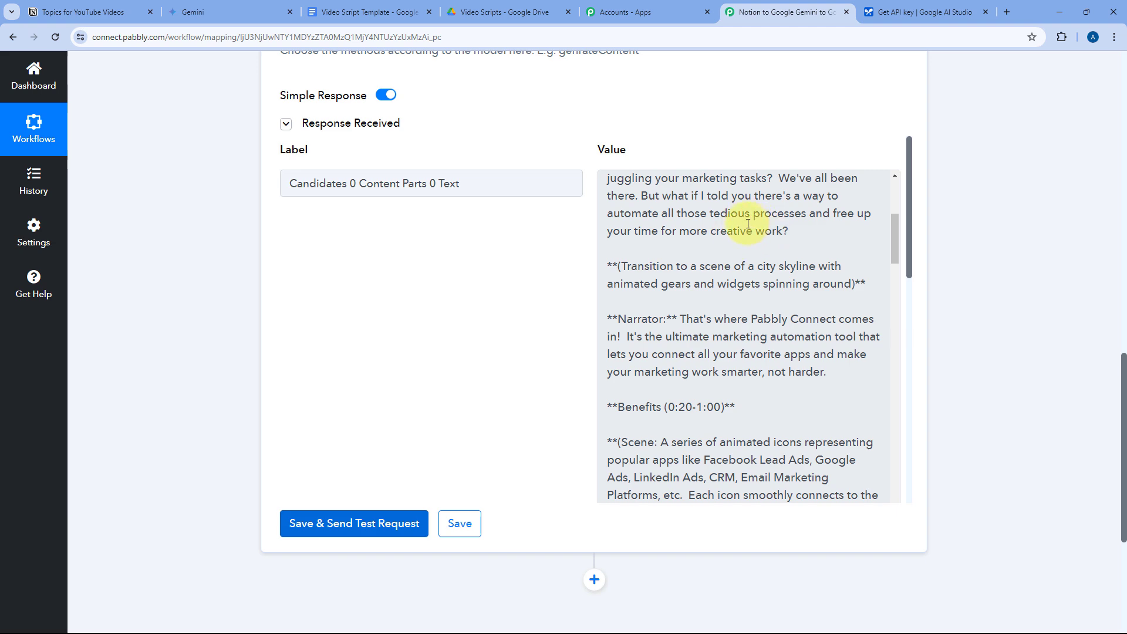
{"action": "scroll", "coordinate": [748, 224], "scroll_direction": "down", "scroll_amount": 4}
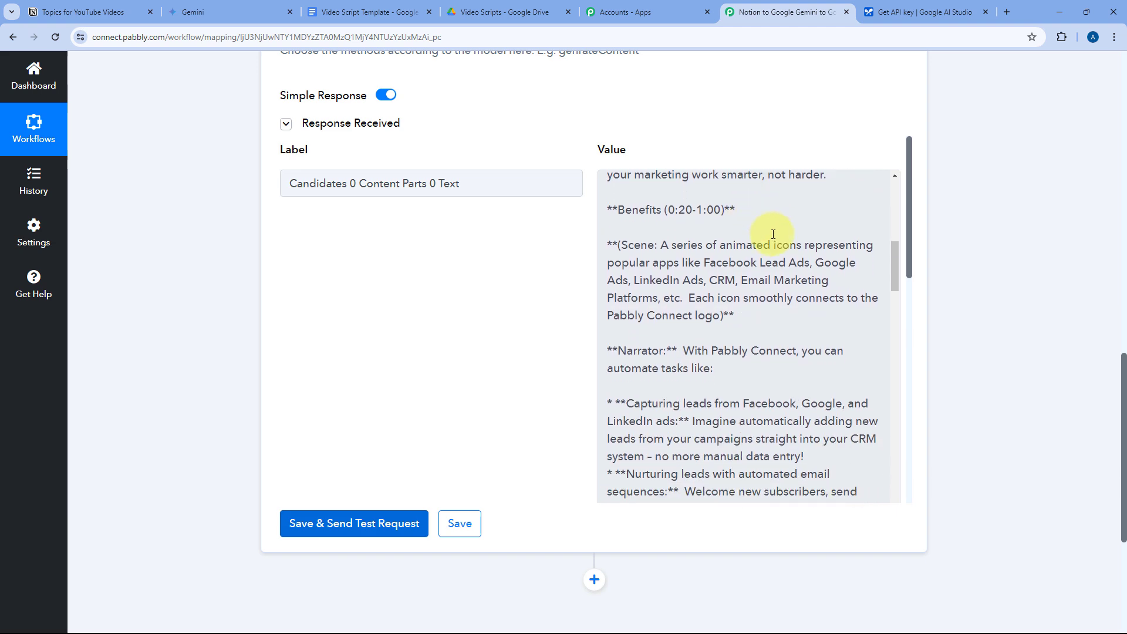
{"action": "scroll", "coordinate": [774, 235], "scroll_direction": "down", "scroll_amount": 8}
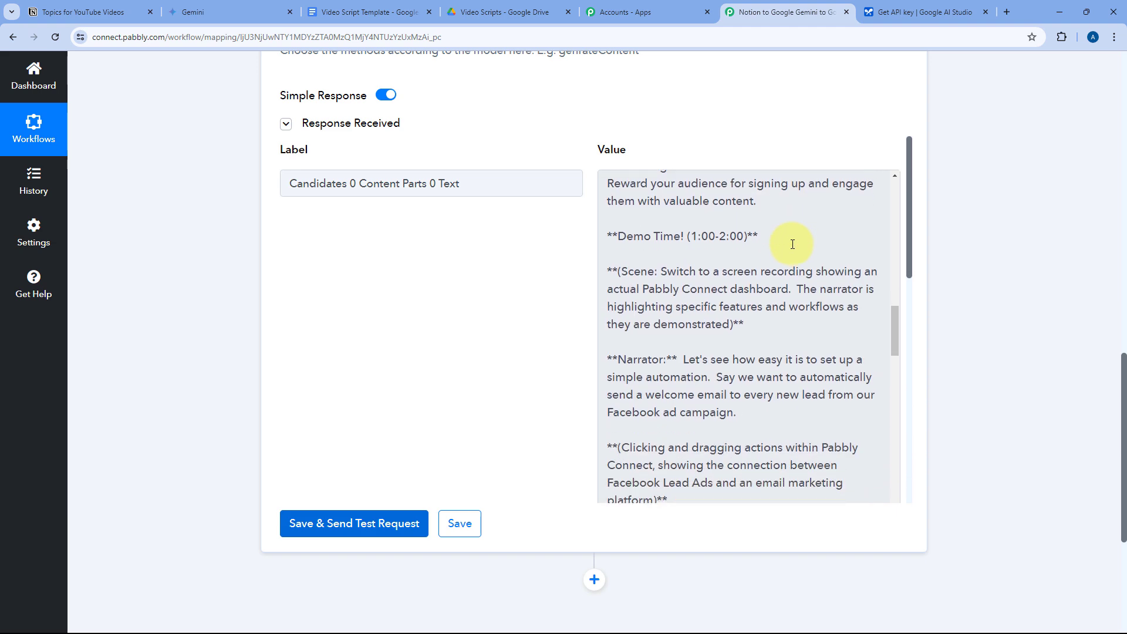
{"action": "scroll", "coordinate": [793, 244], "scroll_direction": "down", "scroll_amount": 7}
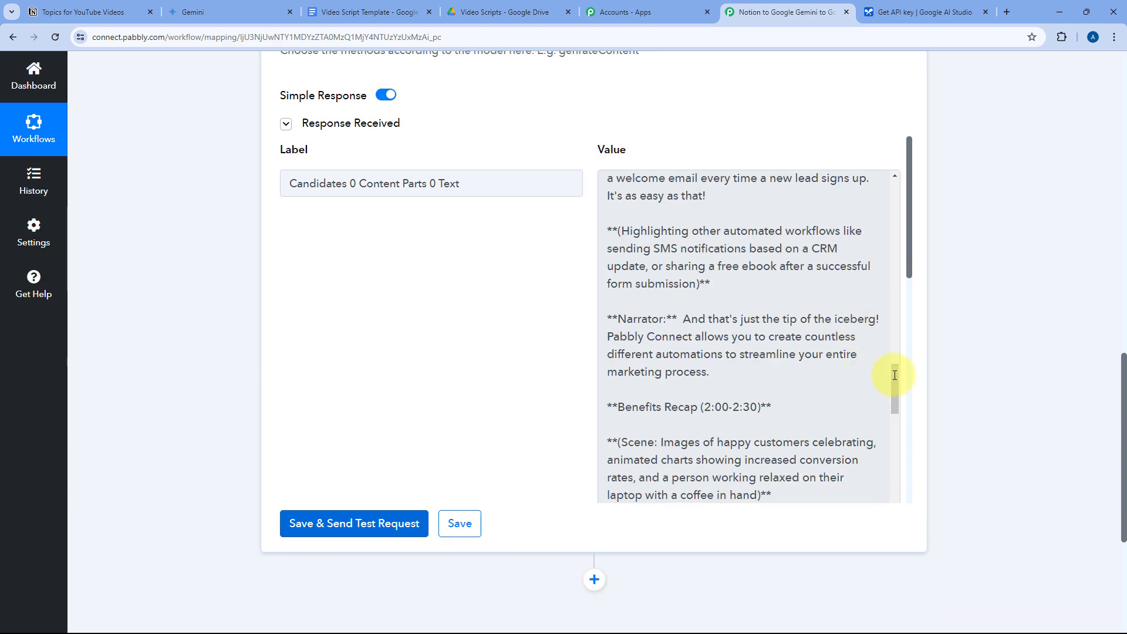
{"action": "left_click_drag", "start_coordinate": [895, 376], "coordinate": [891, 493]}
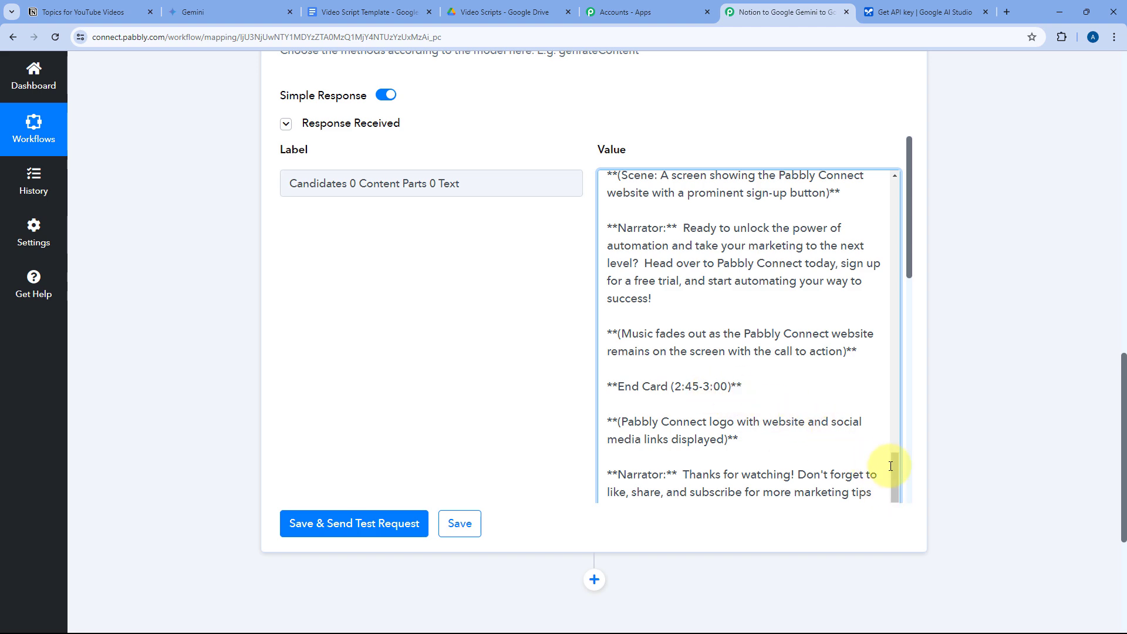
{"action": "left_click_drag", "start_coordinate": [894, 470], "coordinate": [869, 140]}
{"action": "left_click", "coordinate": [573, 139]}
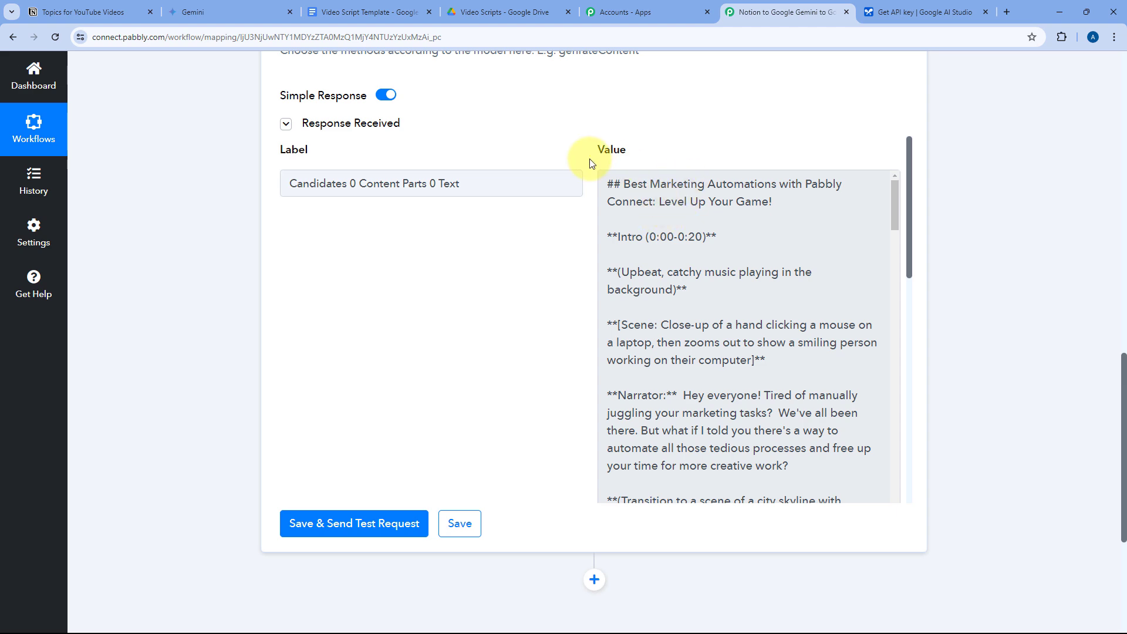
Add a Google Docs action after the Google Generative AI step with the action event Create Document from Template
{"action": "scroll", "coordinate": [194, 252], "scroll_direction": "down", "scroll_amount": 5}
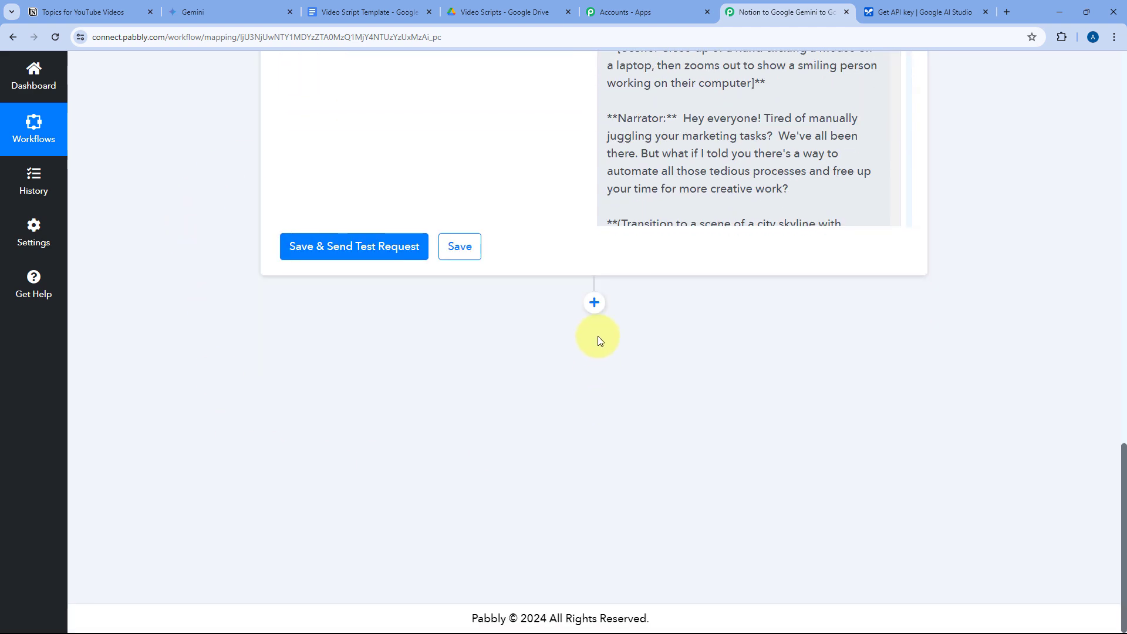
{"action": "left_click", "coordinate": [598, 315]}
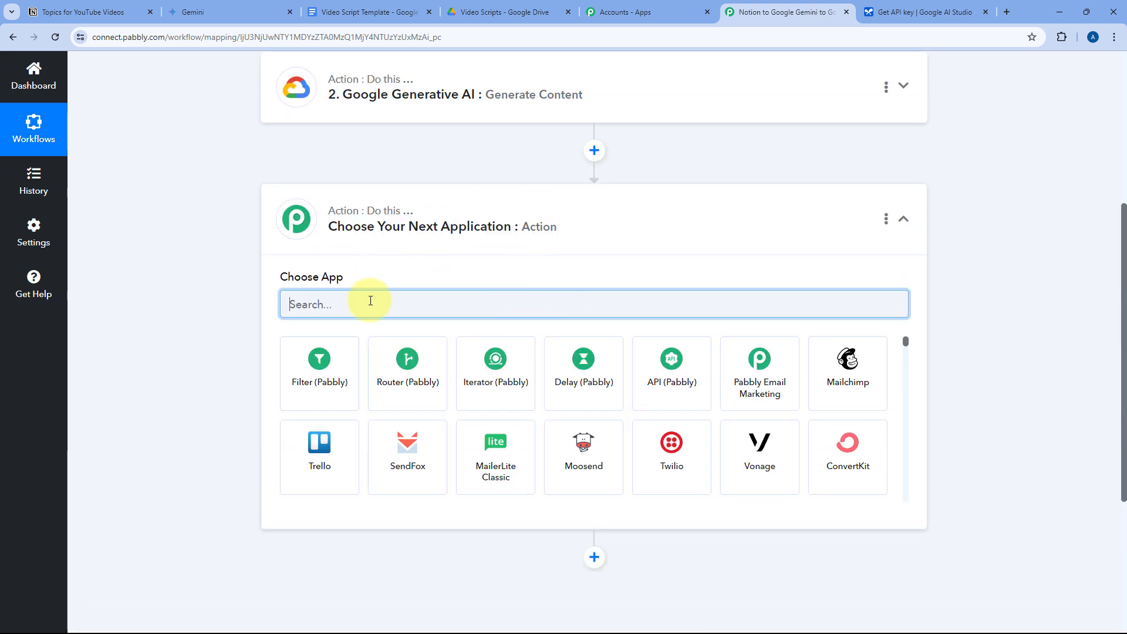
{"action": "type", "text": "Google doc"}
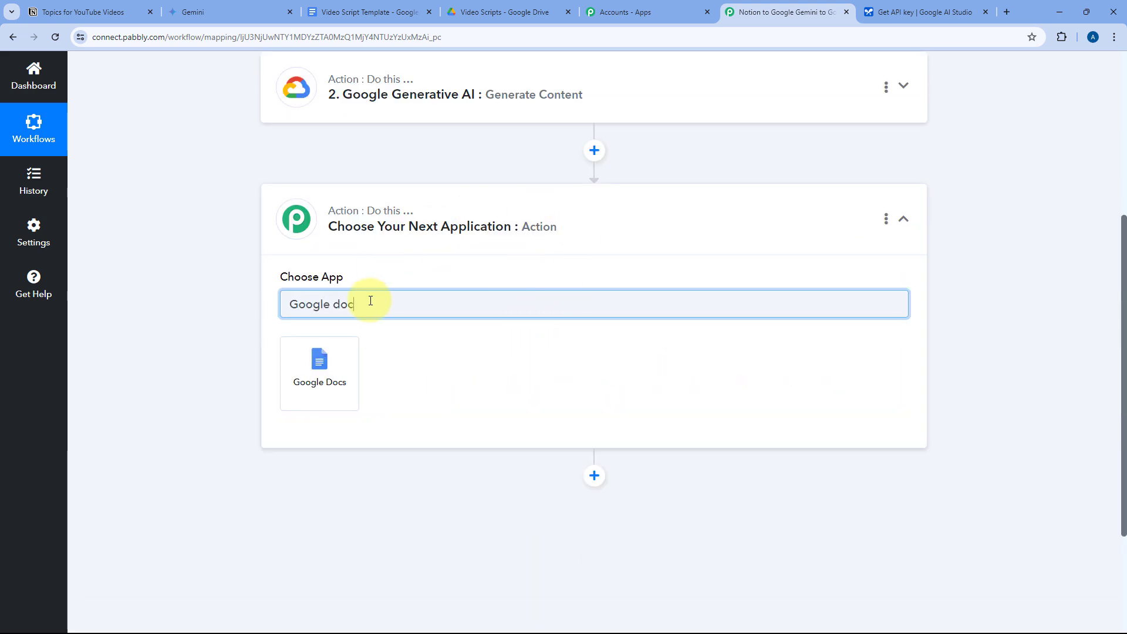
{"action": "left_click", "coordinate": [338, 370]}
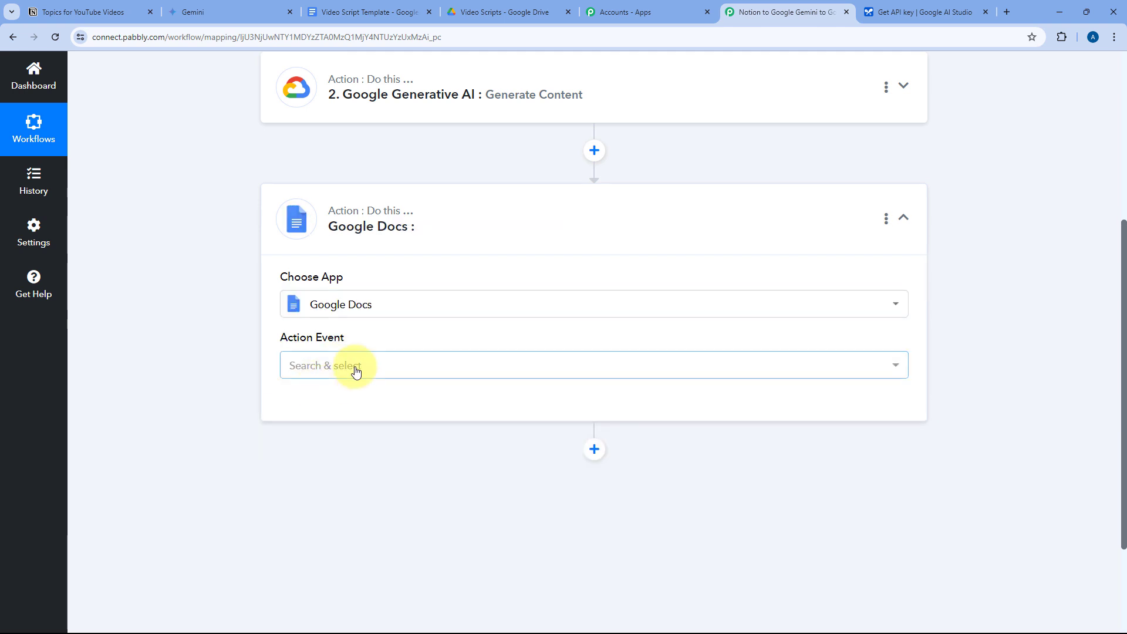
{"action": "left_click", "coordinate": [340, 368]}
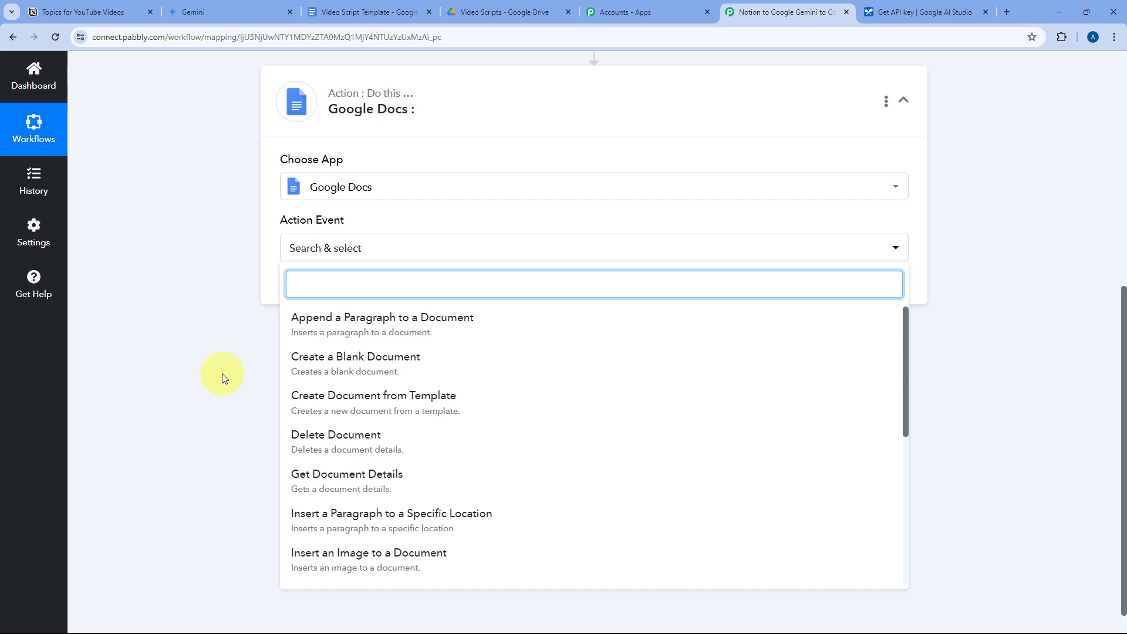
{"action": "scroll", "coordinate": [227, 369], "scroll_direction": "down", "scroll_amount": 1}
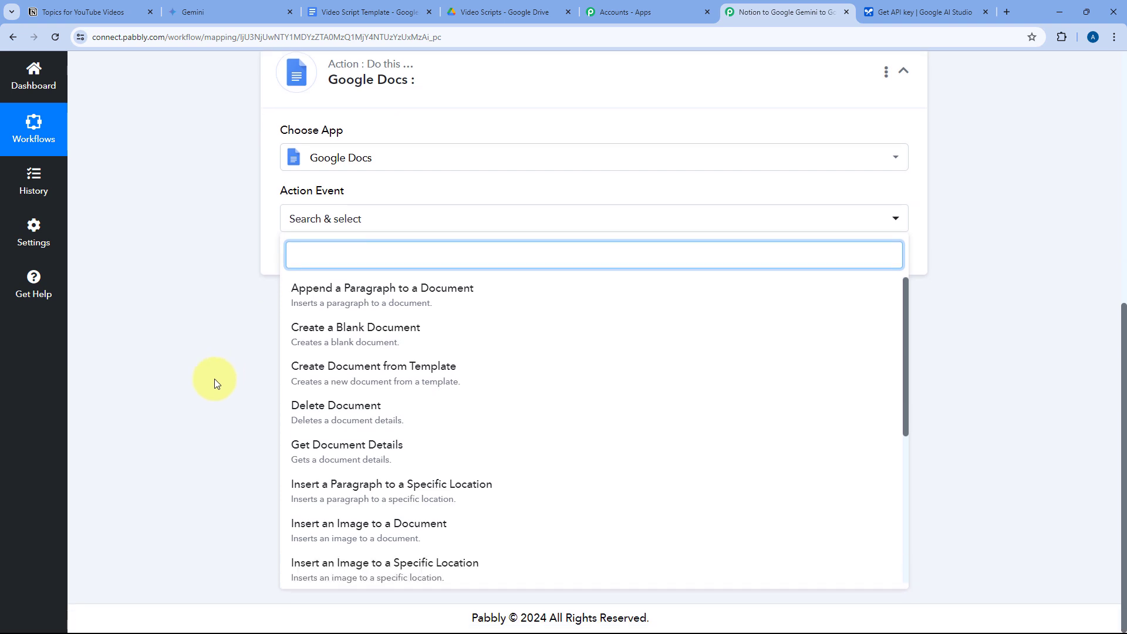
{"action": "left_click", "coordinate": [369, 378]}
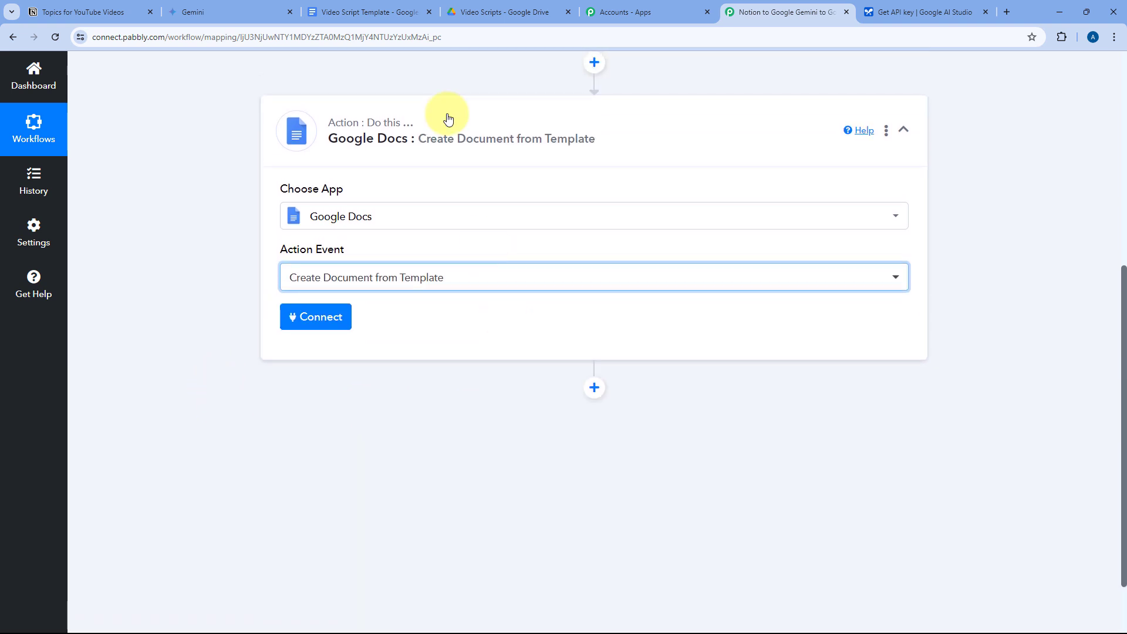
Switch to the Video Script Template in Google Docs and examine its Topic, Description and Script headings with their placeholders
{"action": "left_click", "coordinate": [384, 13]}
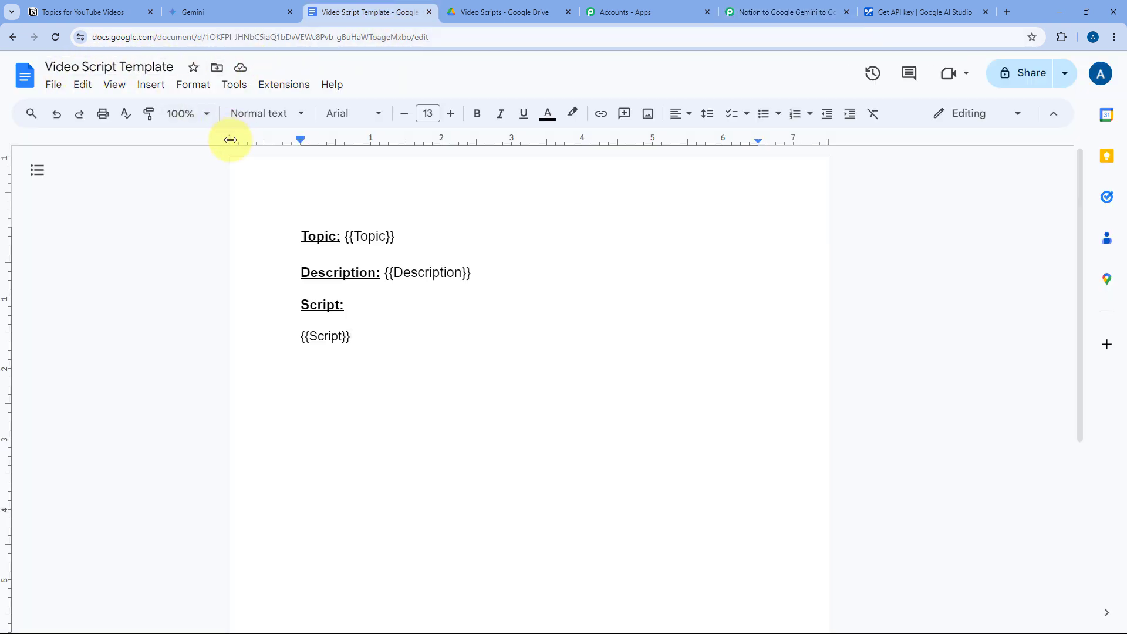
{"action": "left_click_drag", "start_coordinate": [295, 237], "coordinate": [348, 234]}
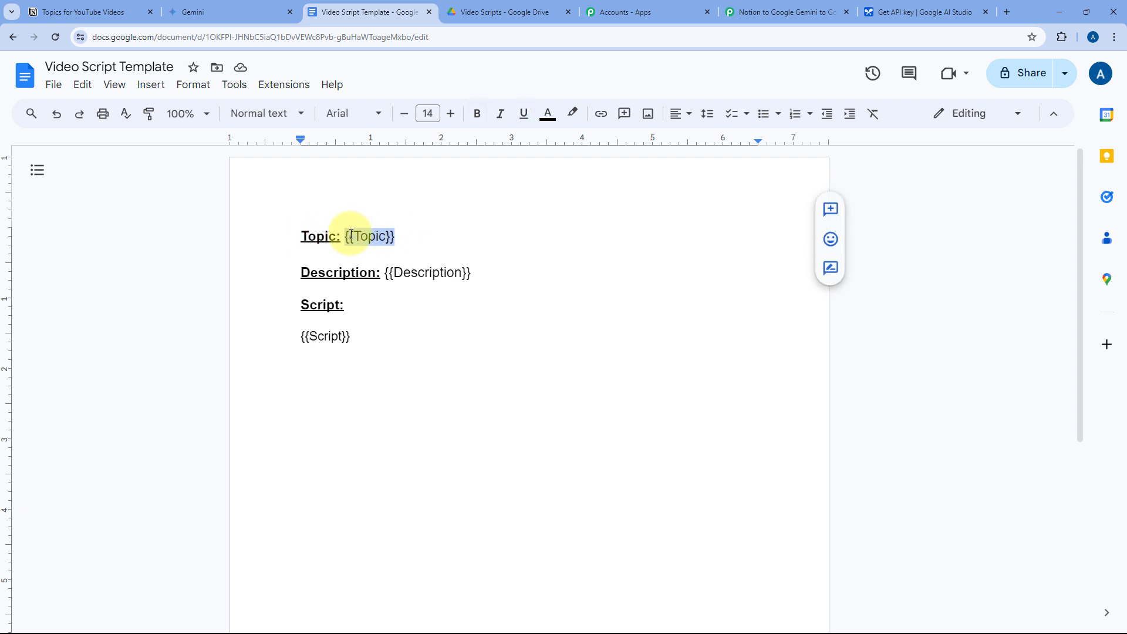
{"action": "left_click", "coordinate": [372, 236]}
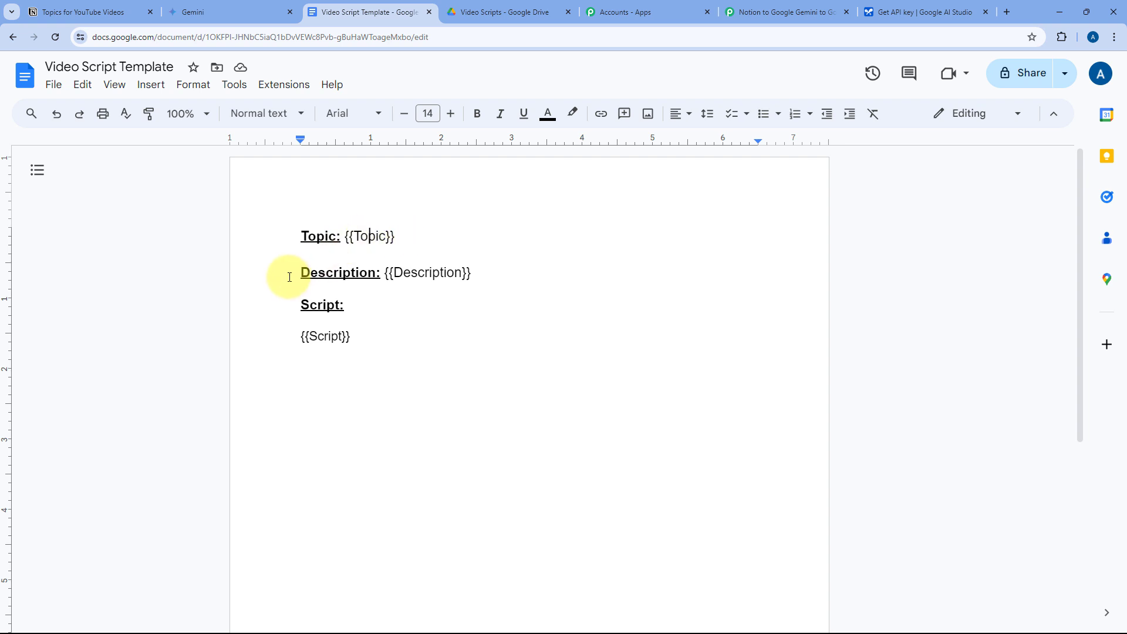
{"action": "left_click_drag", "start_coordinate": [290, 273], "coordinate": [382, 272]}
{"action": "left_click", "coordinate": [491, 273]}
{"action": "left_click_drag", "start_coordinate": [490, 273], "coordinate": [388, 268]}
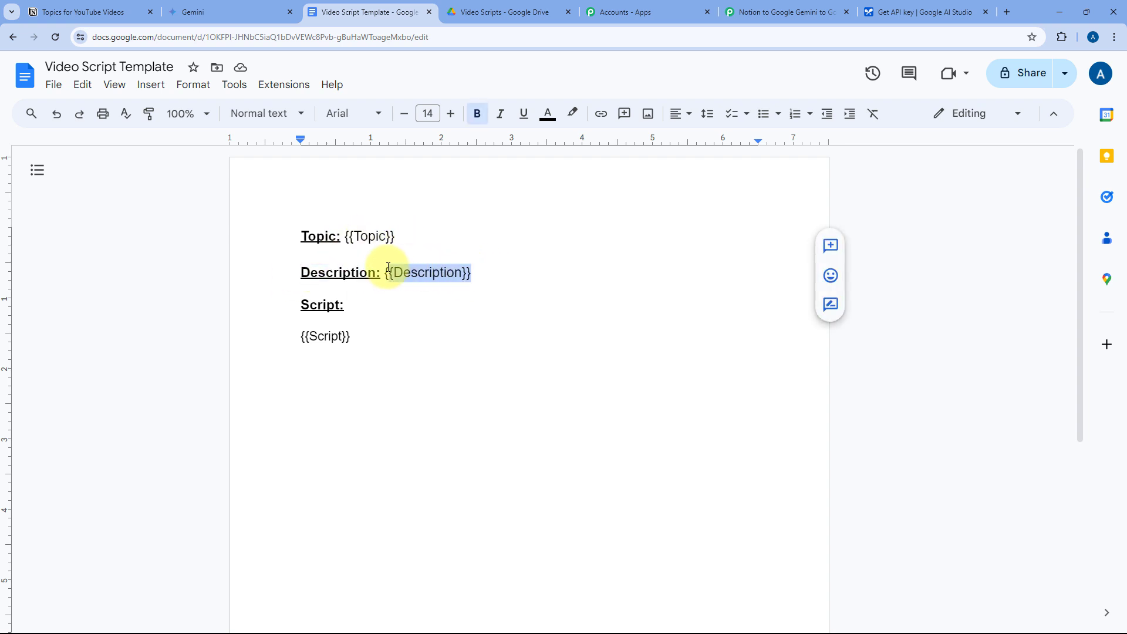
{"action": "left_click_drag", "start_coordinate": [301, 304], "coordinate": [372, 322]}
{"action": "left_click_drag", "start_coordinate": [301, 336], "coordinate": [388, 330]}
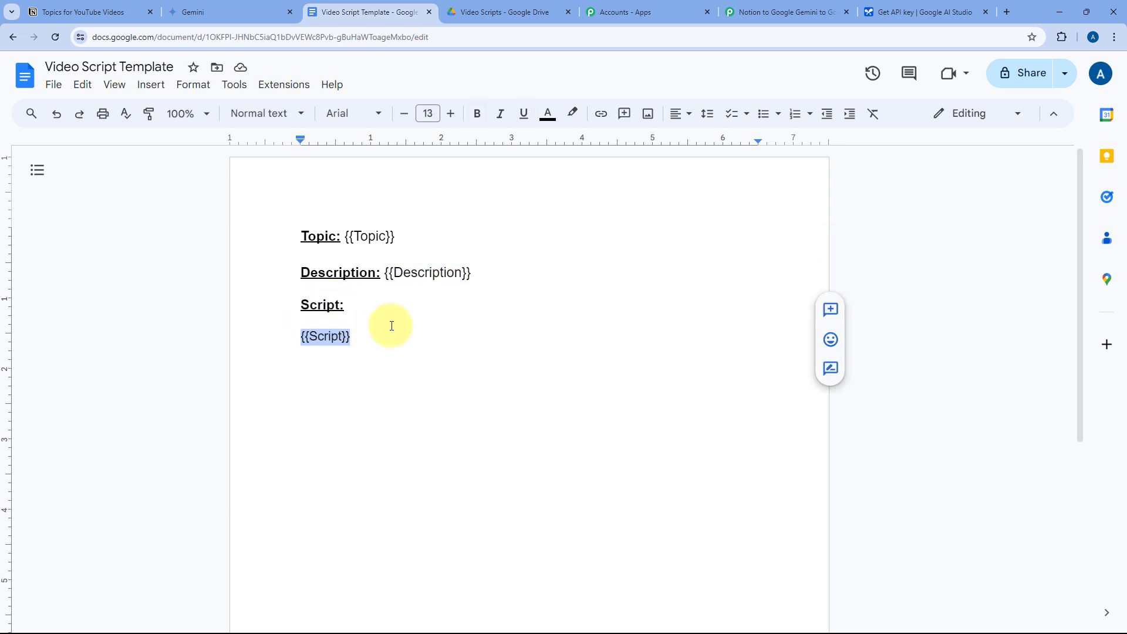
{"action": "left_click", "coordinate": [391, 326]}
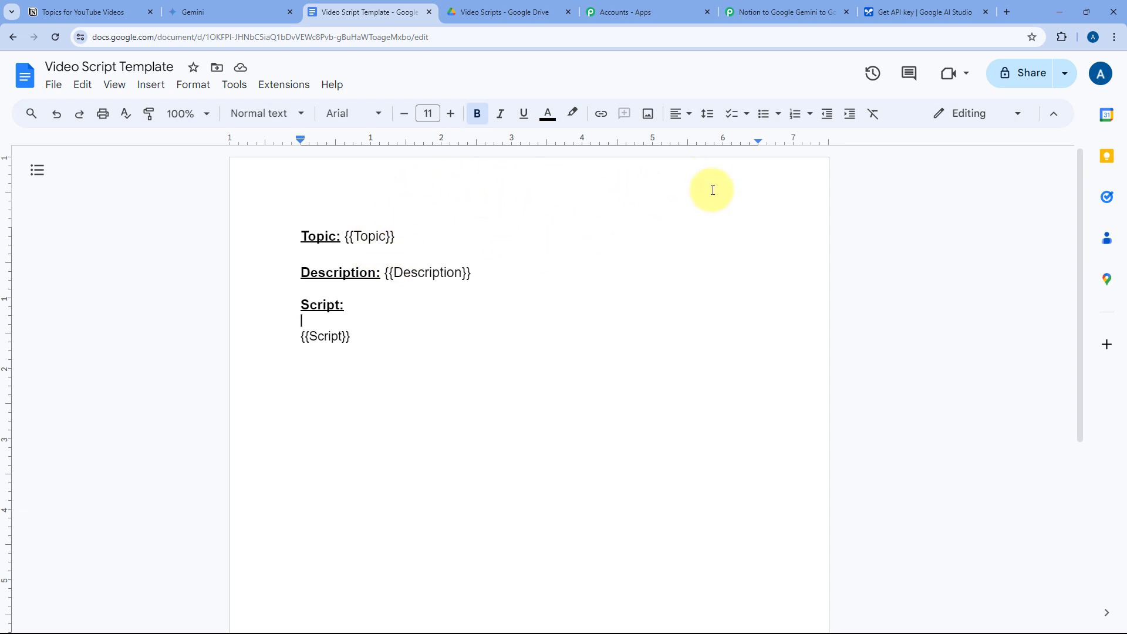
Check the double-brace syntax of the template's three placeholders and look at the Video Scripts folder in Google Drive
{"action": "left_click_drag", "start_coordinate": [407, 232], "coordinate": [352, 236]}
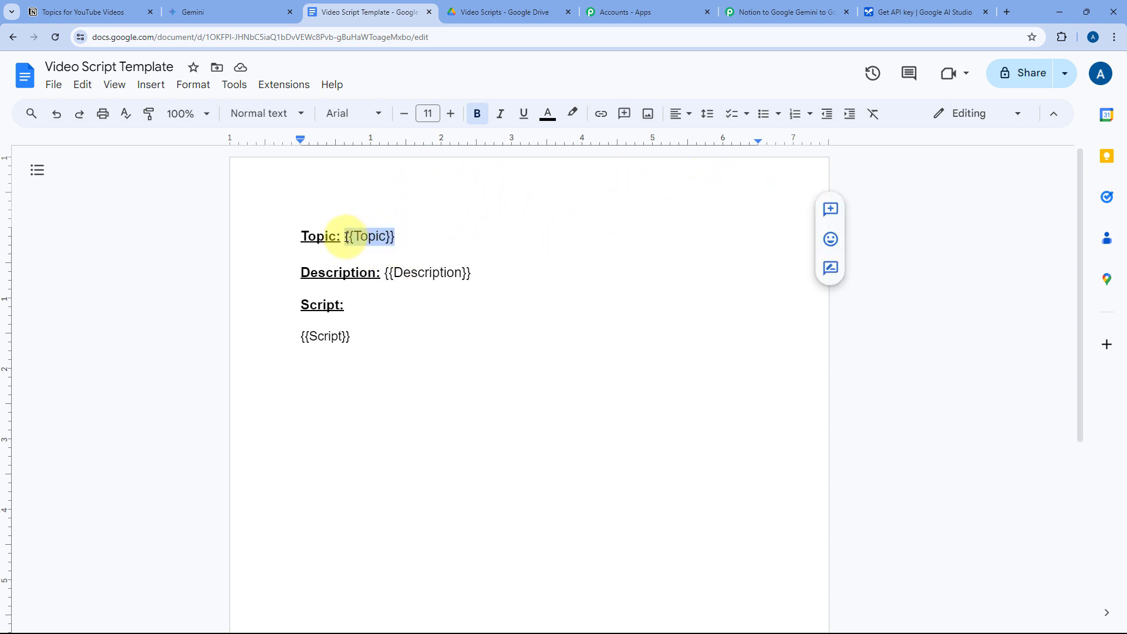
{"action": "left_click_drag", "start_coordinate": [471, 273], "coordinate": [382, 273]}
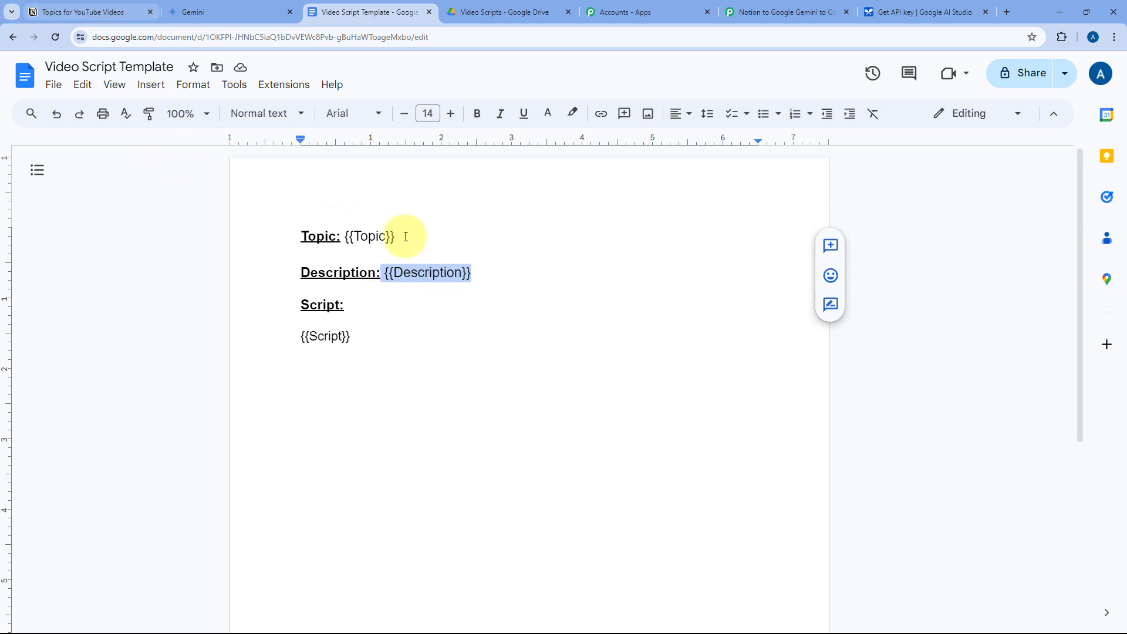
{"action": "left_click_drag", "start_coordinate": [362, 335], "coordinate": [282, 327]}
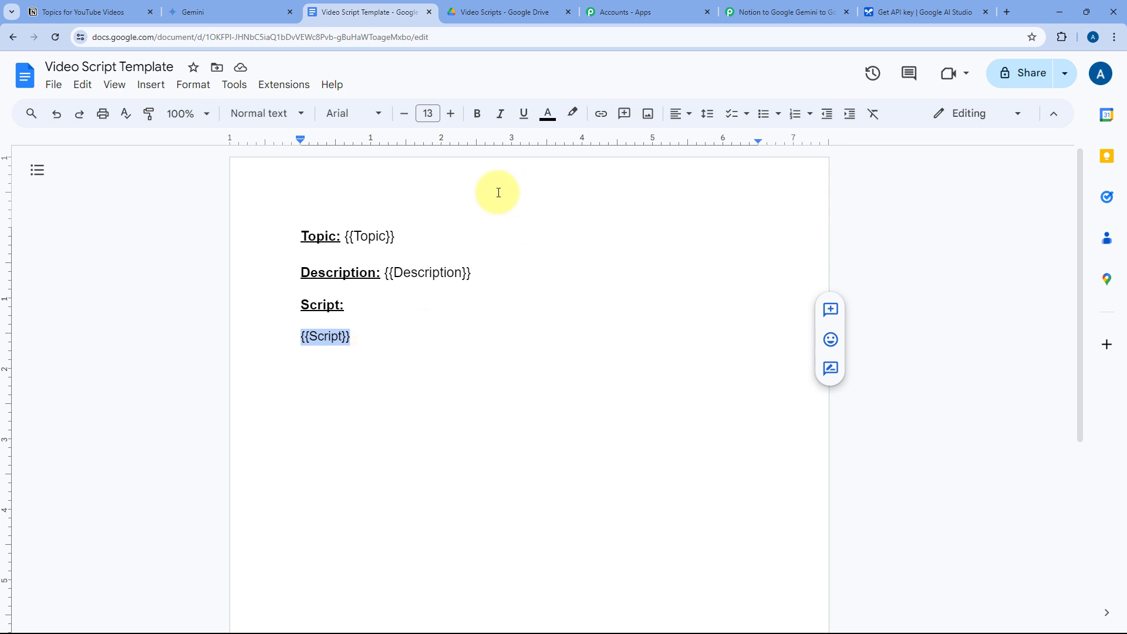
{"action": "left_click", "coordinate": [523, 12]}
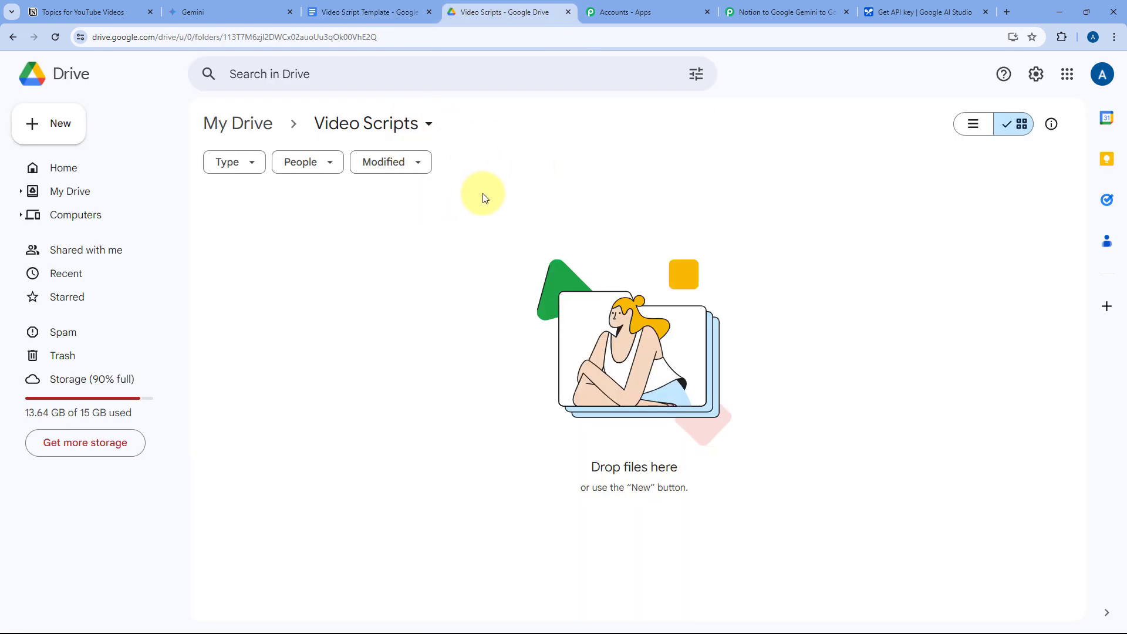
{"action": "left_click", "coordinate": [399, 8]}
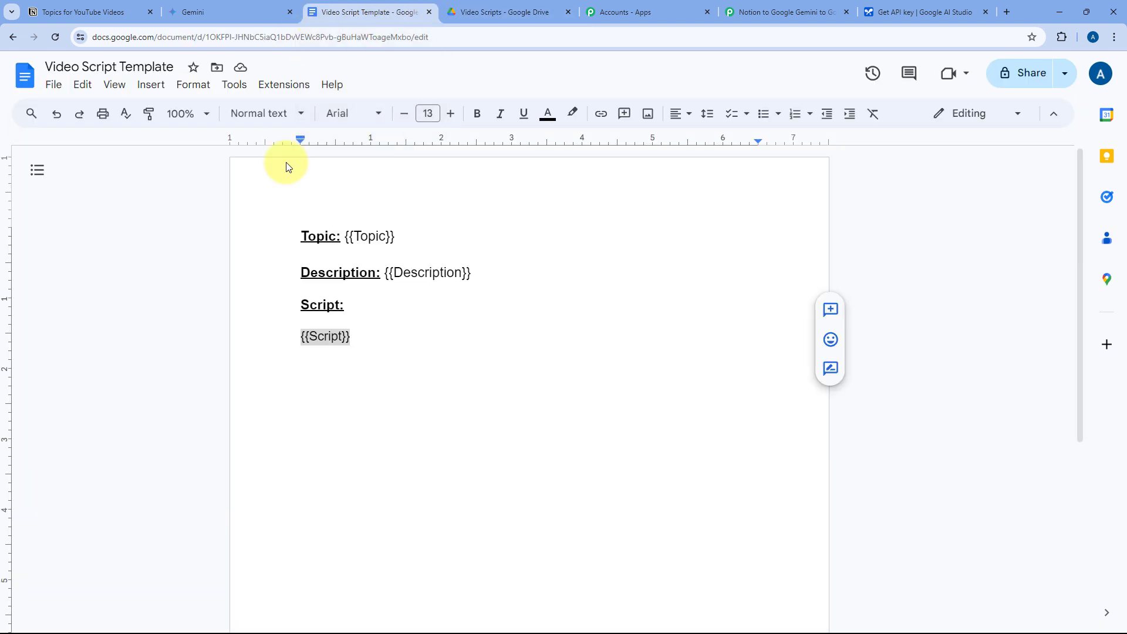
{"action": "left_click", "coordinate": [413, 227]}
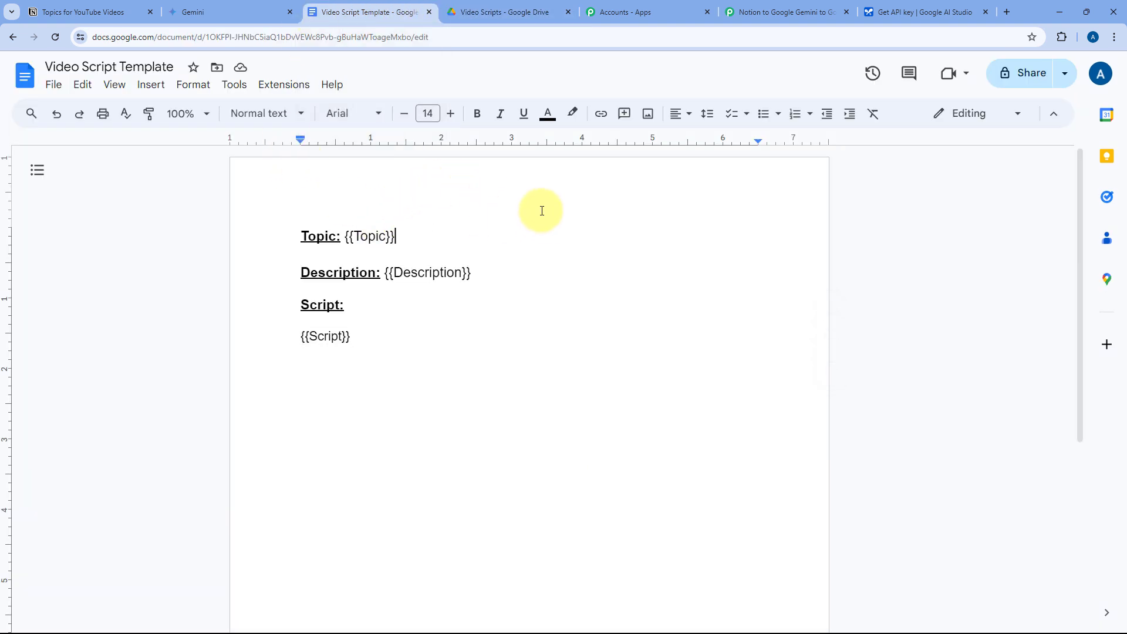
Connect the Google Docs action in Pabbly Connect through a new connection, signing in with Google and granting the requested access
{"action": "left_click", "coordinate": [815, 10]}
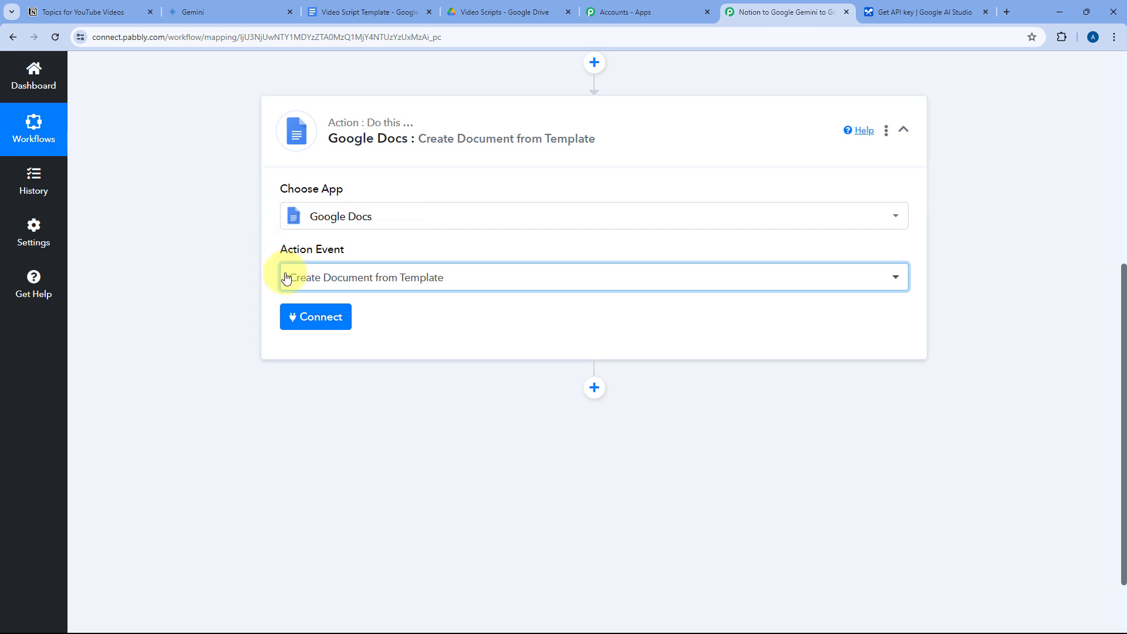
{"action": "left_click", "coordinate": [438, 307]}
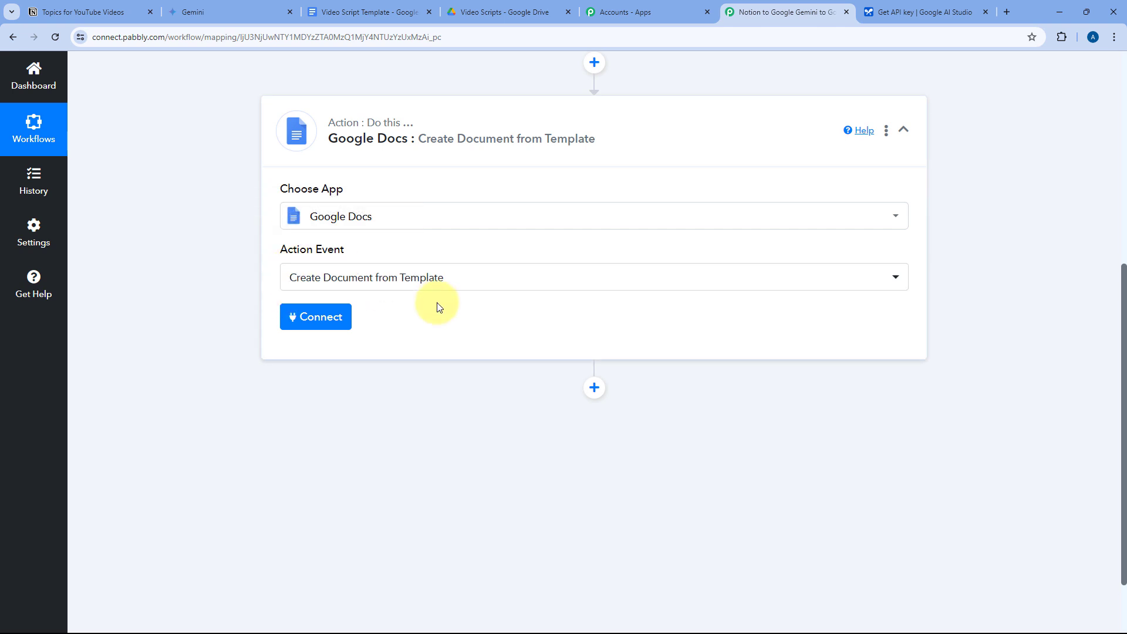
{"action": "left_click", "coordinate": [323, 316]}
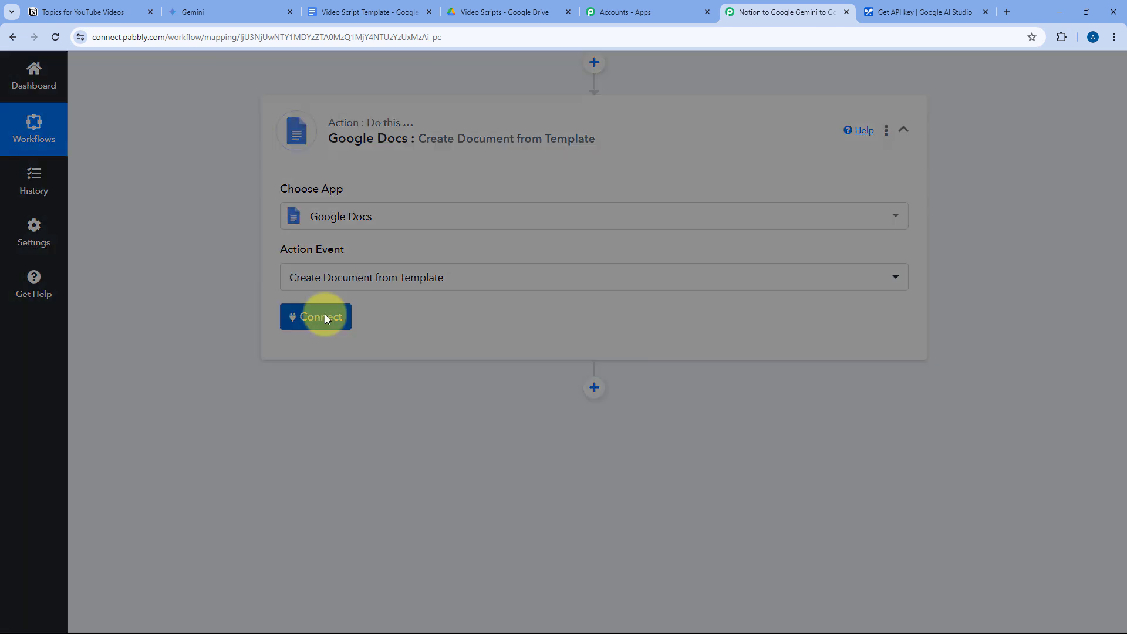
{"action": "left_click", "coordinate": [521, 201]}
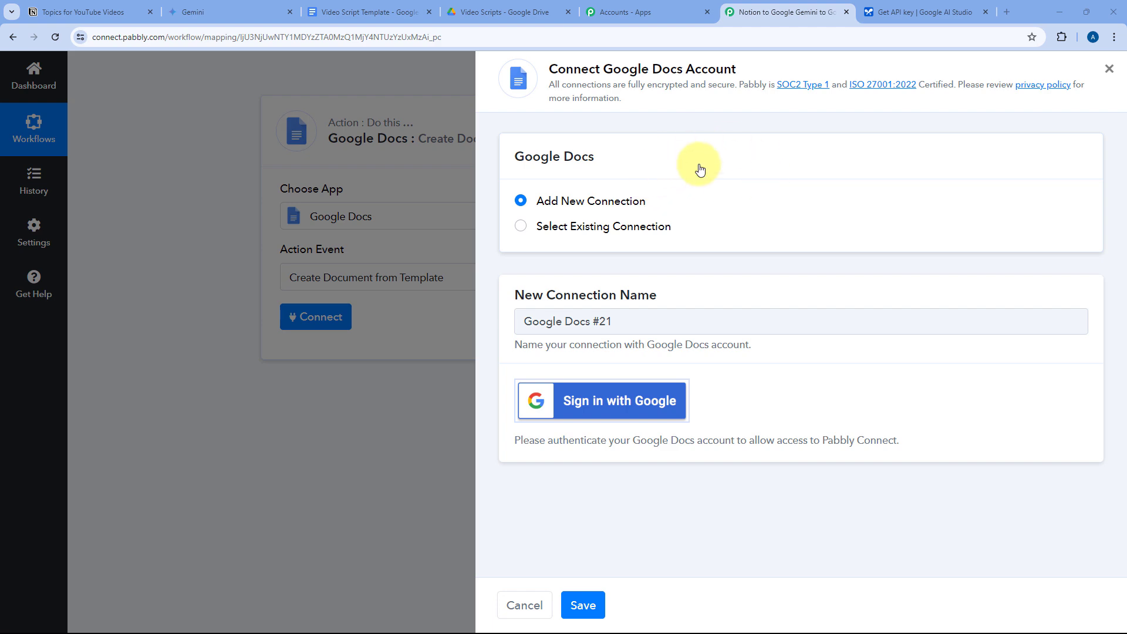
{"action": "left_click", "coordinate": [624, 404]}
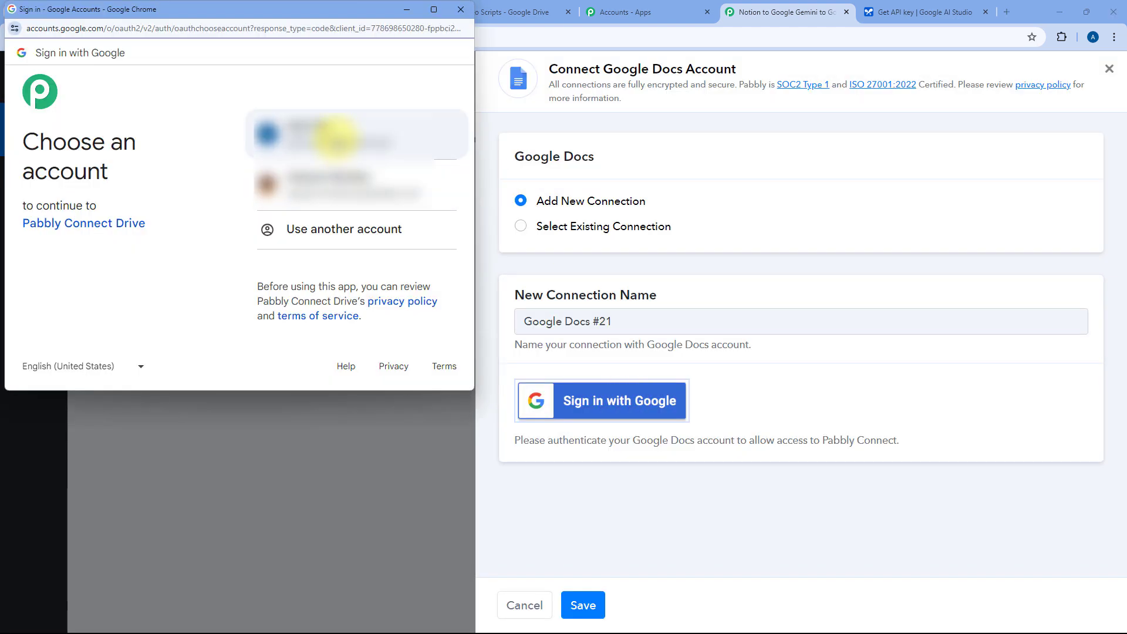
{"action": "scroll", "coordinate": [264, 196], "scroll_direction": "down", "scroll_amount": 2}
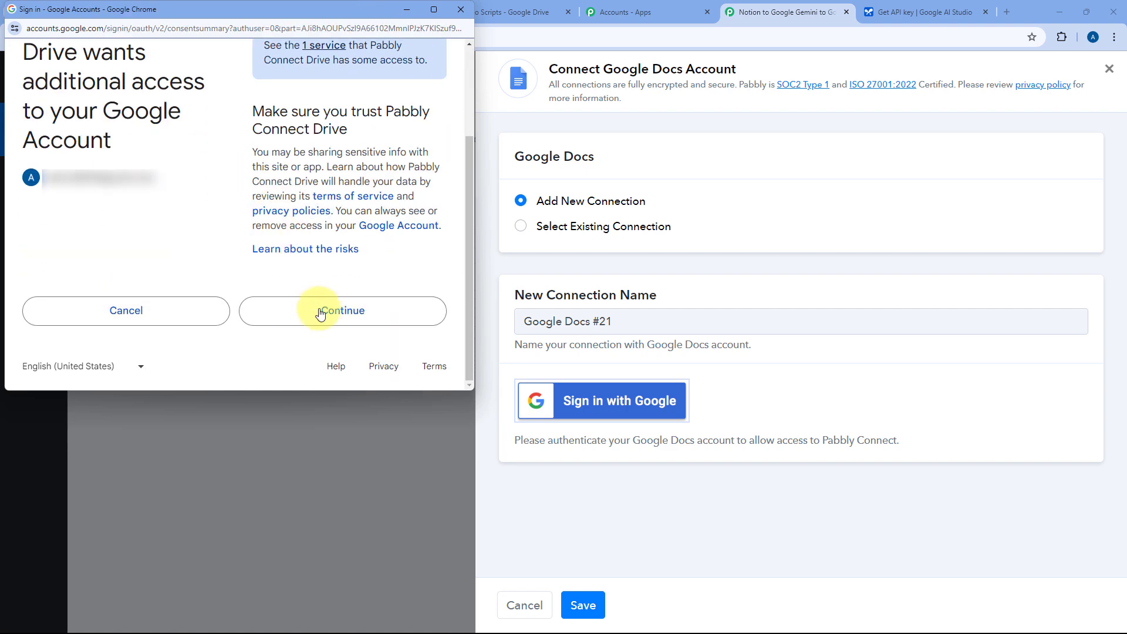
{"action": "left_click", "coordinate": [339, 317]}
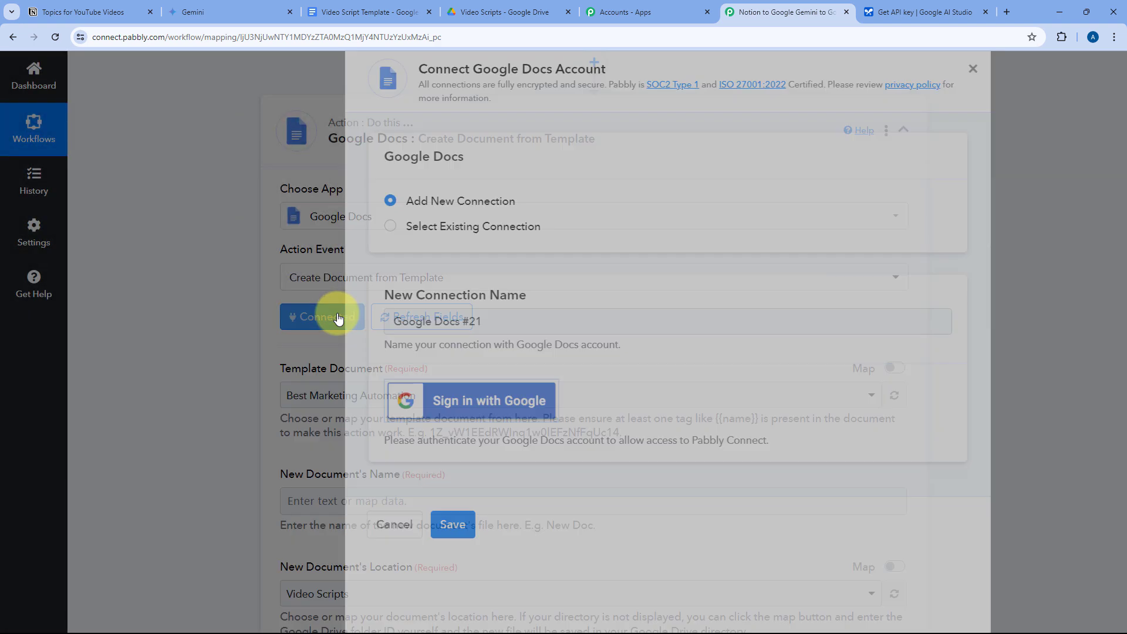
Check the placeholders in the Google Docs template and set the action's Template Document to Video Script Template
{"action": "scroll", "coordinate": [285, 330], "scroll_direction": "up", "scroll_amount": 2}
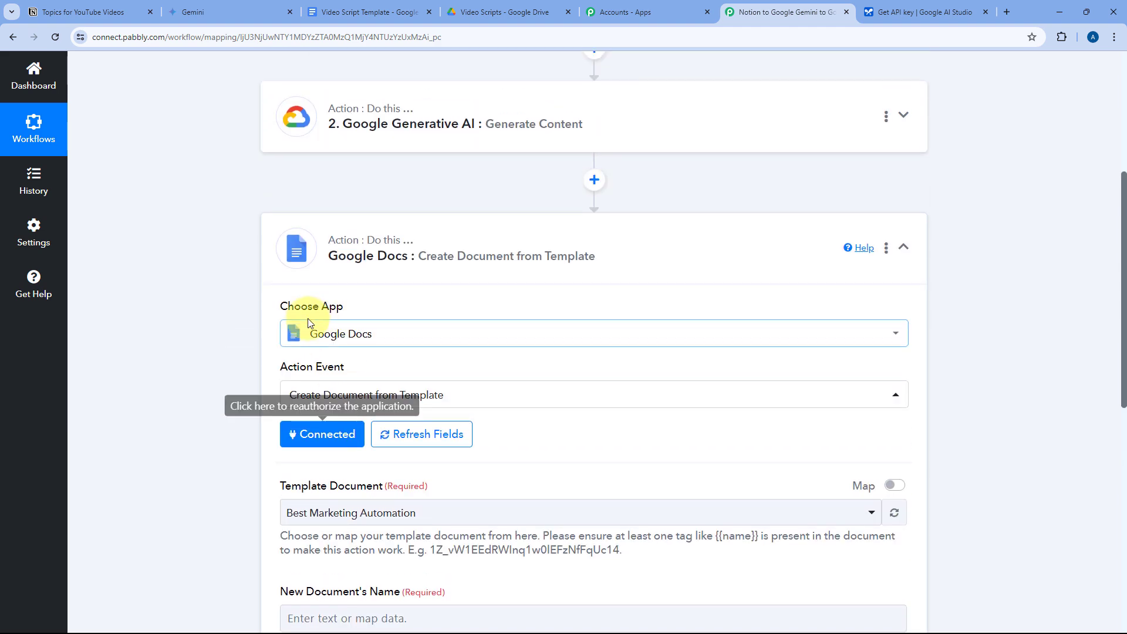
{"action": "scroll", "coordinate": [253, 327], "scroll_direction": "down", "scroll_amount": 4}
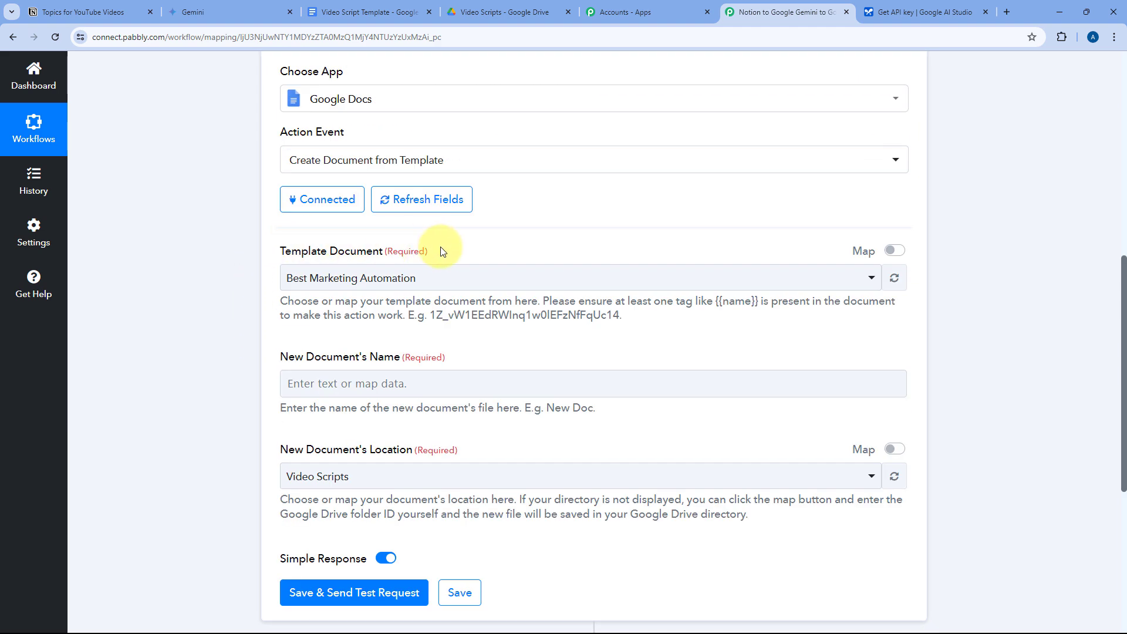
{"action": "left_click", "coordinate": [414, 278]}
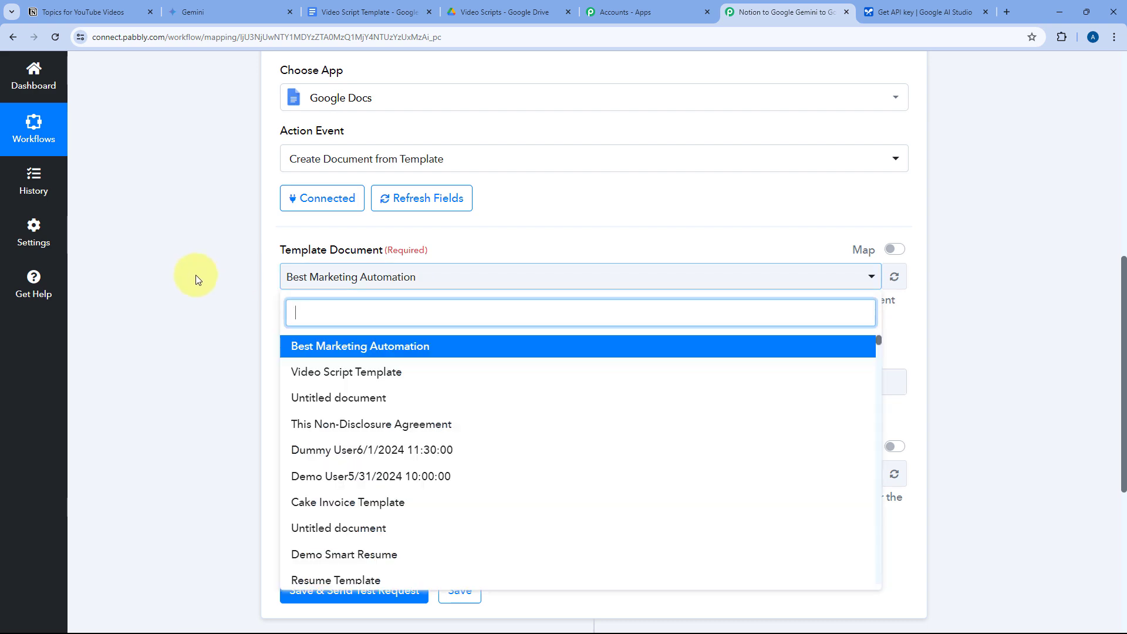
{"action": "scroll", "coordinate": [202, 272], "scroll_direction": "down", "scroll_amount": 3}
{"action": "scroll", "coordinate": [399, 247], "scroll_direction": "down", "scroll_amount": 8}
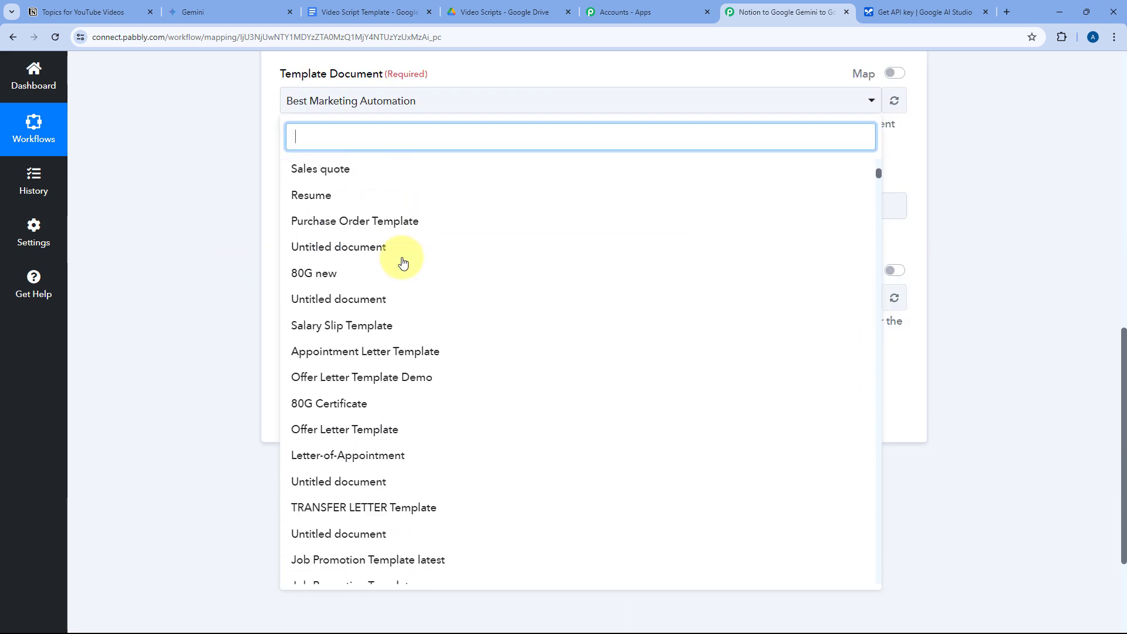
{"action": "scroll", "coordinate": [403, 263], "scroll_direction": "up", "scroll_amount": 10}
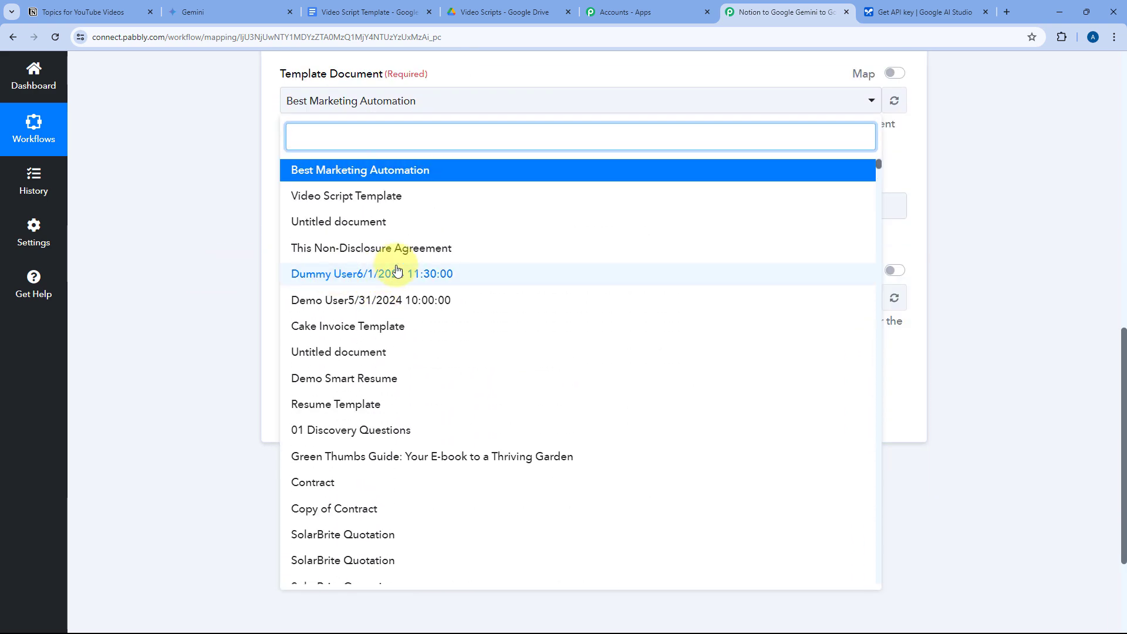
{"action": "scroll", "coordinate": [248, 252], "scroll_direction": "up", "scroll_amount": 3}
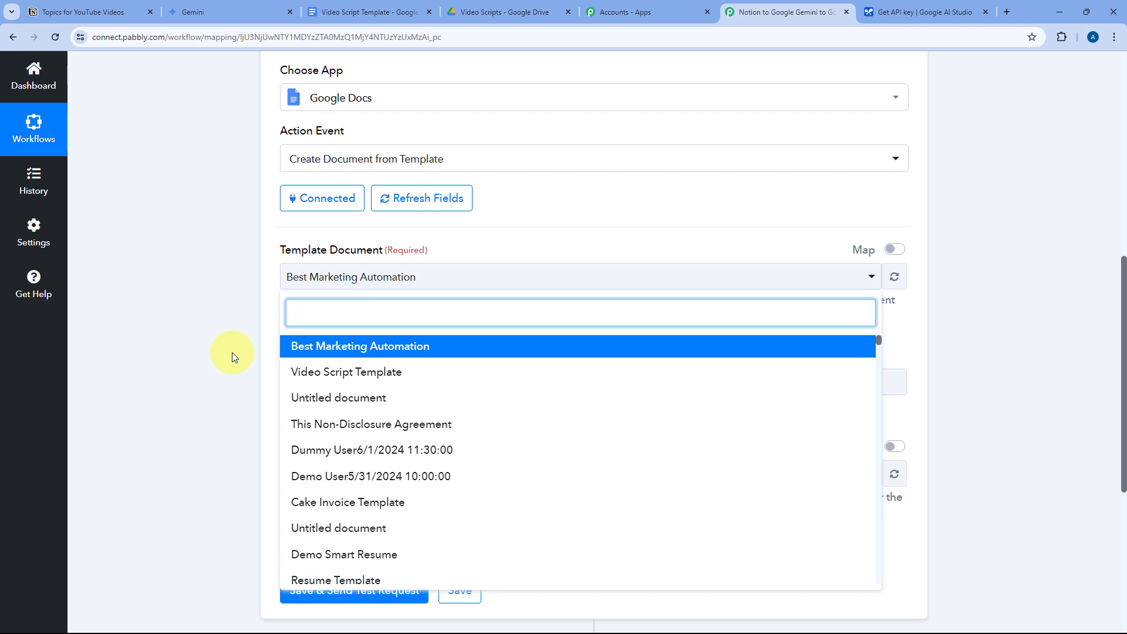
{"action": "left_click", "coordinate": [330, 5]}
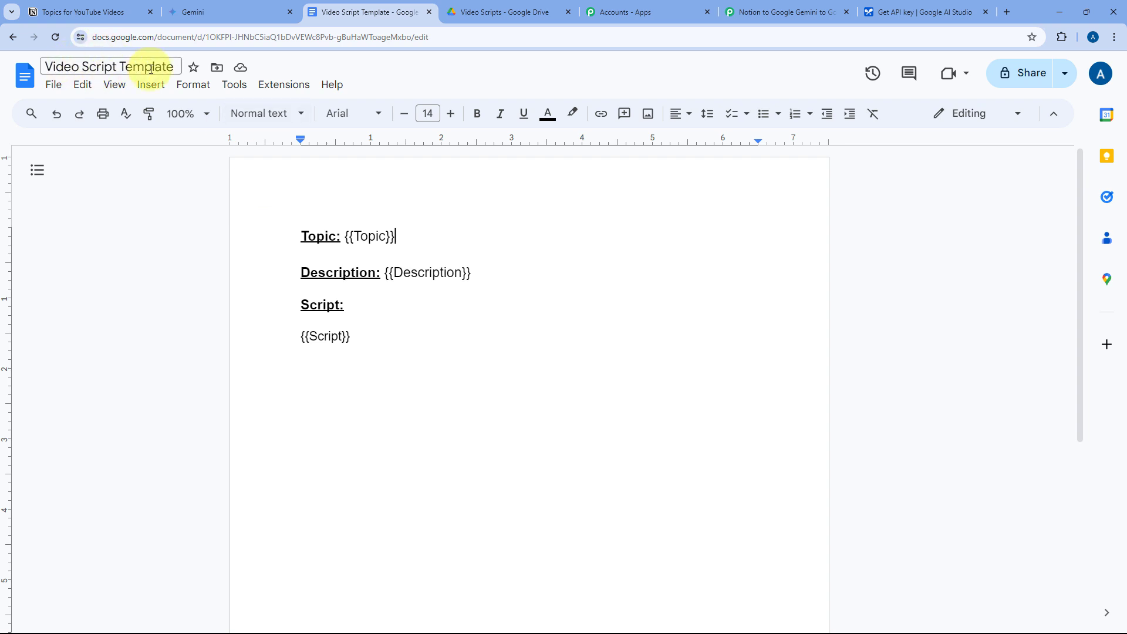
{"action": "left_click_drag", "start_coordinate": [418, 231], "coordinate": [341, 236]}
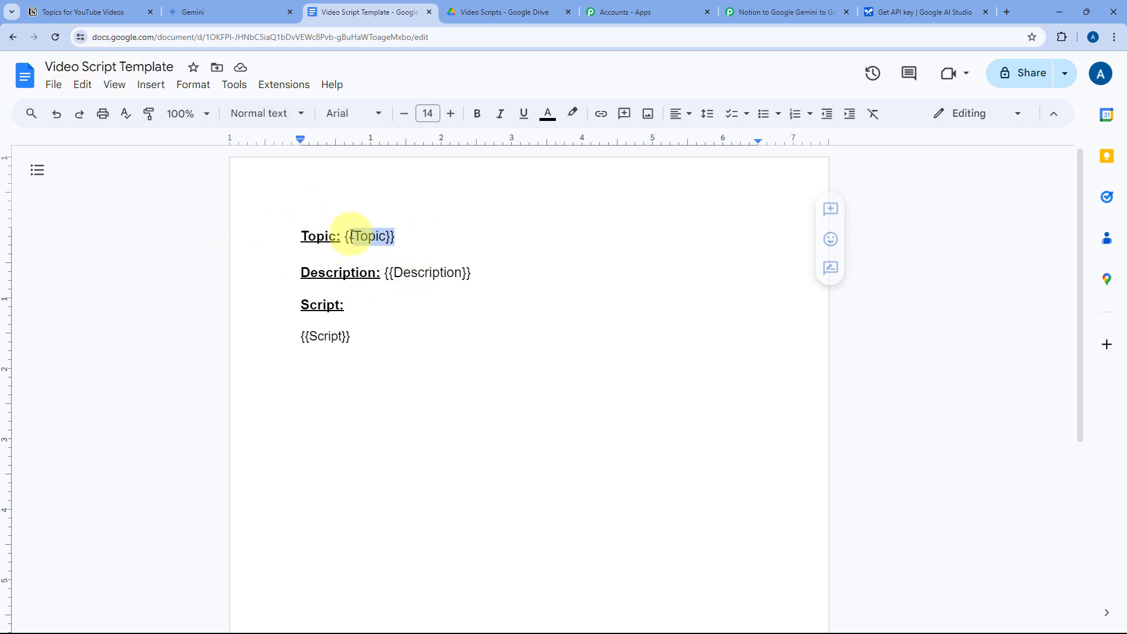
{"action": "left_click_drag", "start_coordinate": [473, 273], "coordinate": [384, 273]}
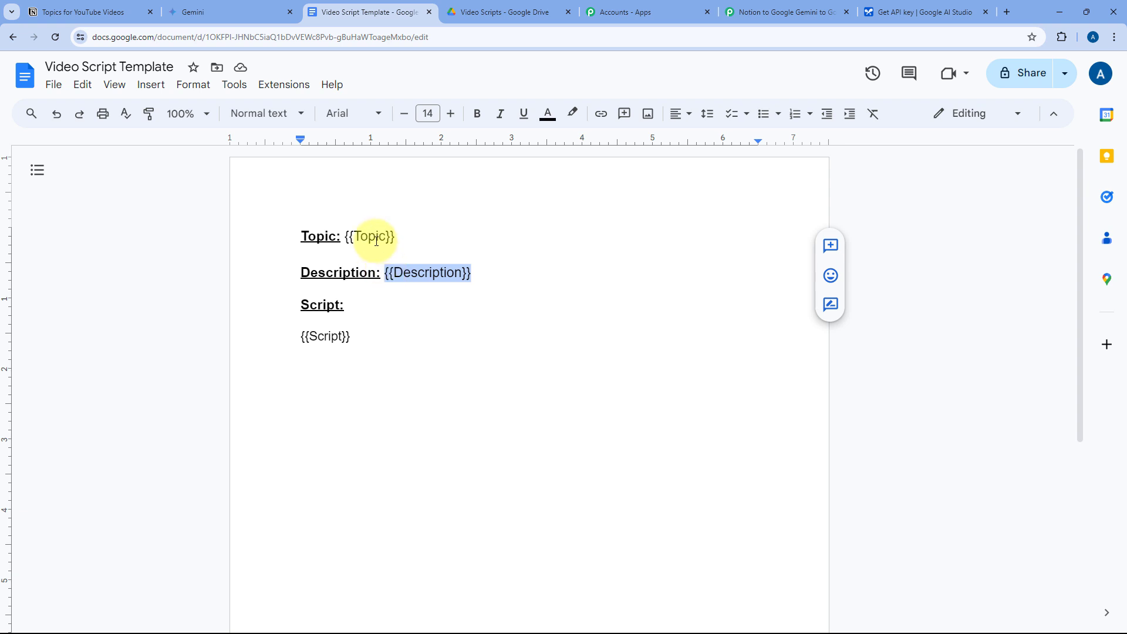
{"action": "left_click_drag", "start_coordinate": [354, 336], "coordinate": [292, 336]}
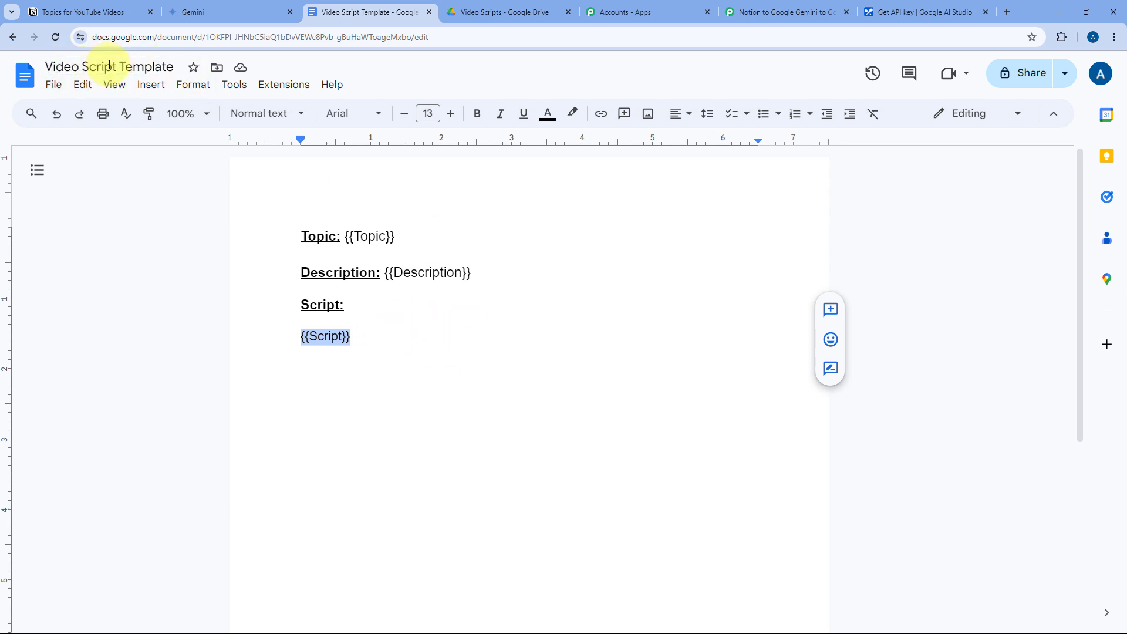
{"action": "left_click", "coordinate": [737, 12]}
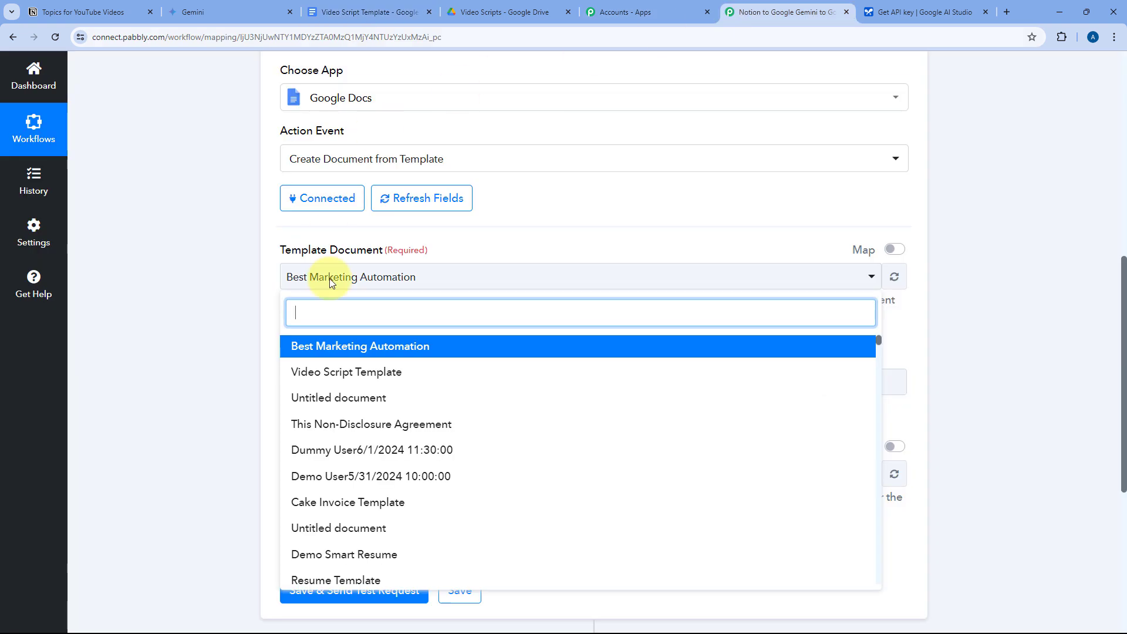
{"action": "left_click", "coordinate": [310, 372]}
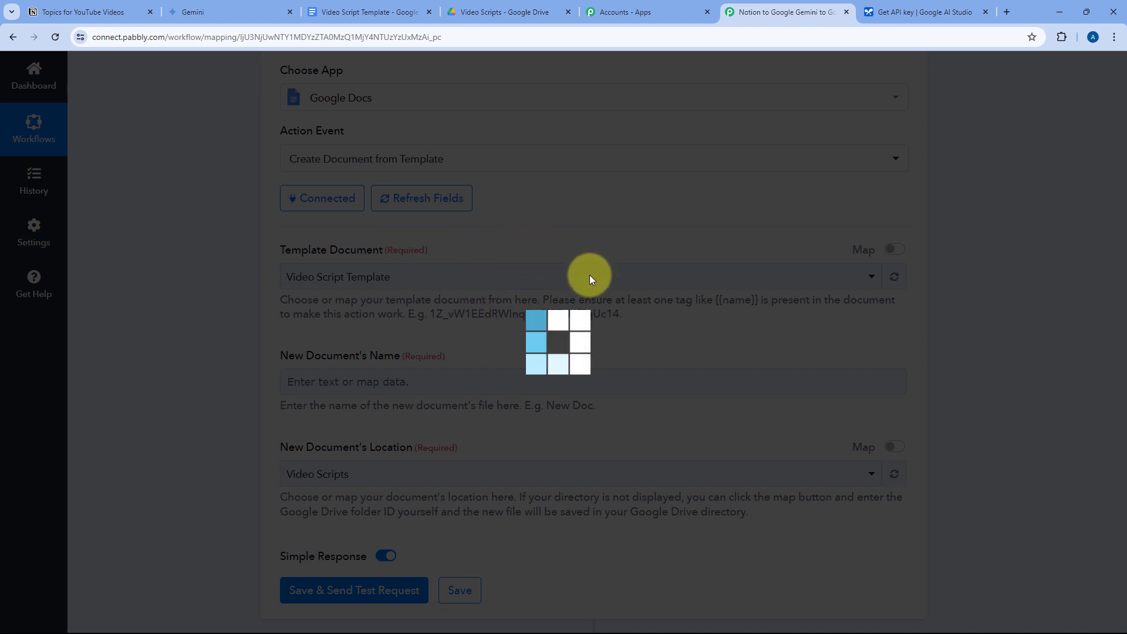
Check the topic in the Notion table and map New Document's Name to Notion's Properties Topic Title 0 Text Content
{"action": "scroll", "coordinate": [389, 355], "scroll_direction": "down", "scroll_amount": 2}
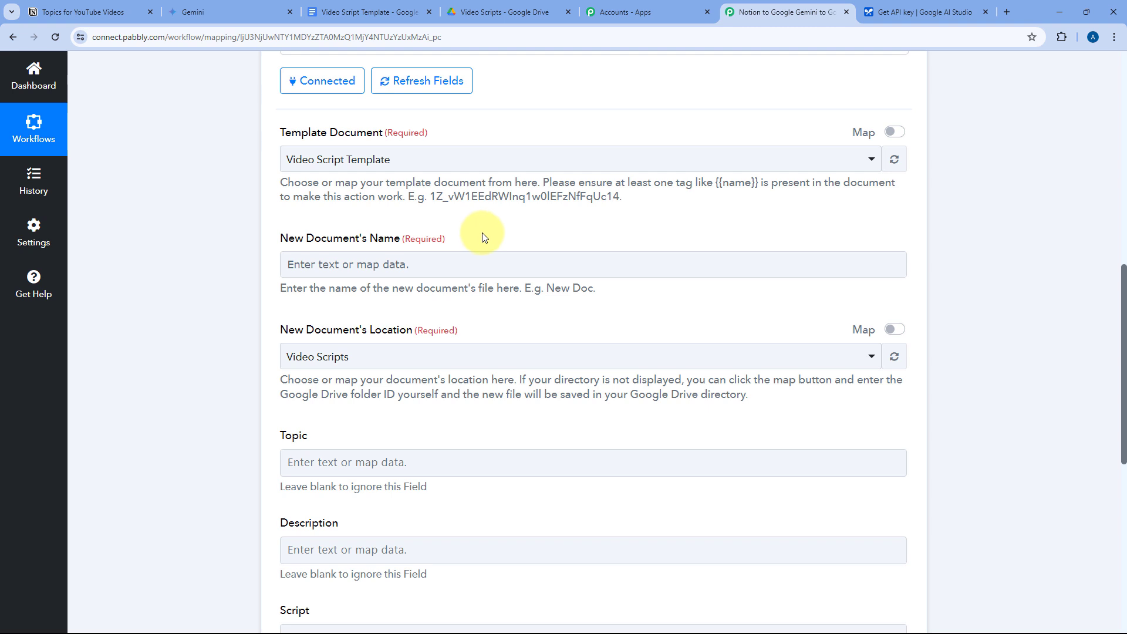
{"action": "left_click", "coordinate": [300, 267]}
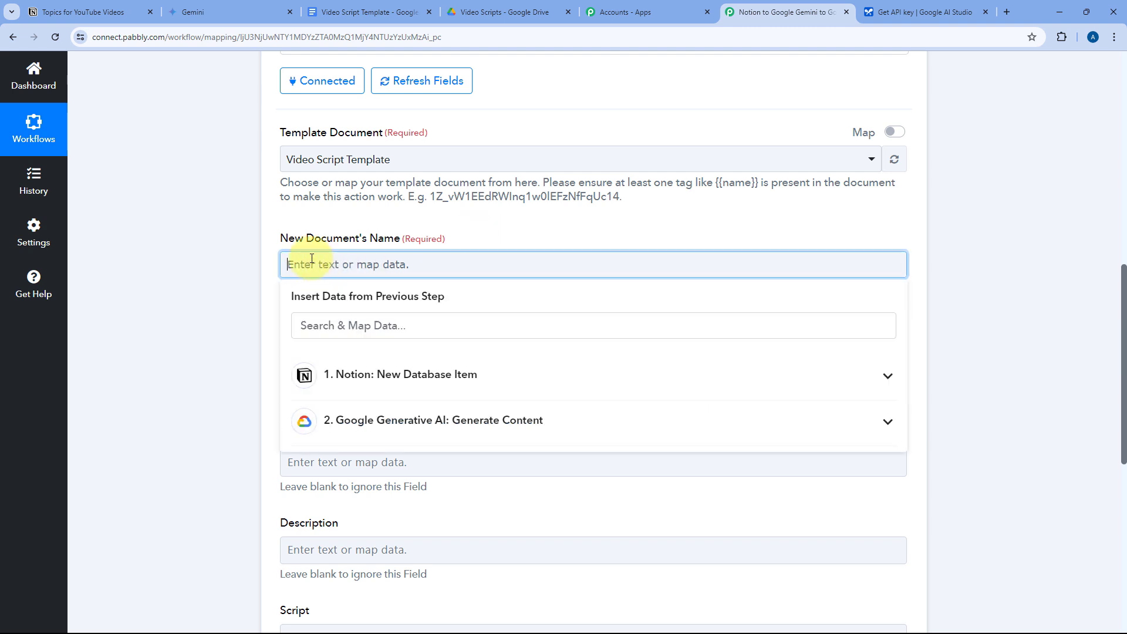
{"action": "left_click", "coordinate": [70, 12]}
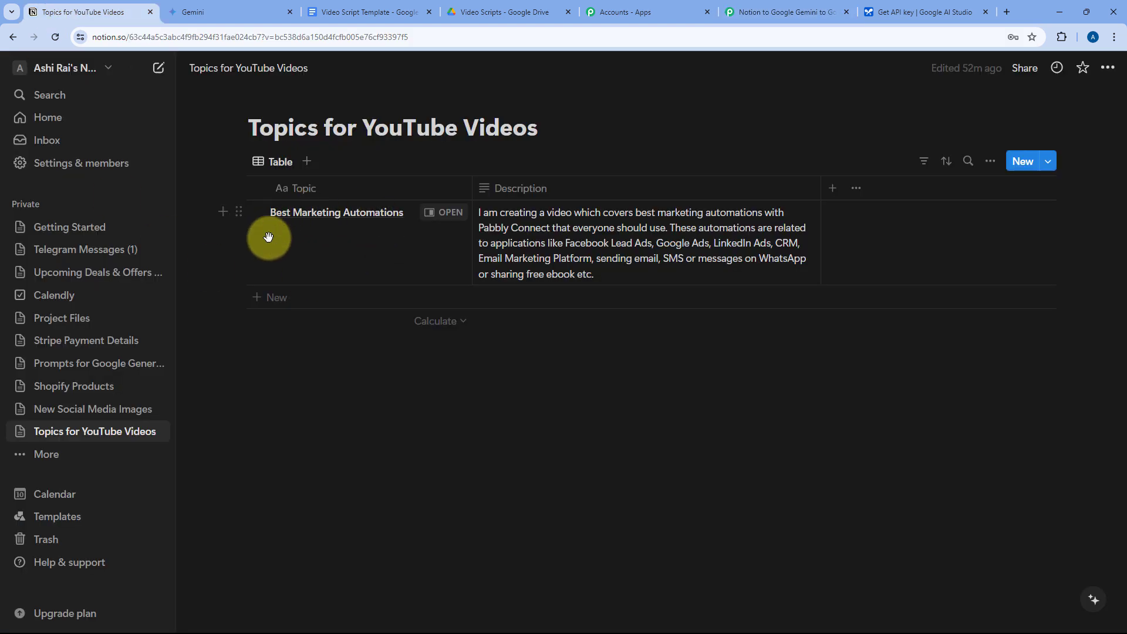
{"action": "left_click", "coordinate": [757, 7]}
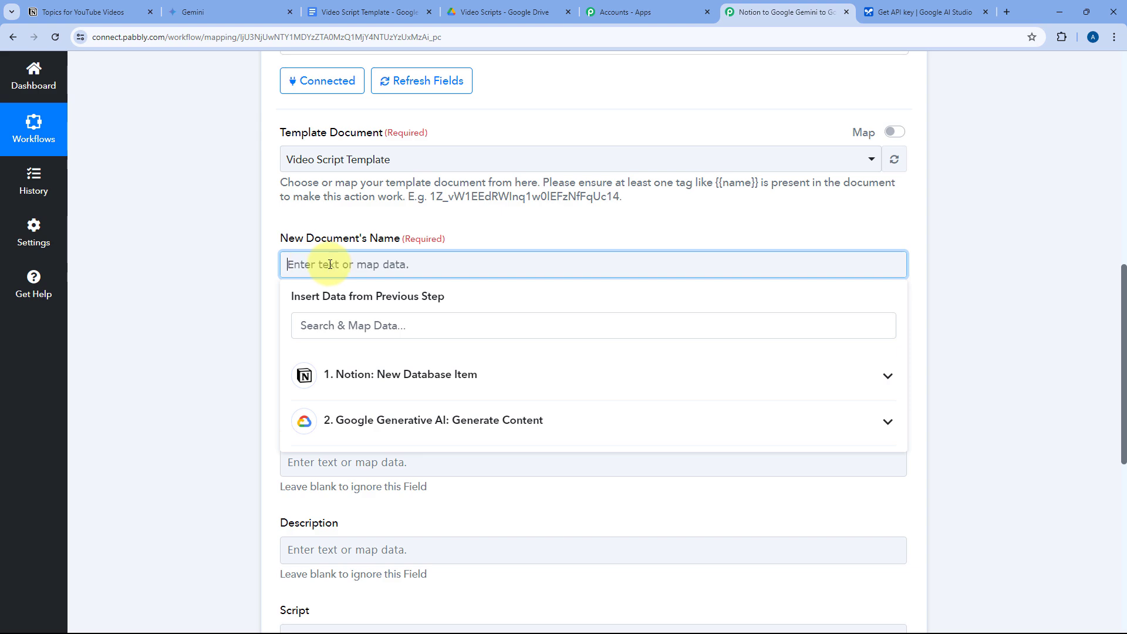
{"action": "left_click", "coordinate": [388, 376]}
{"action": "scroll", "coordinate": [223, 371], "scroll_direction": "down", "scroll_amount": 3}
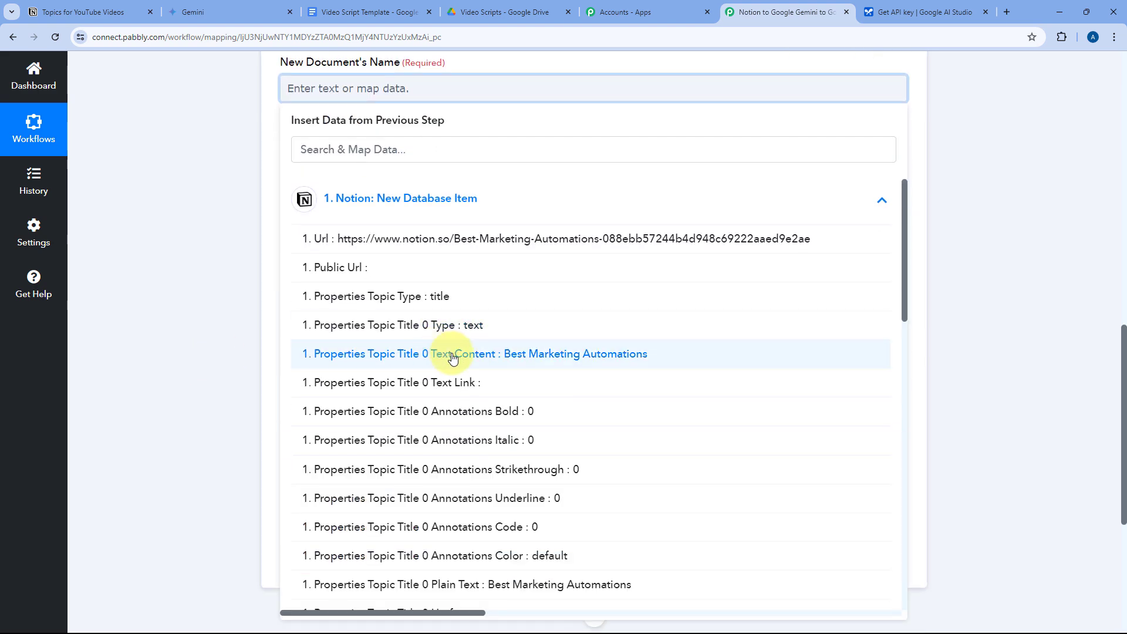
{"action": "left_click", "coordinate": [441, 359]}
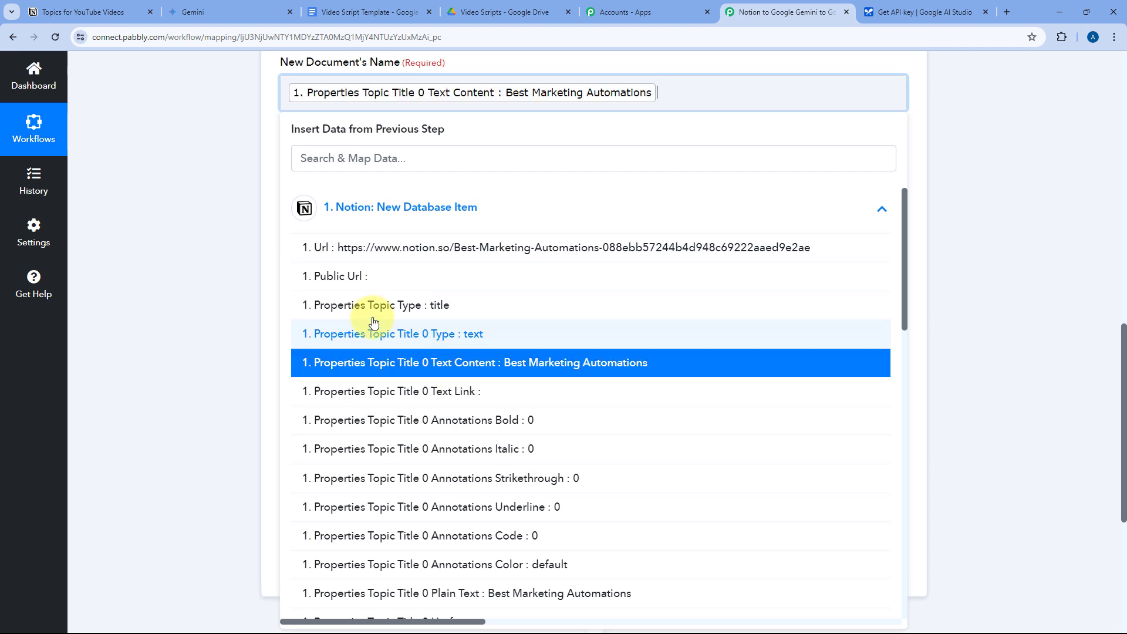
{"action": "left_click", "coordinate": [221, 211]}
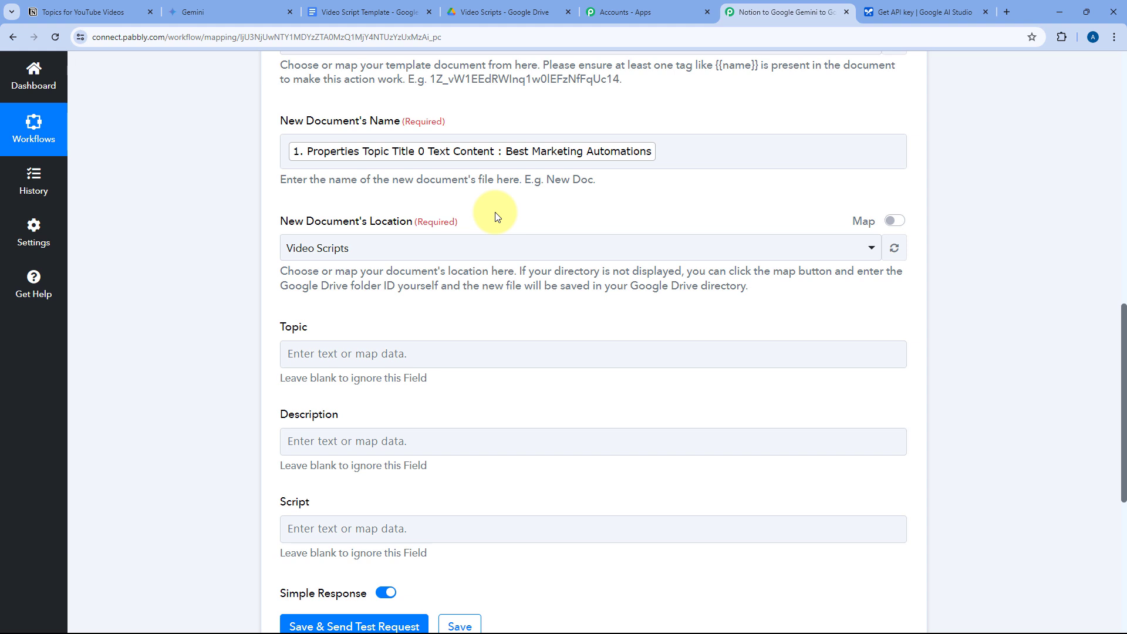
Check the target folder in Google Drive and choose Video Scripts as the New Document's Location in Pabbly Connect
{"action": "left_click", "coordinate": [504, 11]}
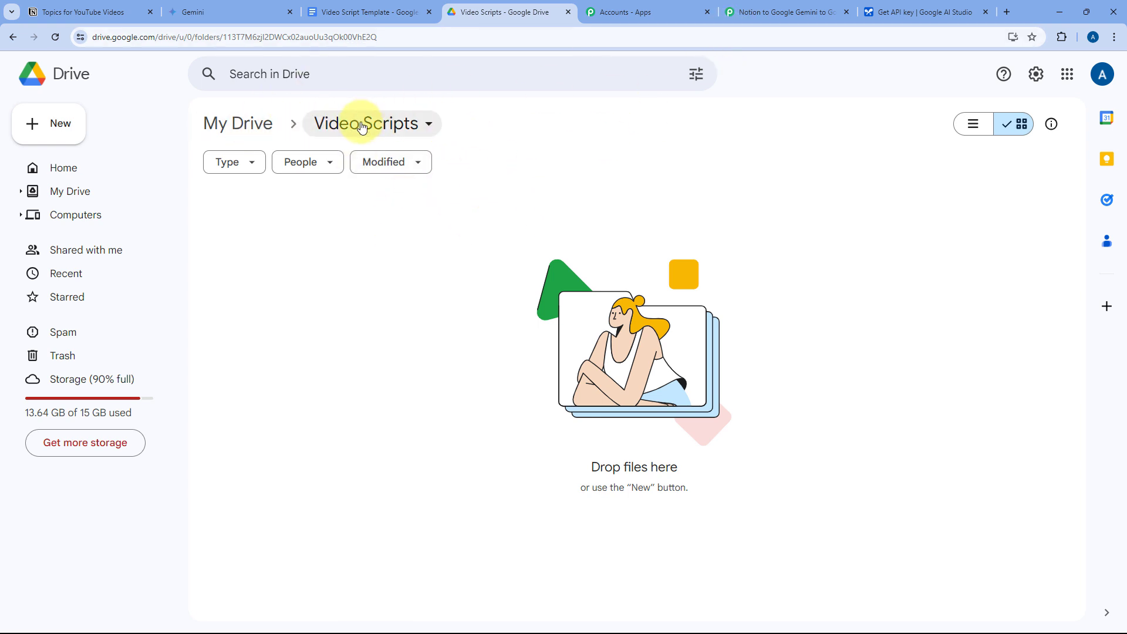
{"action": "left_click", "coordinate": [771, 9]}
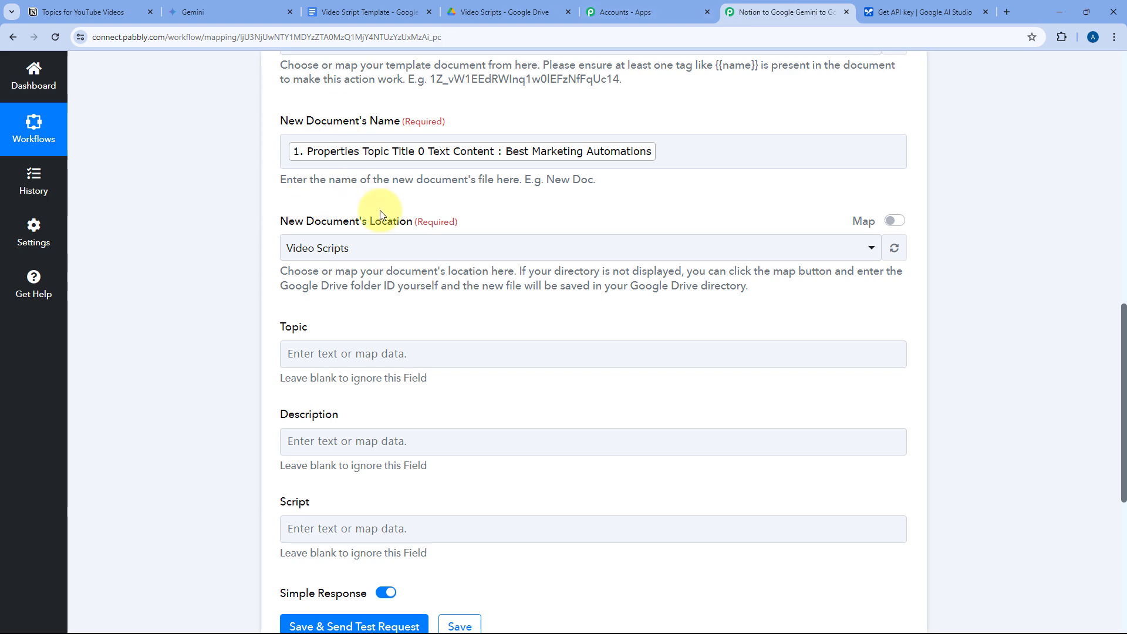
{"action": "left_click", "coordinate": [389, 247]}
{"action": "scroll", "coordinate": [383, 285], "scroll_direction": "down", "scroll_amount": 2}
{"action": "scroll", "coordinate": [383, 284], "scroll_direction": "down", "scroll_amount": 20}
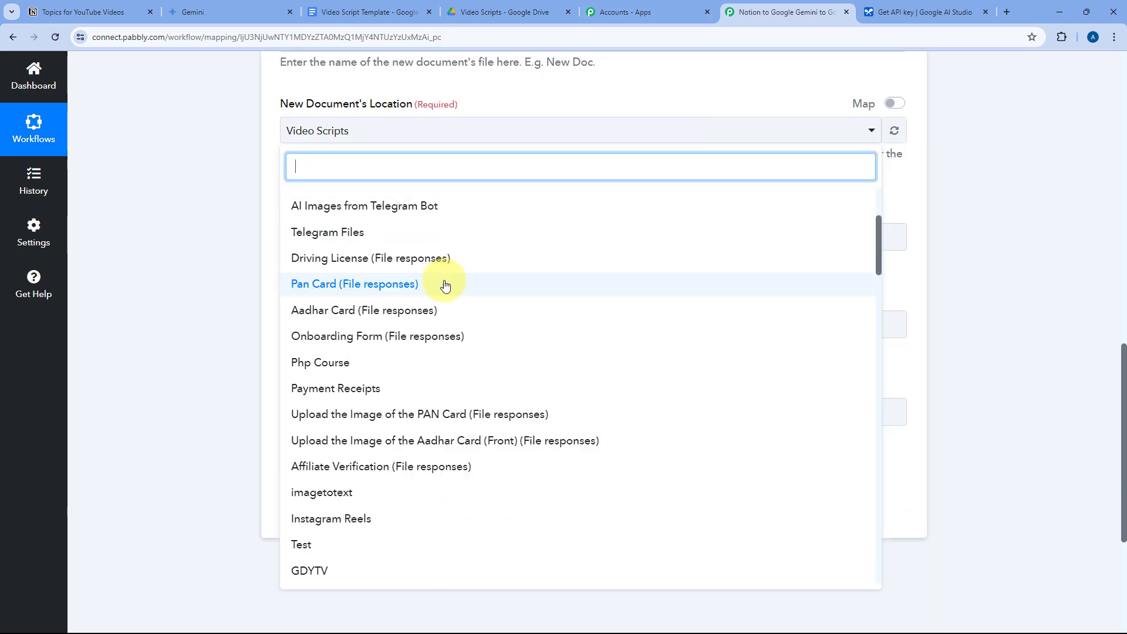
{"action": "scroll", "coordinate": [468, 322], "scroll_direction": "up", "scroll_amount": 20}
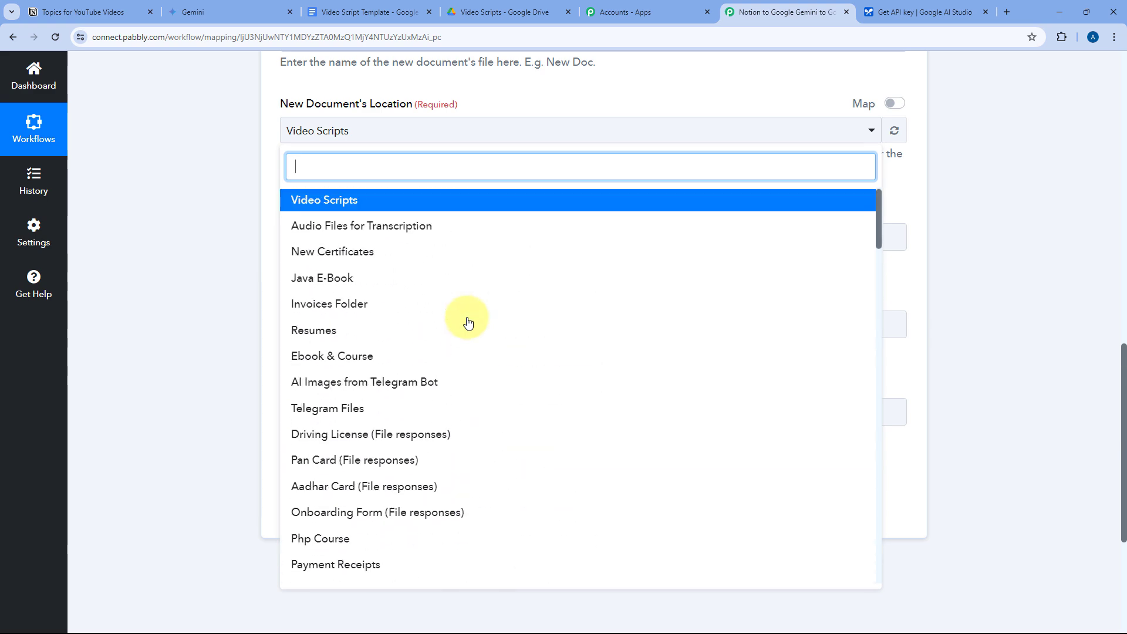
{"action": "left_click", "coordinate": [303, 195]}
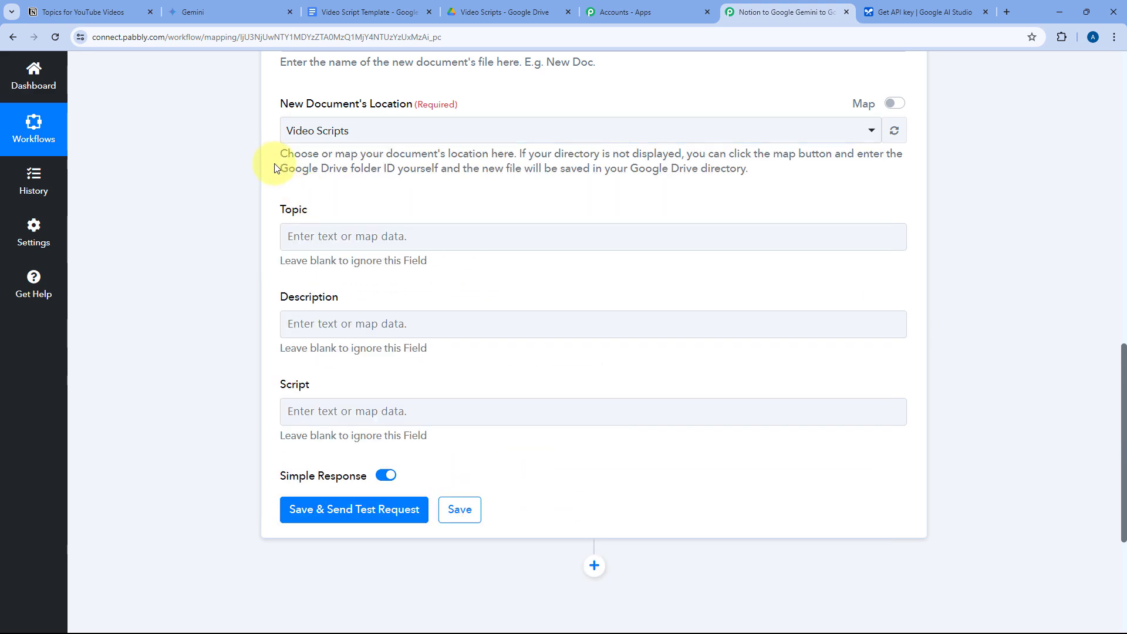
Compare the Topic, Description and Script placeholders in the Google Docs template with the matching fields of the Pabbly Connect action
{"action": "left_click", "coordinate": [353, 12]}
{"action": "left_click_drag", "start_coordinate": [394, 239], "coordinate": [346, 236]}
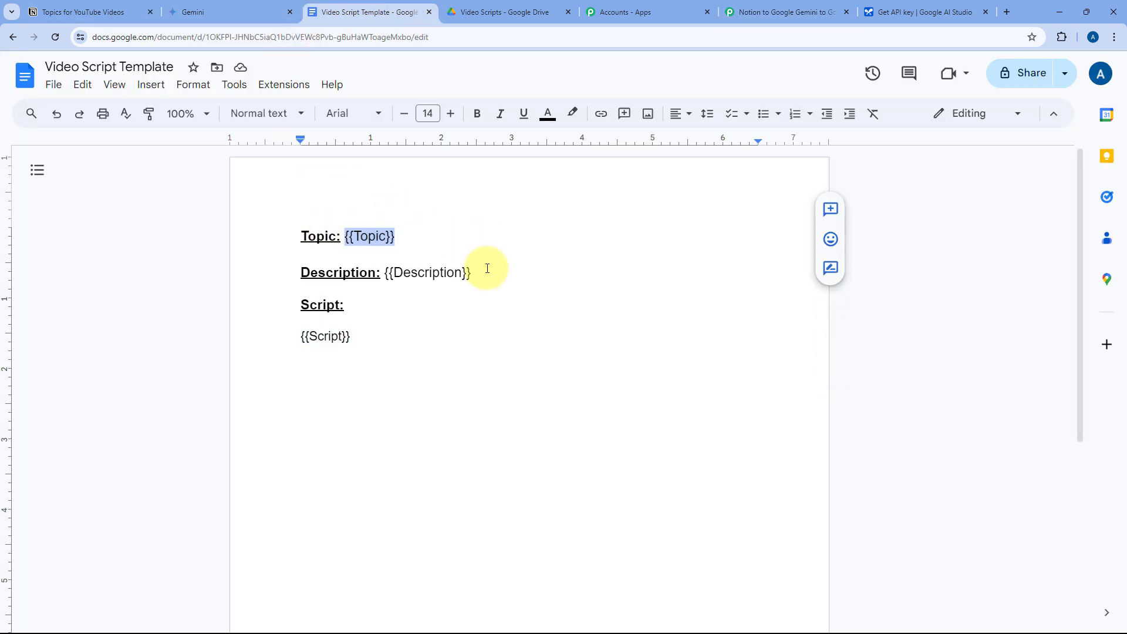
{"action": "left_click_drag", "start_coordinate": [485, 274], "coordinate": [385, 271]}
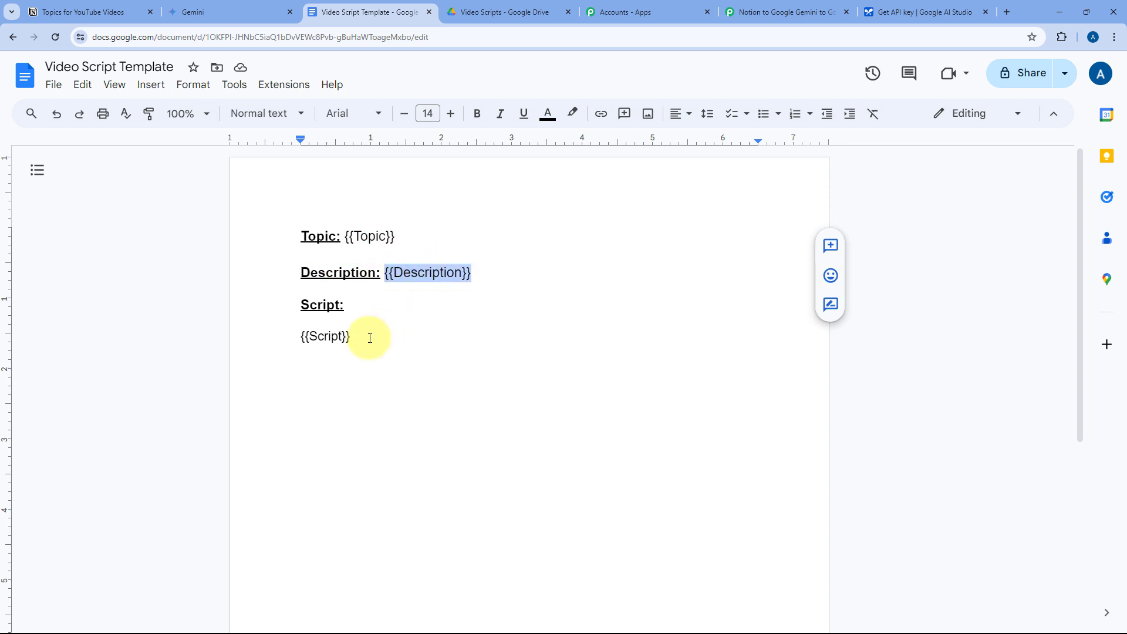
{"action": "left_click_drag", "start_coordinate": [365, 335], "coordinate": [291, 338]}
{"action": "left_click", "coordinate": [352, 336]}
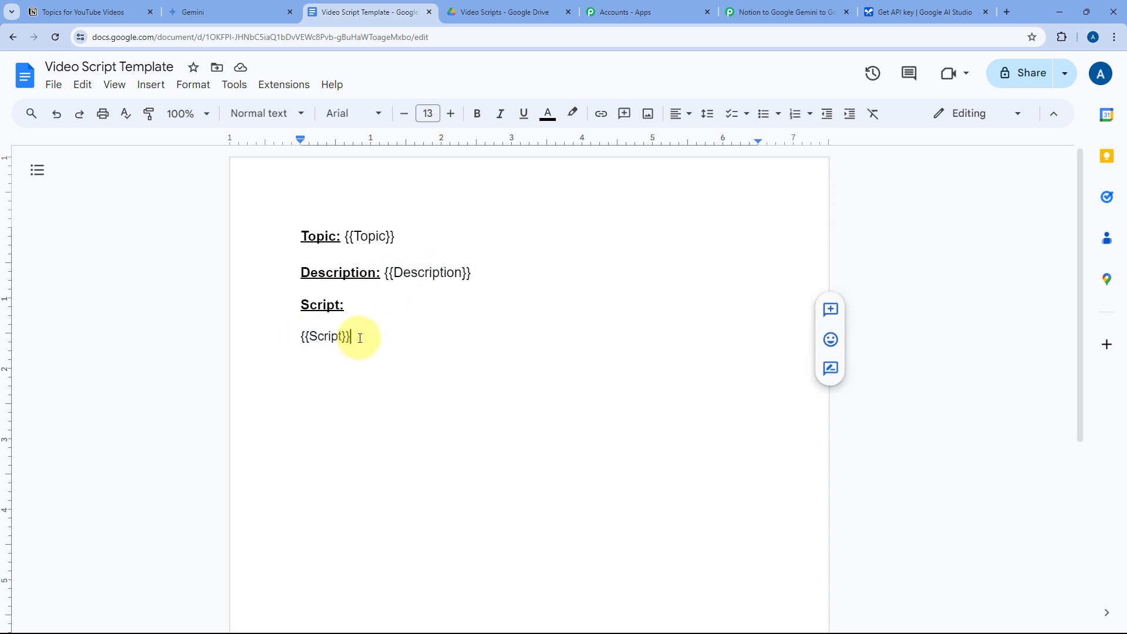
{"action": "left_click", "coordinate": [775, 10]}
{"action": "left_click", "coordinate": [337, 242]}
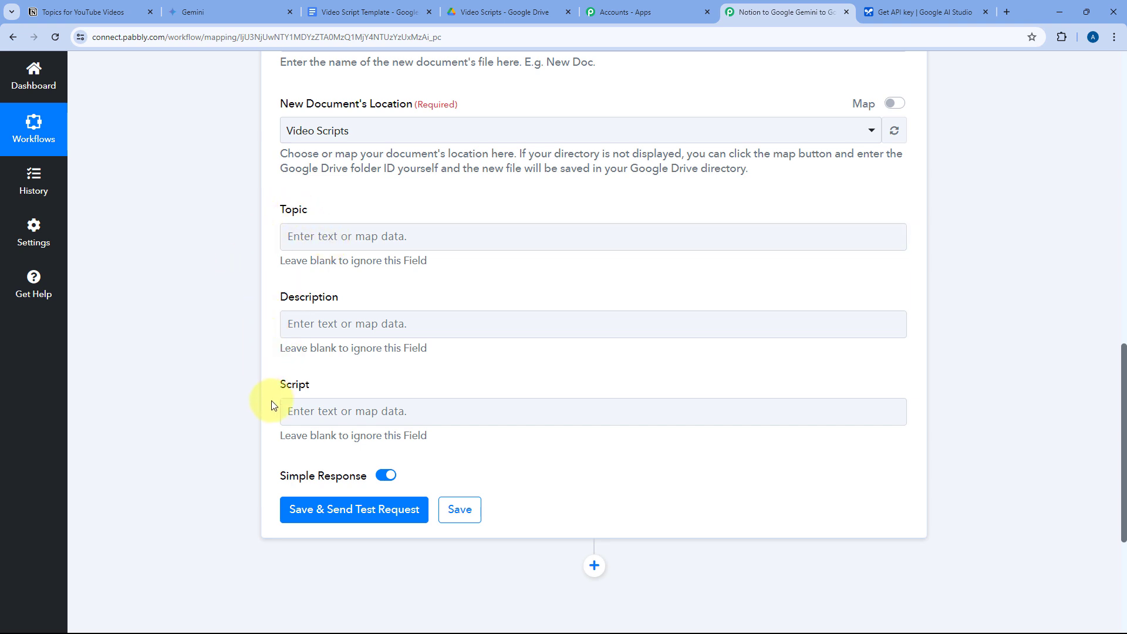
Map the Topic field to Properties Topic Title 0 Text Content from the Notion trigger
{"action": "left_click", "coordinate": [360, 237]}
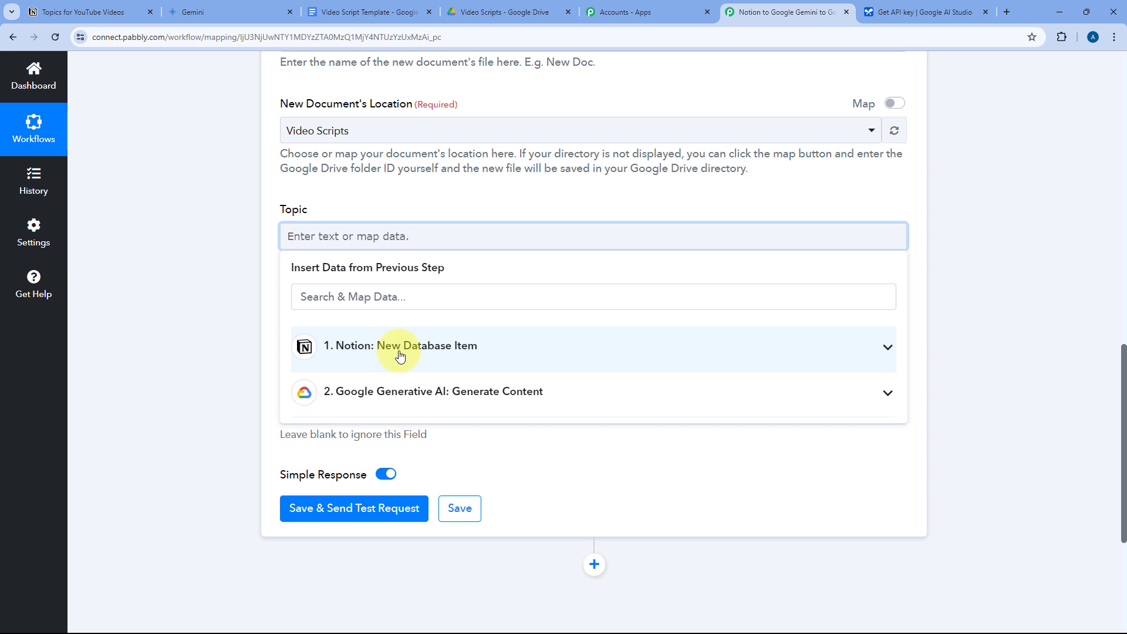
{"action": "left_click", "coordinate": [400, 348]}
{"action": "left_click", "coordinate": [378, 501]}
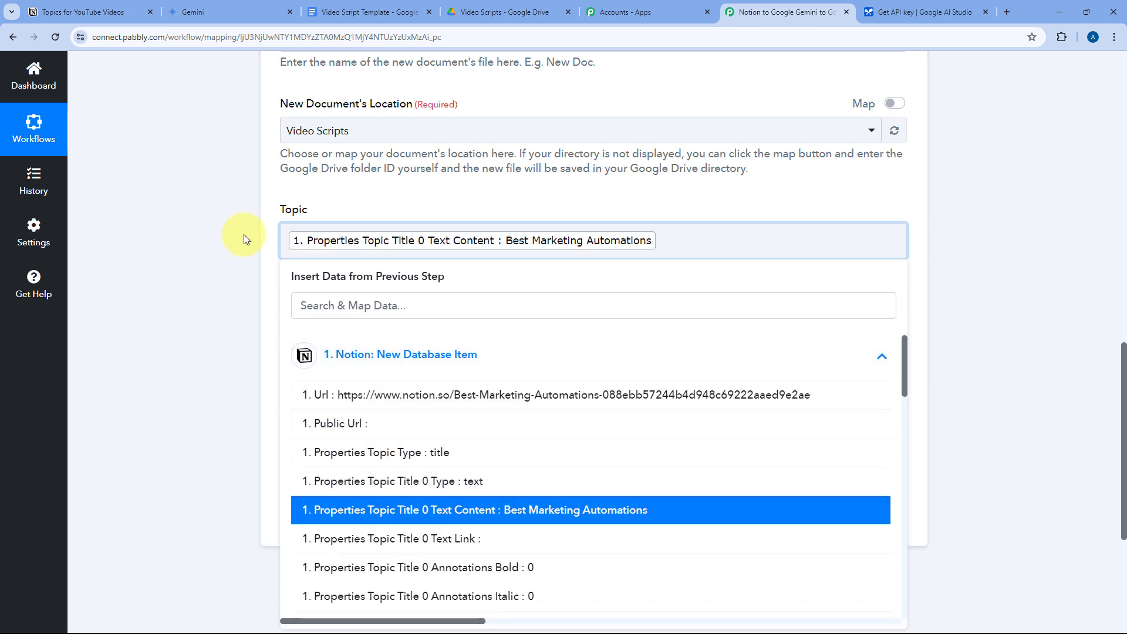
{"action": "left_click", "coordinate": [244, 237]}
Map the Description field to Properties Description Rich Text 0 Text Content from the Notion trigger
{"action": "scroll", "coordinate": [244, 237], "scroll_direction": "down", "scroll_amount": 2}
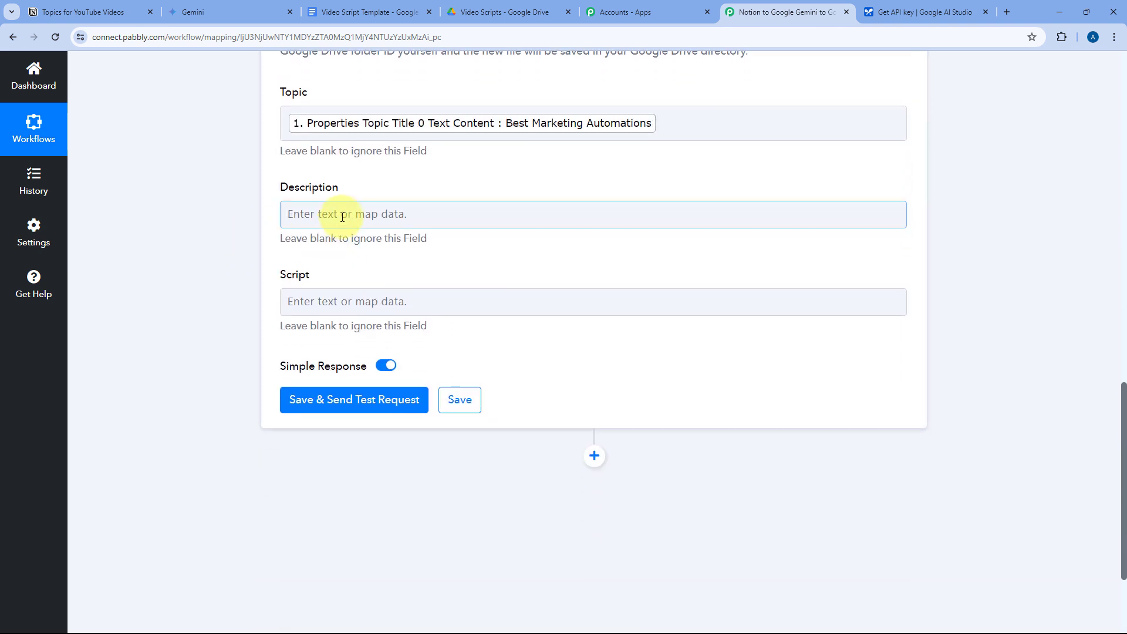
{"action": "left_click", "coordinate": [347, 214]}
{"action": "left_click", "coordinate": [404, 340]}
{"action": "scroll", "coordinate": [428, 430], "scroll_direction": "down", "scroll_amount": 8}
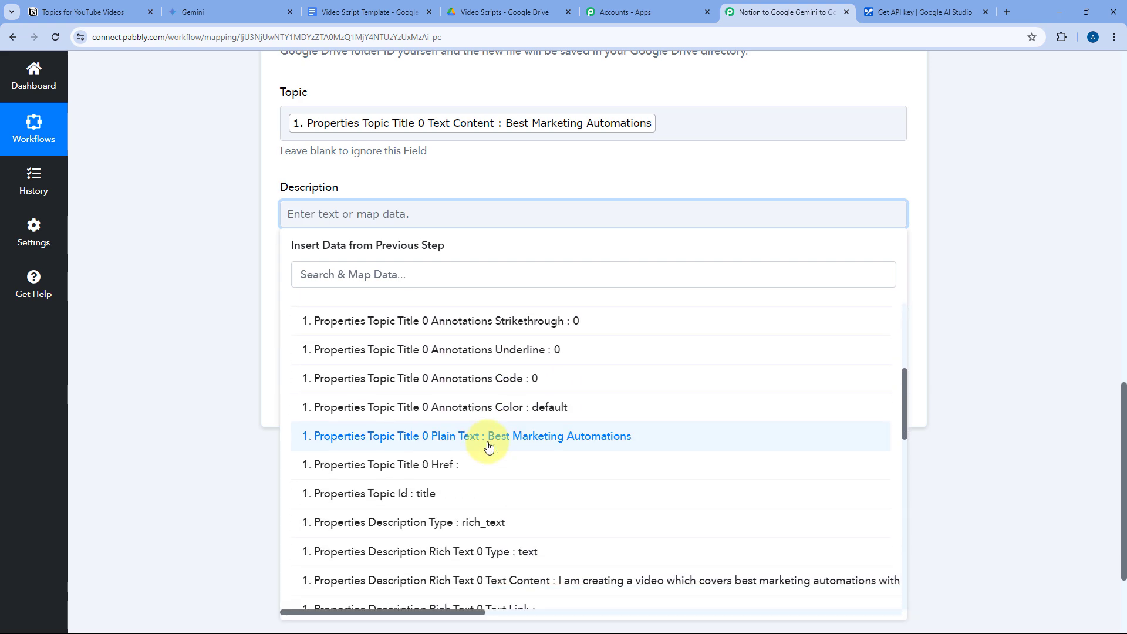
{"action": "left_click", "coordinate": [470, 382]}
{"action": "left_click", "coordinate": [249, 256]}
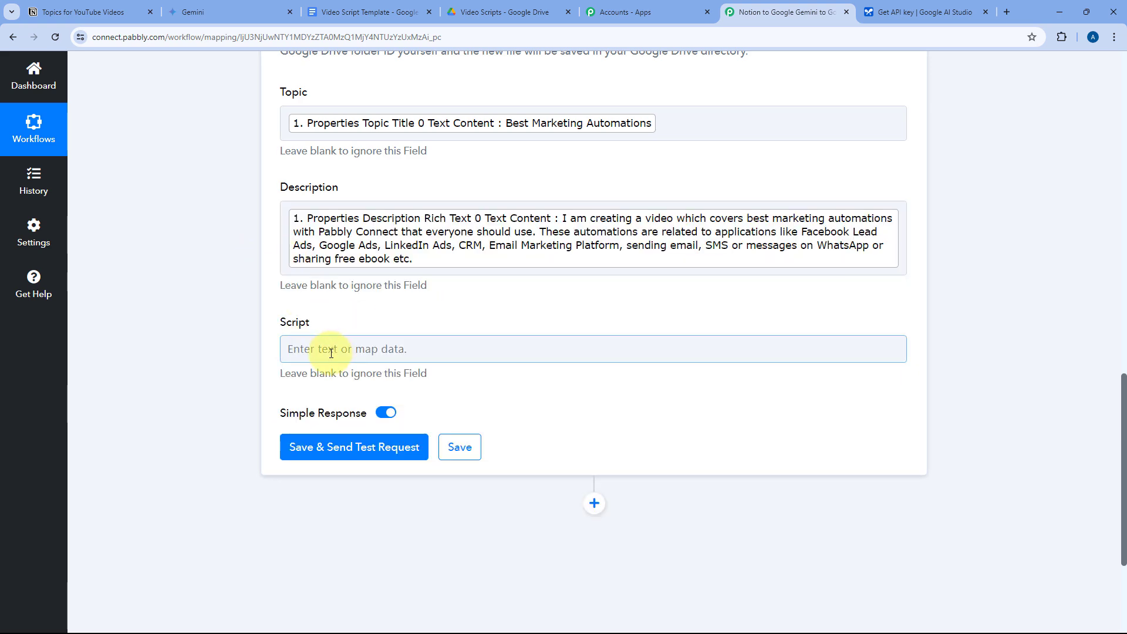
Map the Script field to Candidates 0 Content Parts 0 Text from the Google Generative AI step
{"action": "left_click", "coordinate": [326, 347]}
{"action": "scroll", "coordinate": [466, 342], "scroll_direction": "down", "scroll_amount": 3}
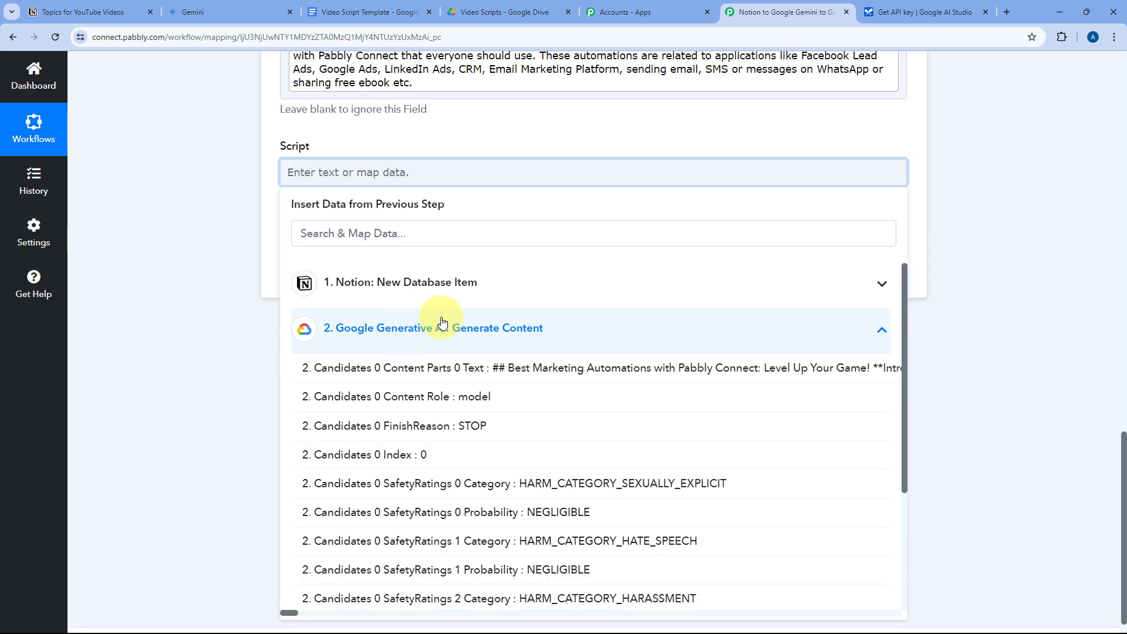
{"action": "left_click", "coordinate": [405, 336]}
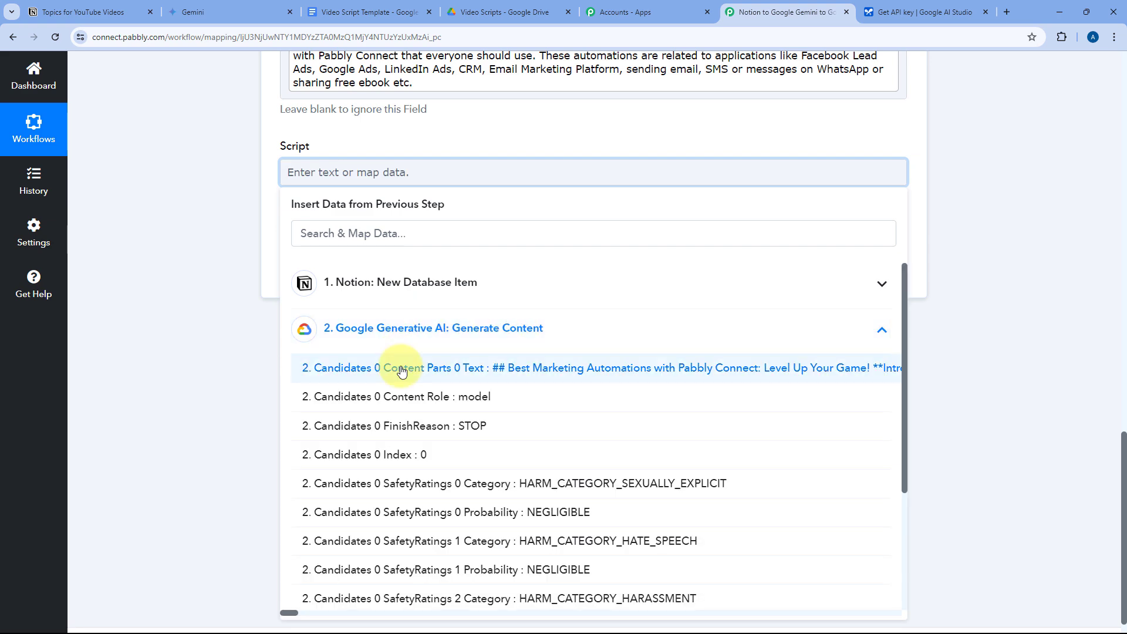
{"action": "left_click", "coordinate": [476, 371]}
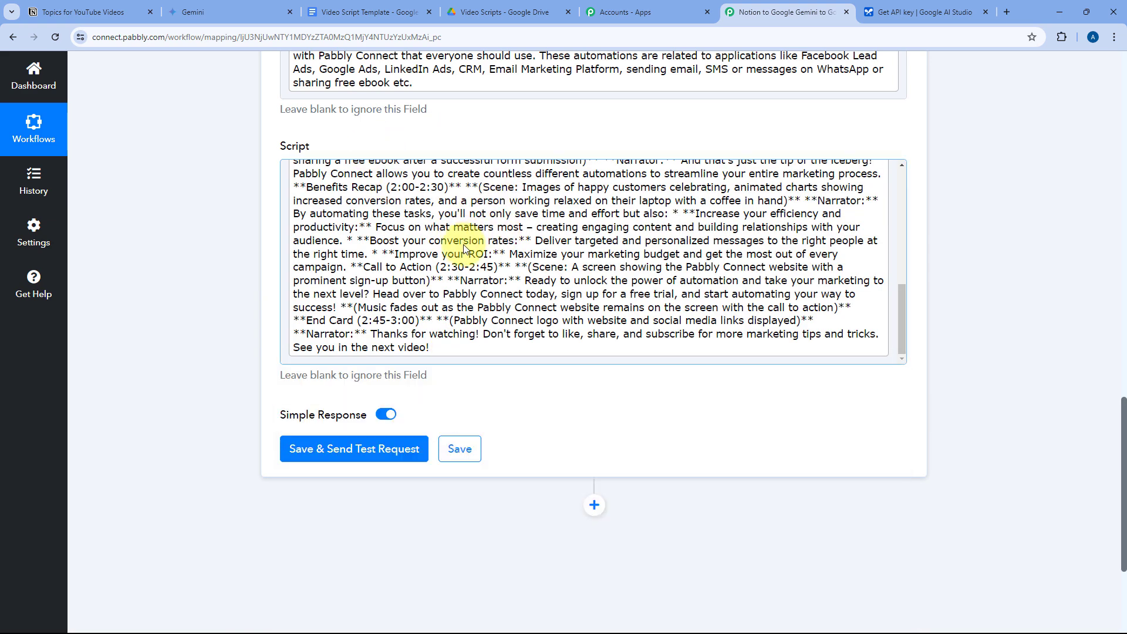
Review the mapped fields, save the Google Docs action with a test request, and examine the received response
{"action": "scroll", "coordinate": [464, 249], "scroll_direction": "up", "scroll_amount": 10}
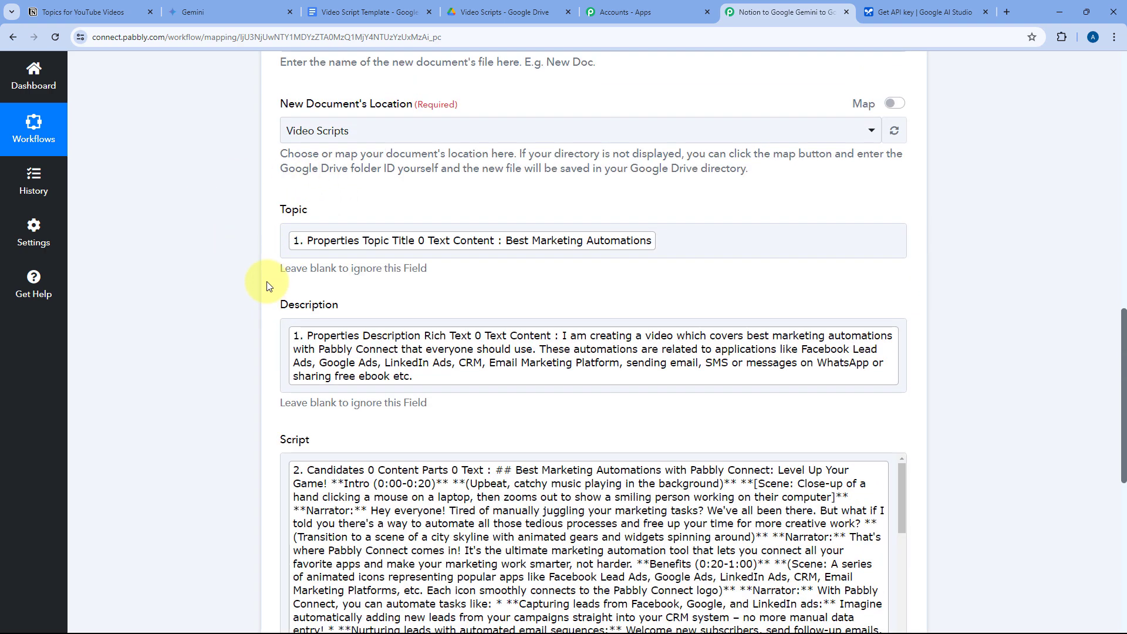
{"action": "scroll", "coordinate": [276, 294], "scroll_direction": "down", "scroll_amount": 3}
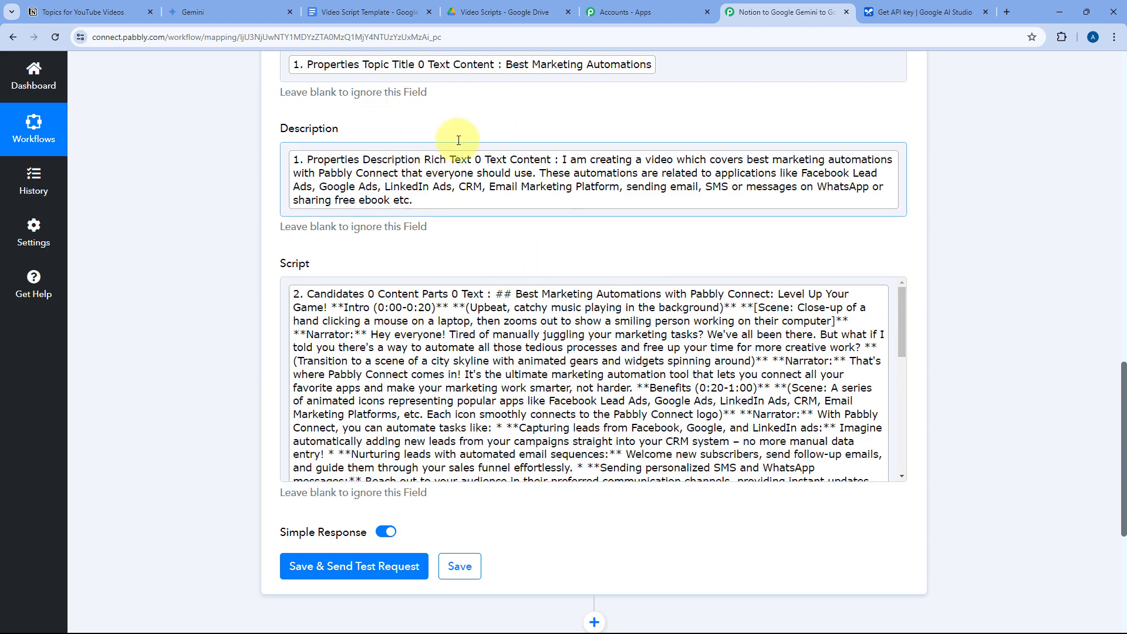
{"action": "scroll", "coordinate": [426, 209], "scroll_direction": "up", "scroll_amount": 7}
{"action": "scroll", "coordinate": [201, 213], "scroll_direction": "down", "scroll_amount": 14}
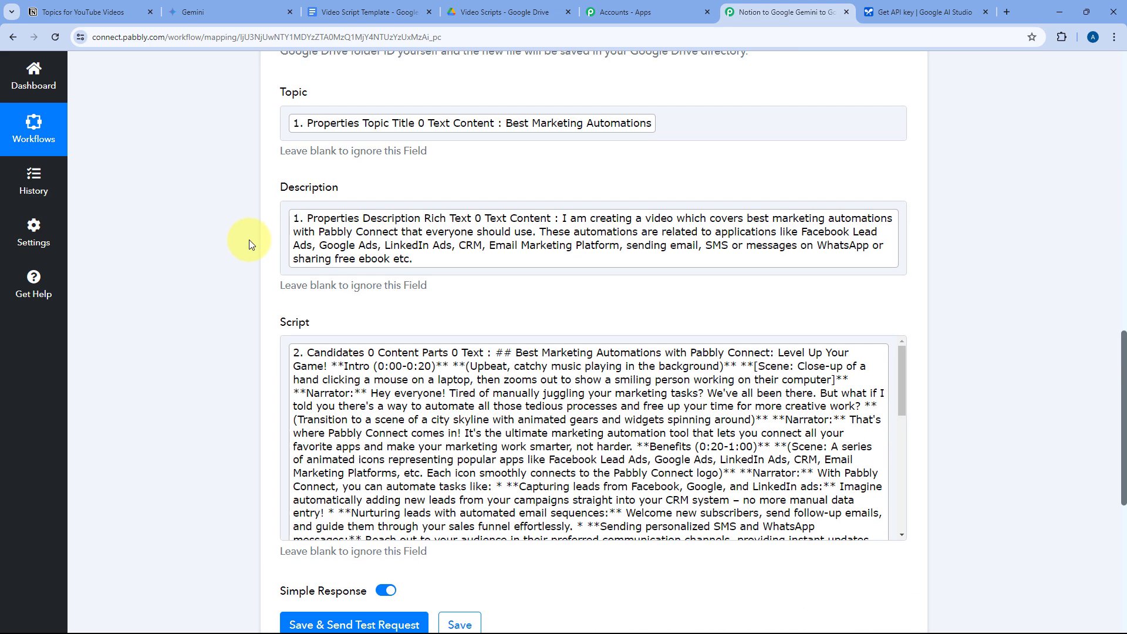
{"action": "left_click", "coordinate": [329, 390]}
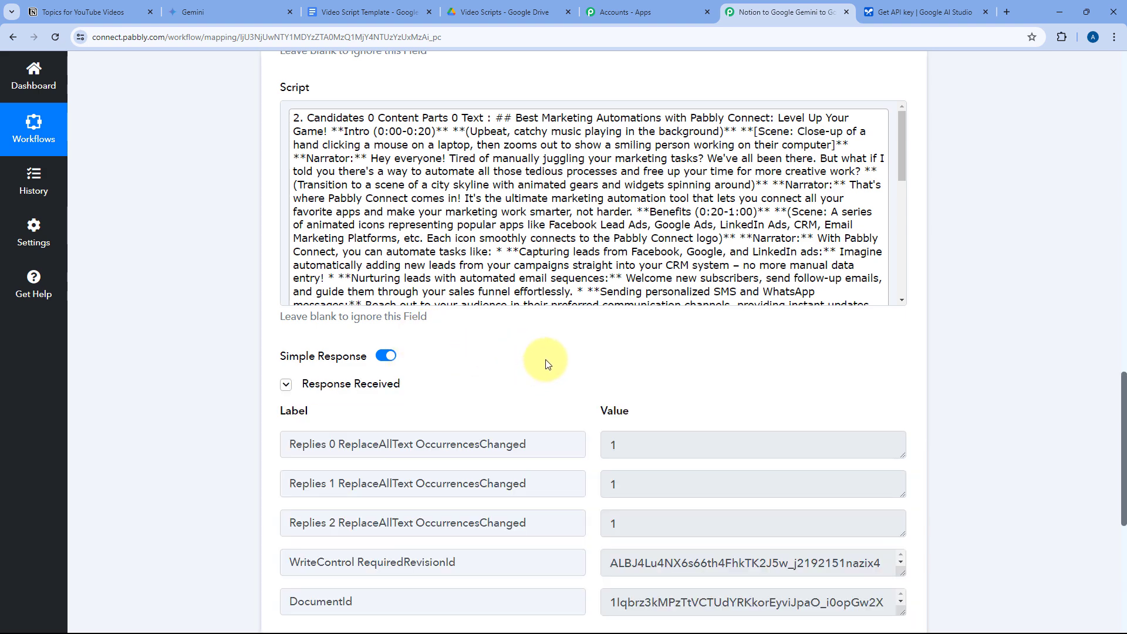
{"action": "scroll", "coordinate": [547, 329], "scroll_direction": "up", "scroll_amount": 1}
{"action": "scroll", "coordinate": [569, 323], "scroll_direction": "down", "scroll_amount": 3}
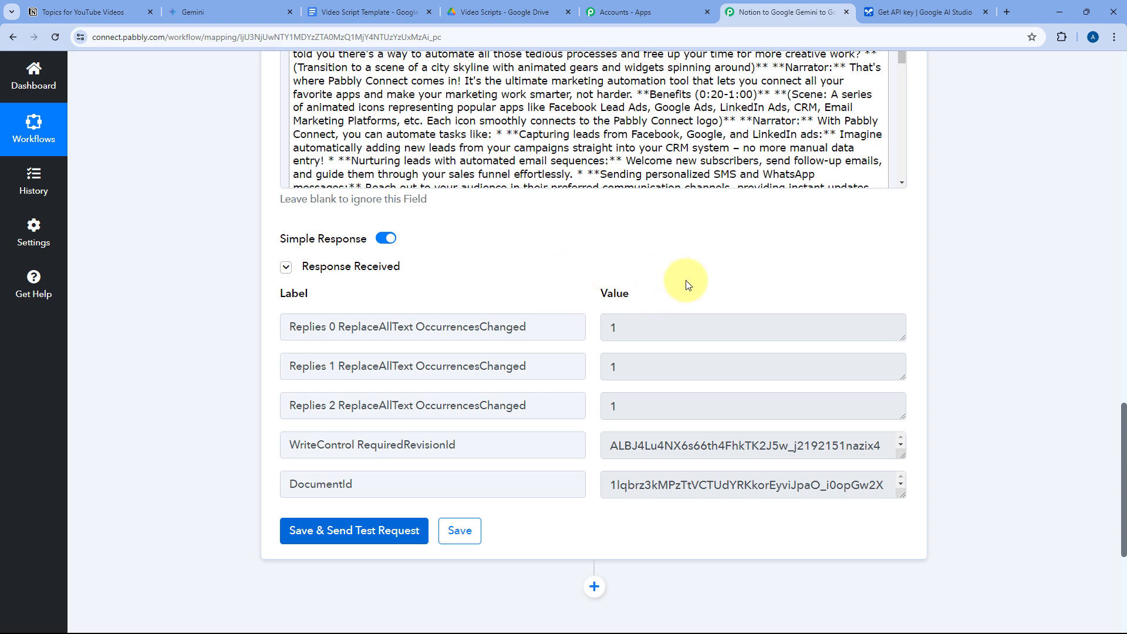
{"action": "scroll", "coordinate": [546, 258], "scroll_direction": "up", "scroll_amount": 4}
{"action": "scroll", "coordinate": [568, 191], "scroll_direction": "up", "scroll_amount": 3}
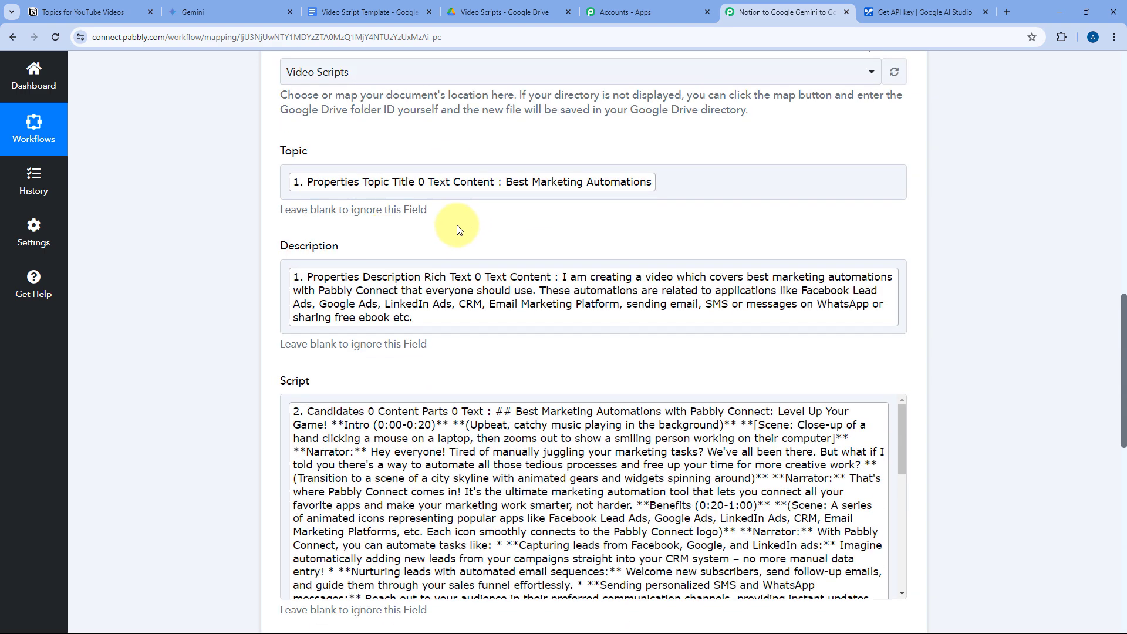
{"action": "scroll", "coordinate": [459, 229], "scroll_direction": "up", "scroll_amount": 5}
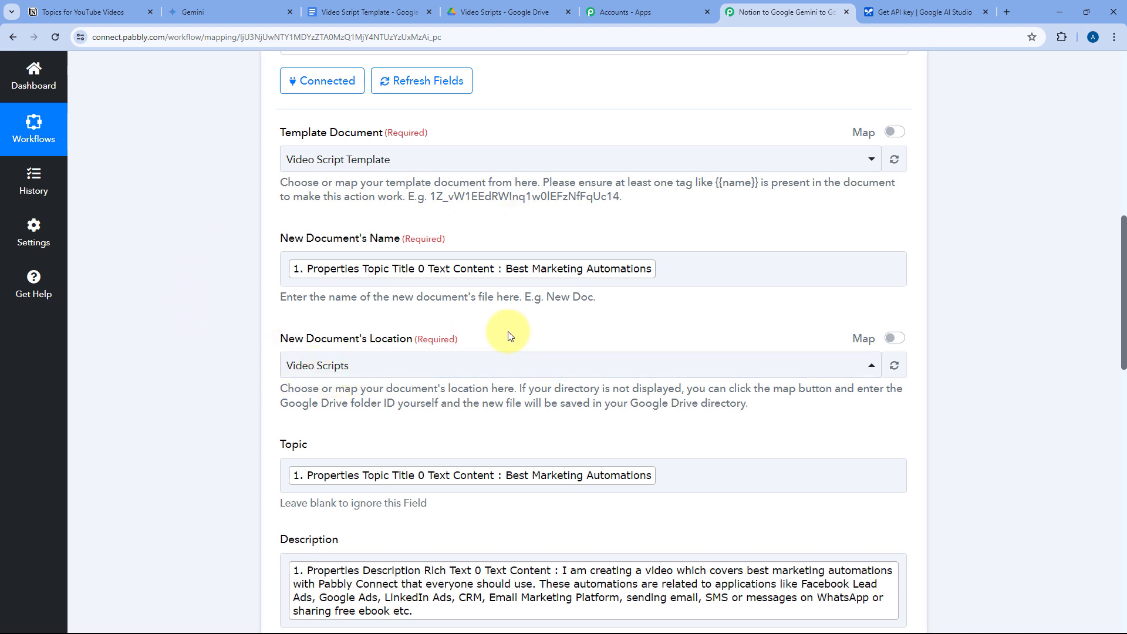
Open the Best Marketing Automations document from the Video Scripts folder in Google Drive and check its Topic text
{"action": "left_click", "coordinate": [517, 6]}
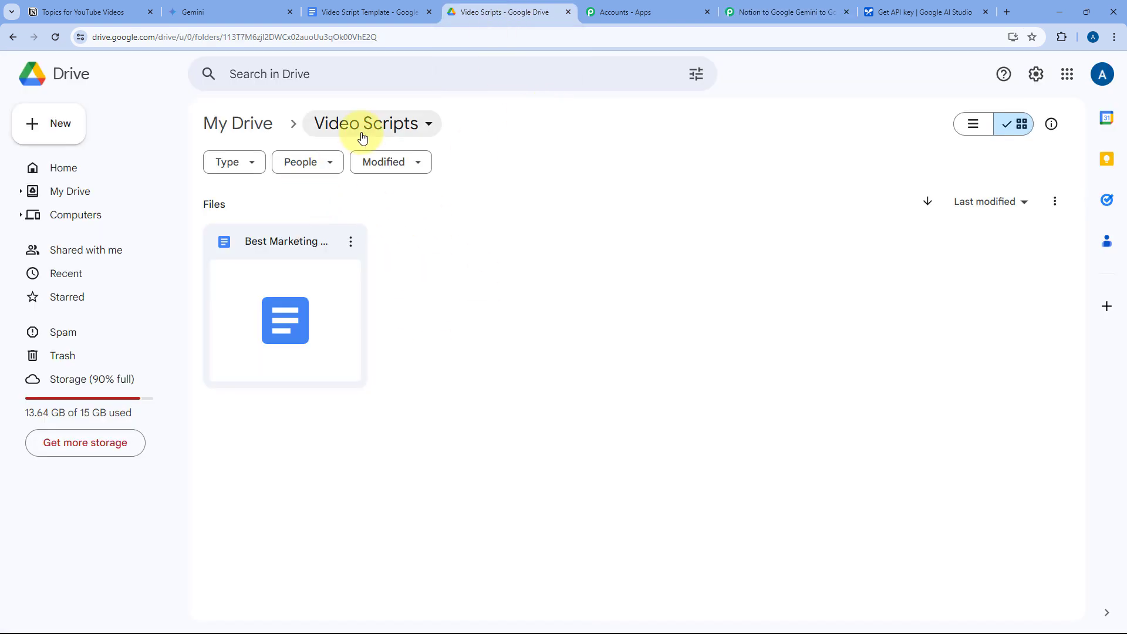
{"action": "left_click", "coordinate": [286, 245]}
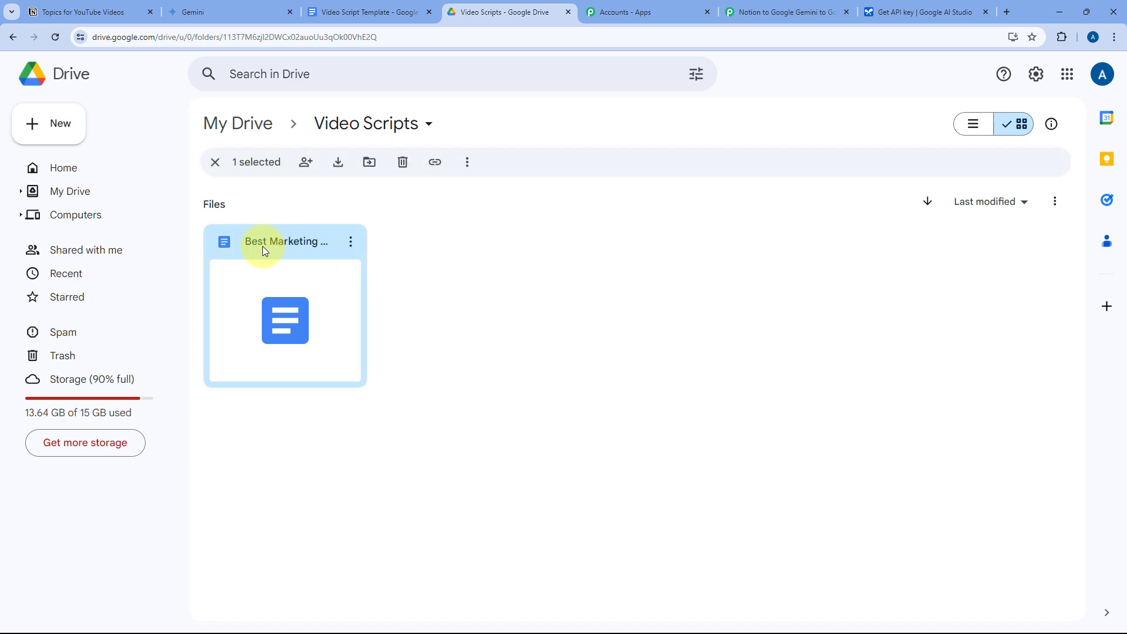
{"action": "double_click", "coordinate": [273, 246]}
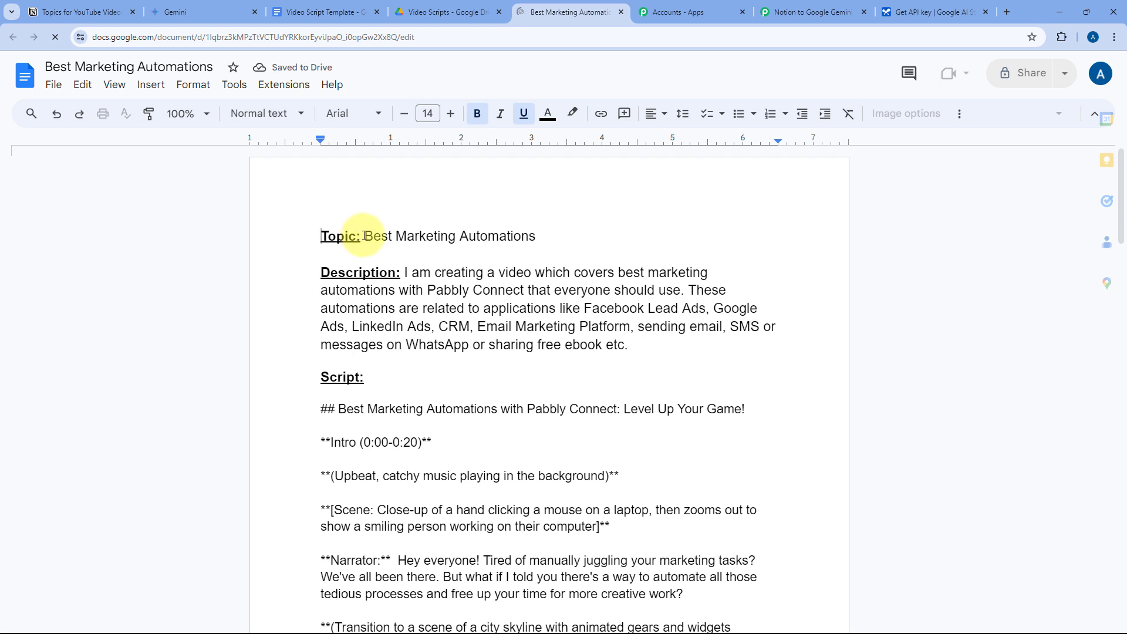
{"action": "left_click_drag", "start_coordinate": [345, 236], "coordinate": [519, 236]}
{"action": "left_click", "coordinate": [520, 235]}
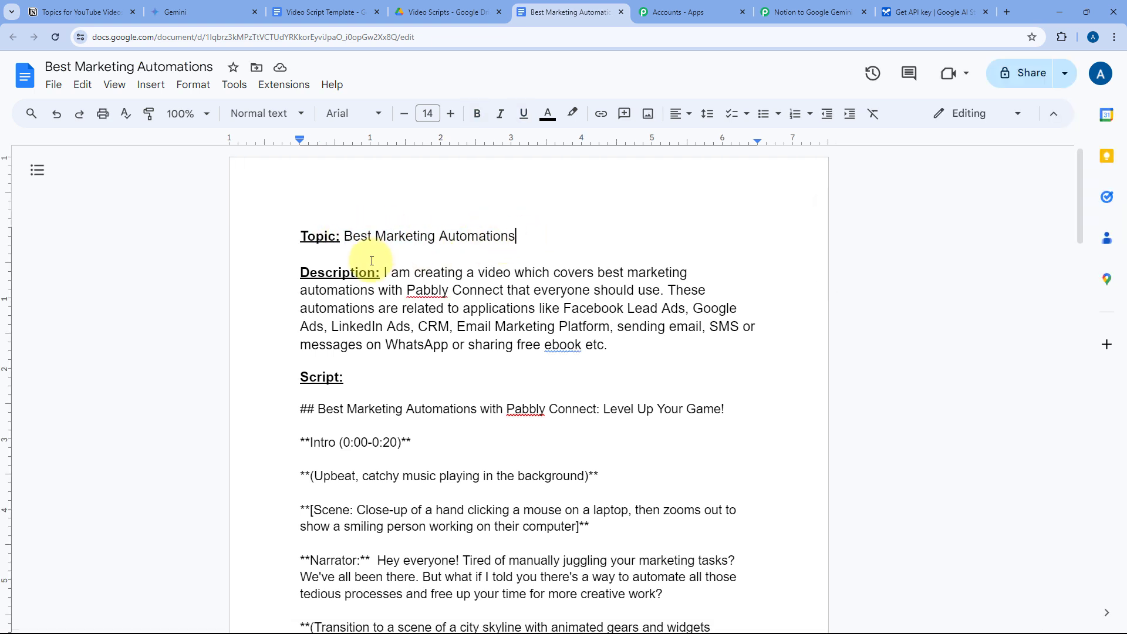
Read through the Description and the full generated Script in the Best Marketing Automations document, down to the closing narration
{"action": "left_click_drag", "start_coordinate": [383, 269], "coordinate": [585, 326]}
{"action": "left_click", "coordinate": [583, 326]}
{"action": "scroll", "coordinate": [387, 264], "scroll_direction": "down", "scroll_amount": 2}
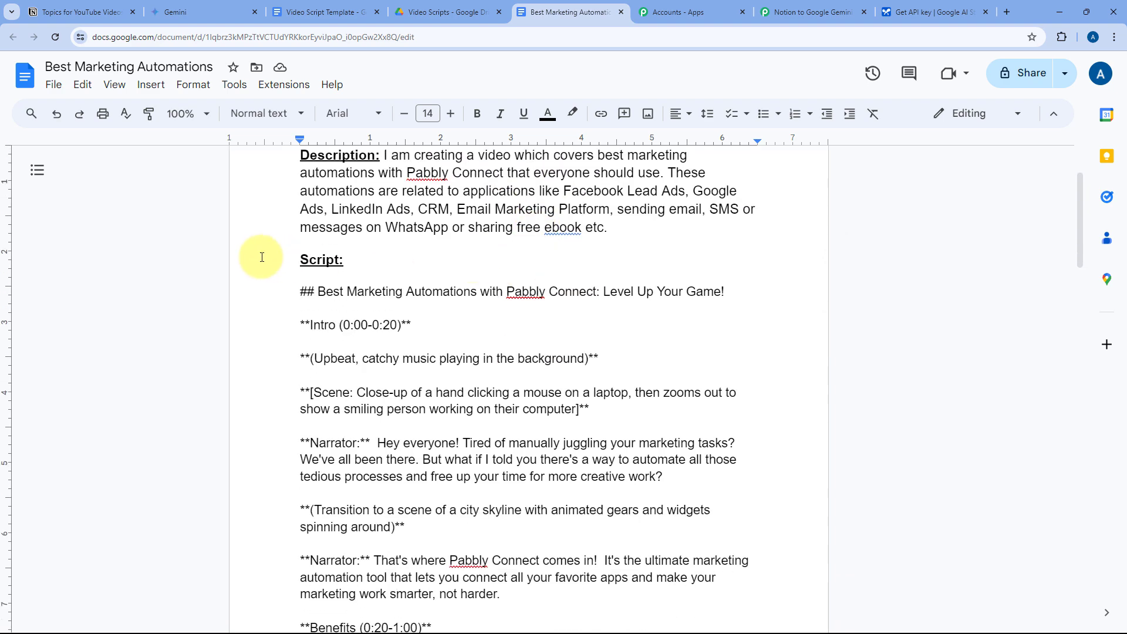
{"action": "left_click_drag", "start_coordinate": [294, 284], "coordinate": [583, 352]}
{"action": "scroll", "coordinate": [579, 355], "scroll_direction": "down", "scroll_amount": 14}
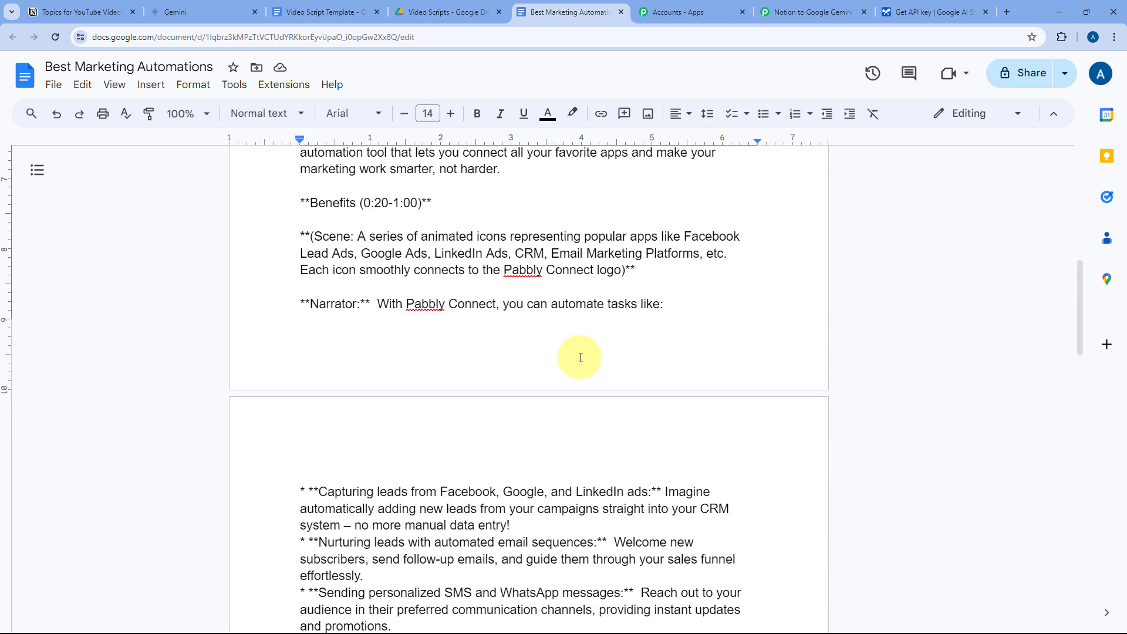
{"action": "scroll", "coordinate": [581, 357], "scroll_direction": "down", "scroll_amount": 6}
{"action": "scroll", "coordinate": [579, 358], "scroll_direction": "down", "scroll_amount": 8}
{"action": "left_click_drag", "start_coordinate": [581, 358], "coordinate": [638, 485]}
{"action": "left_click", "coordinate": [638, 484]}
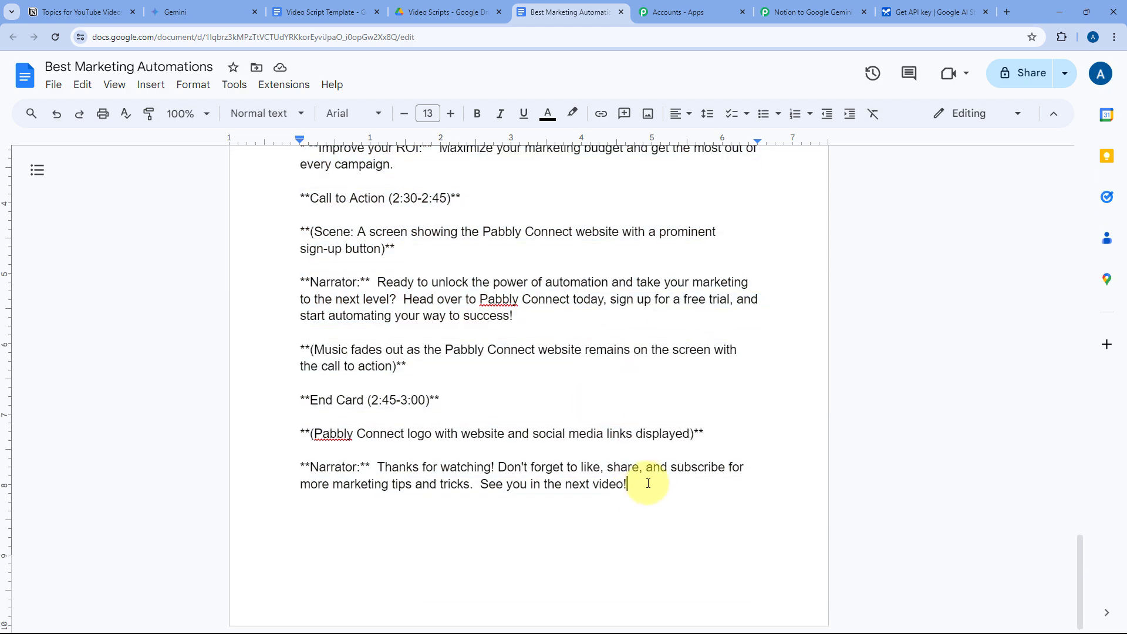
{"action": "scroll", "coordinate": [649, 478], "scroll_direction": "up", "scroll_amount": 15}
{"action": "scroll", "coordinate": [650, 481], "scroll_direction": "up", "scroll_amount": 15}
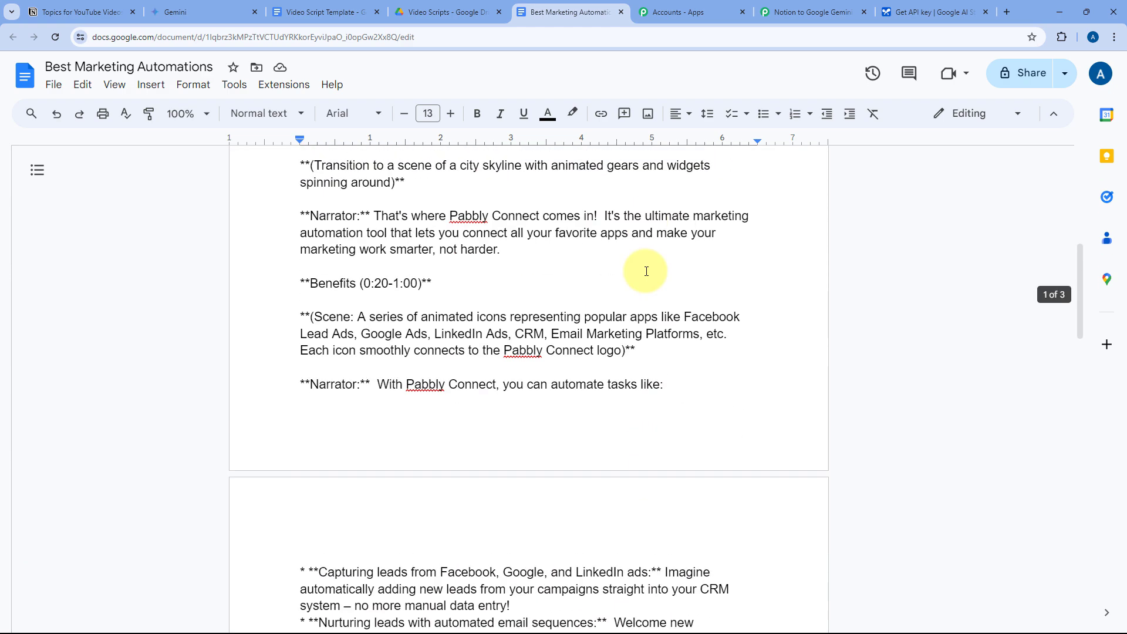
Switch to the Pabbly Connect workflow and collapse the Google Docs action to show the overview of all three workflow steps
{"action": "left_click", "coordinate": [814, 11]}
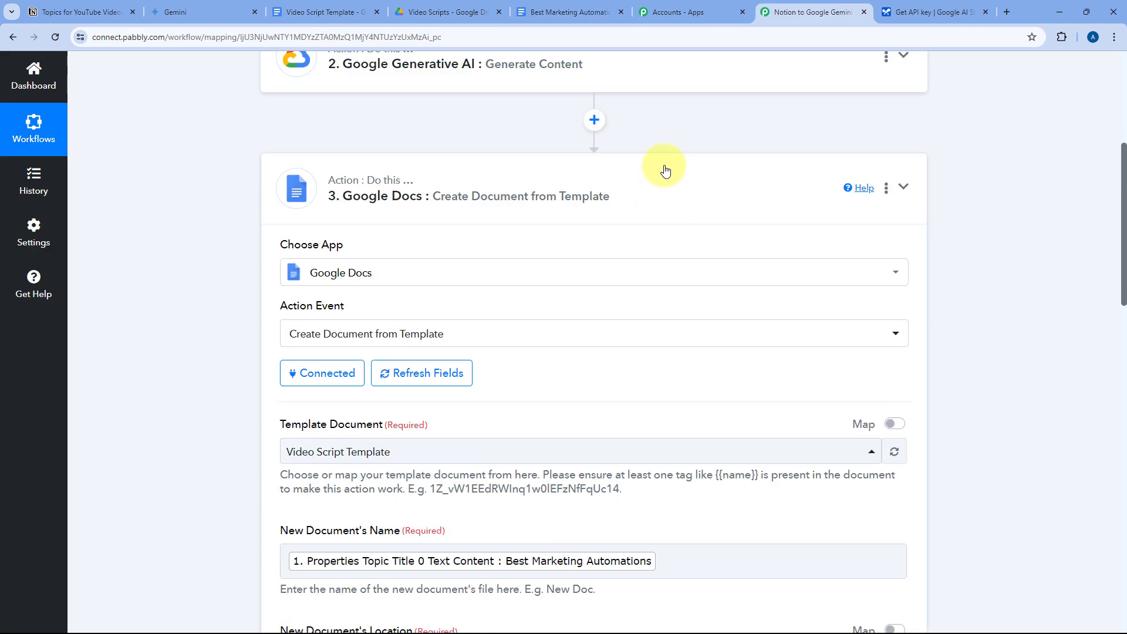
{"action": "left_click", "coordinate": [664, 171]}
{"action": "scroll", "coordinate": [664, 199], "scroll_direction": "up", "scroll_amount": 6}
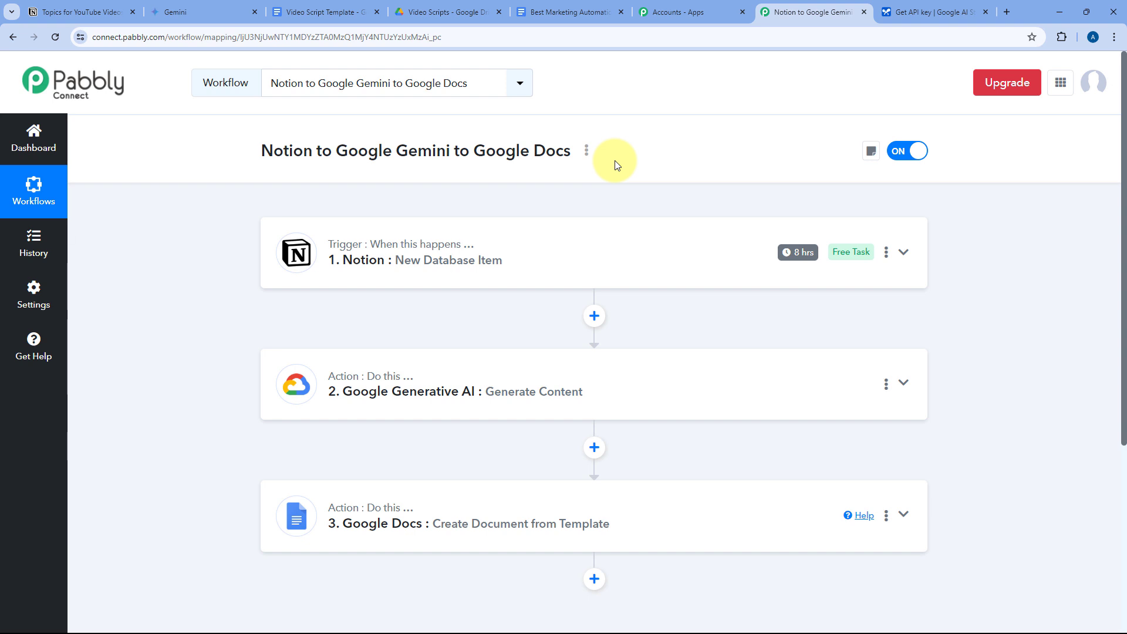
Review the Topics for YouTube Videos table in Notion and the Video Scripts folder in Google Drive, clearing the file selection
{"action": "left_click", "coordinate": [88, 12]}
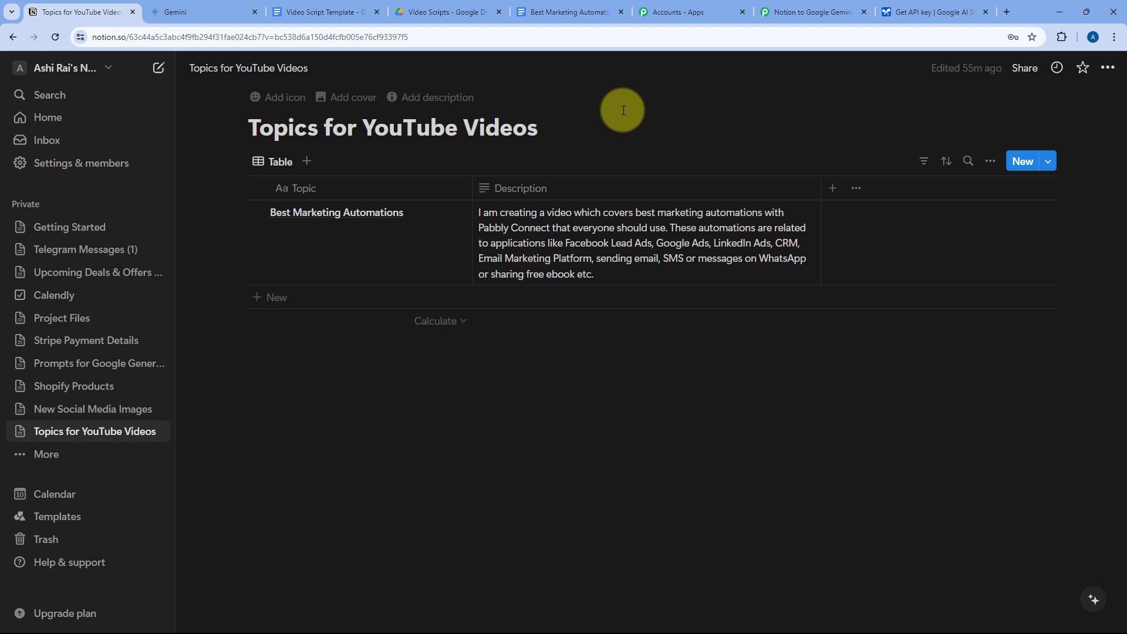
{"action": "left_click", "coordinate": [438, 12]}
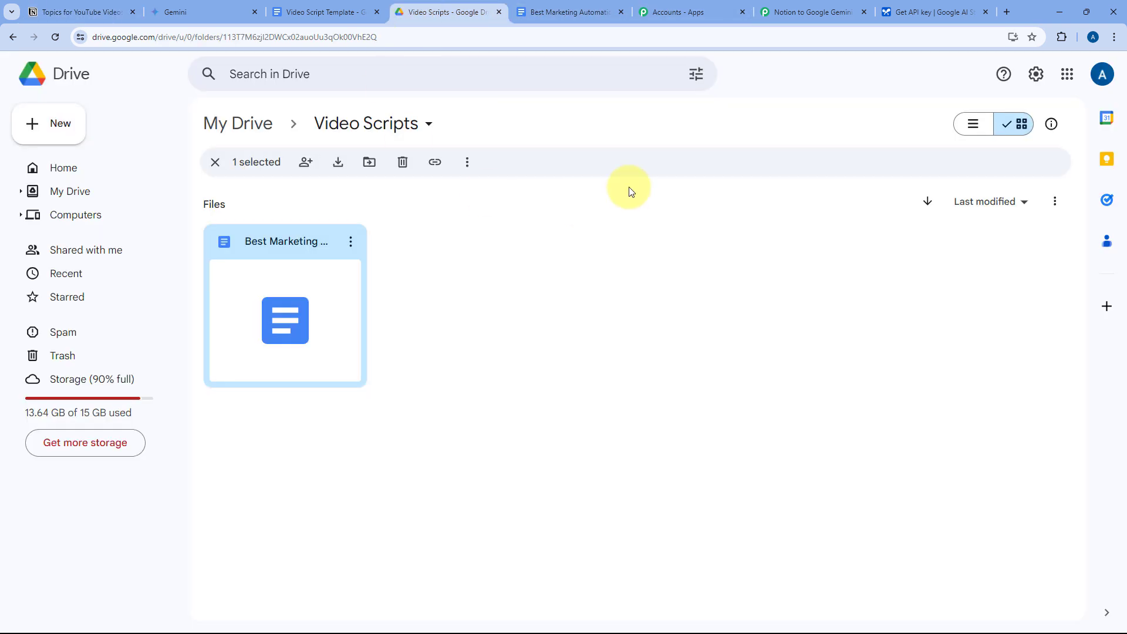
{"action": "left_click", "coordinate": [496, 305]}
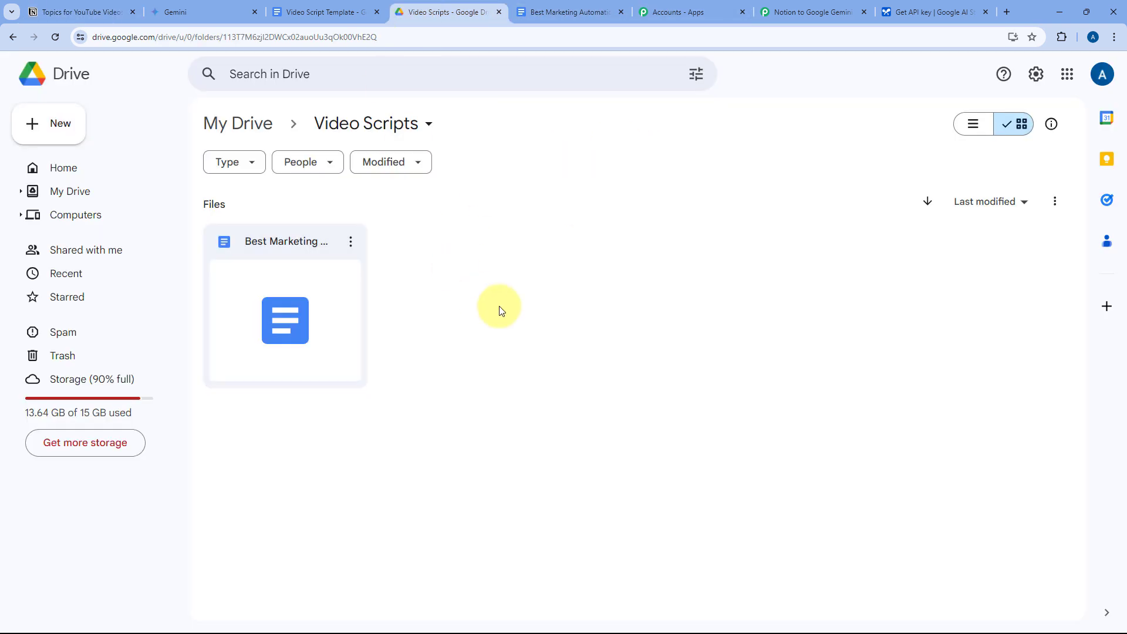
In Pabbly Connect, set the Notion trigger time to Check every 90 minutes and save the change
{"action": "left_click", "coordinate": [808, 12]}
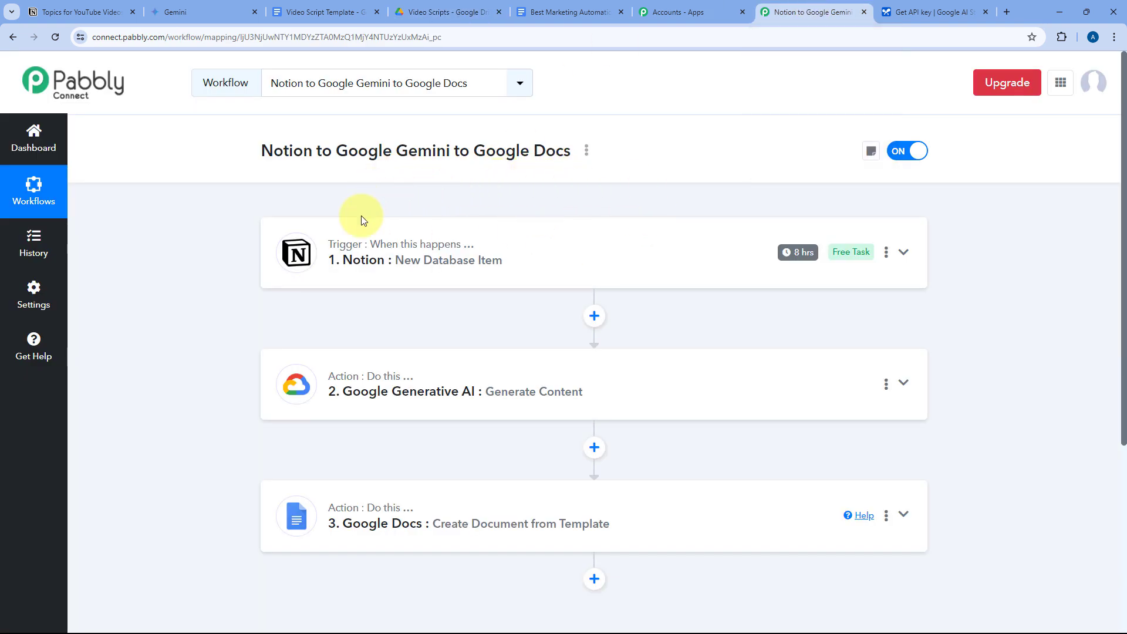
{"action": "mouse_move", "coordinate": [801, 256]}
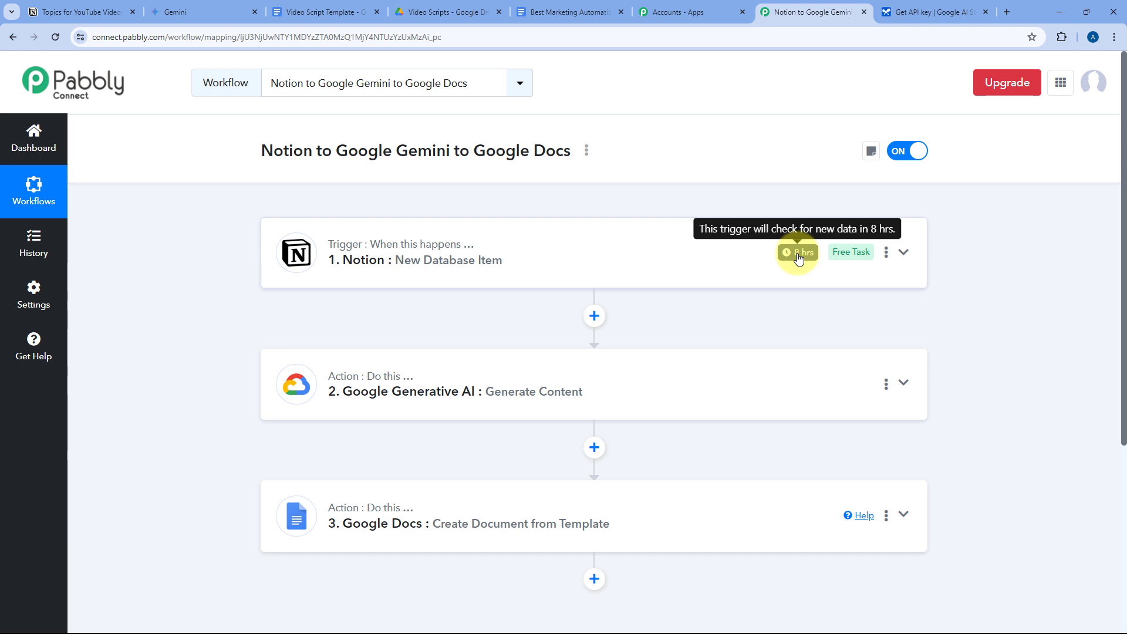
{"action": "left_click", "coordinate": [886, 252]}
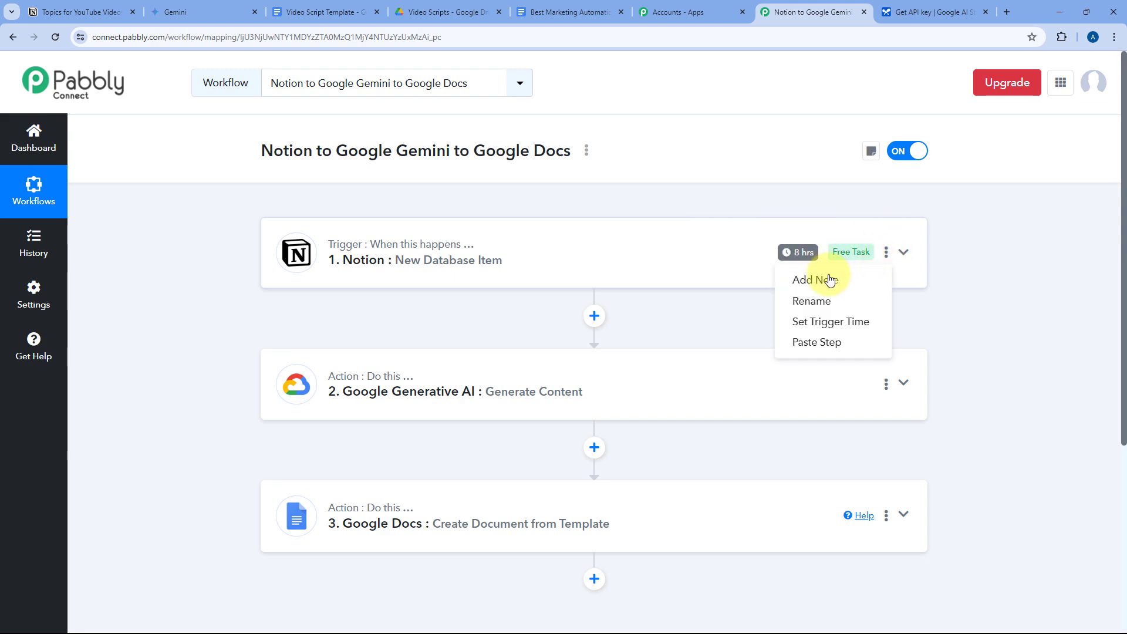
{"action": "left_click", "coordinate": [819, 321]}
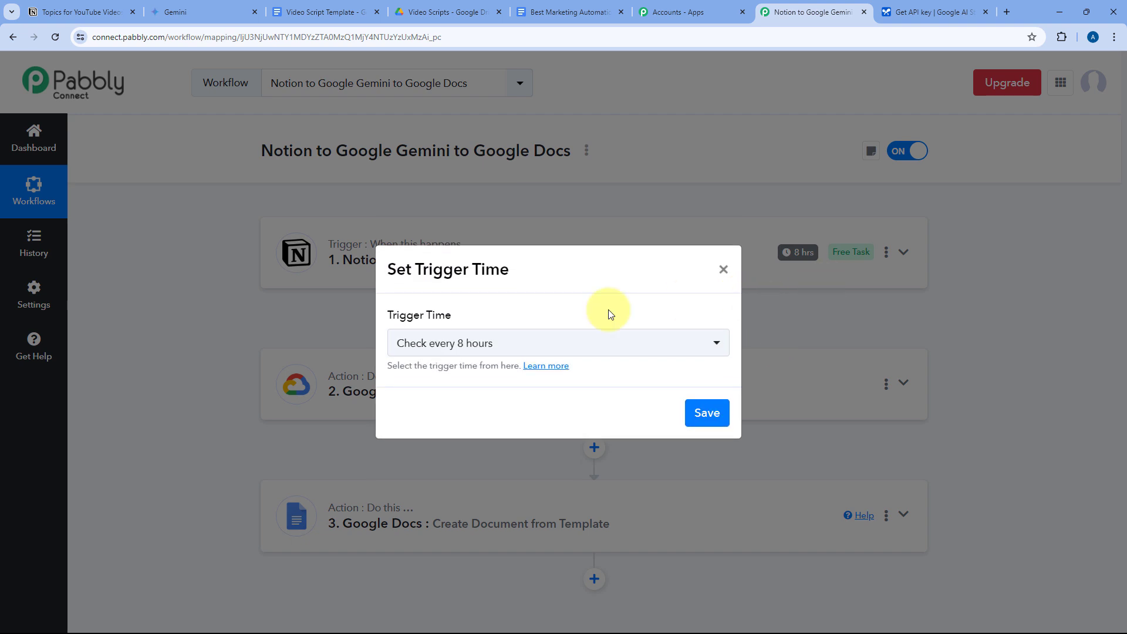
{"action": "left_click", "coordinate": [622, 347]}
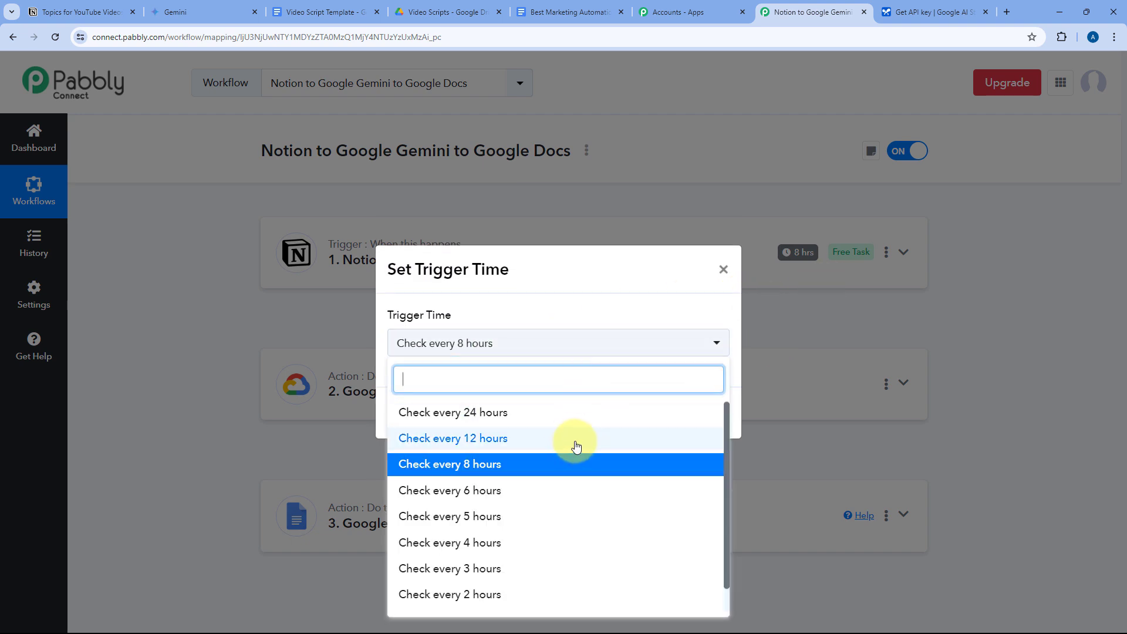
{"action": "scroll", "coordinate": [577, 446], "scroll_direction": "down", "scroll_amount": 1}
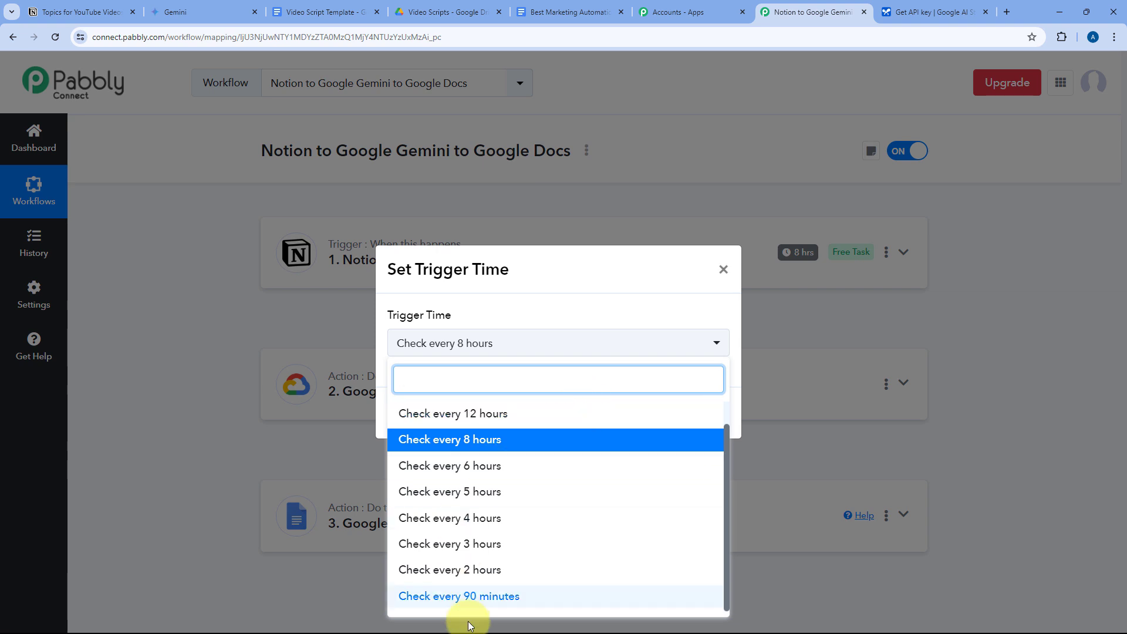
{"action": "left_click", "coordinate": [478, 596]}
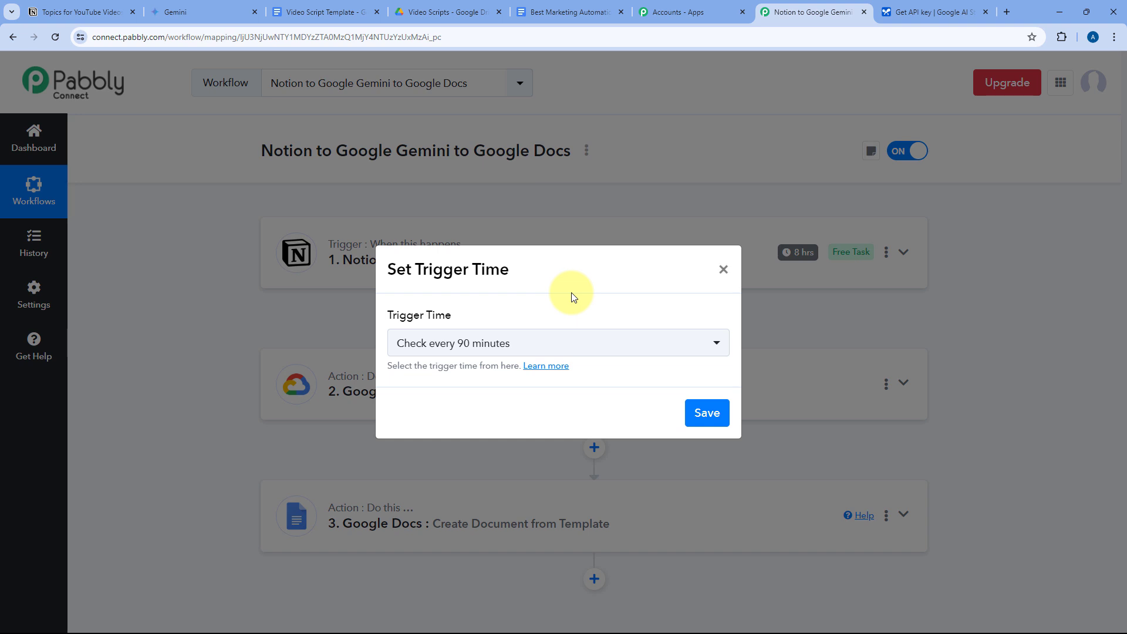
{"action": "left_click", "coordinate": [707, 414]}
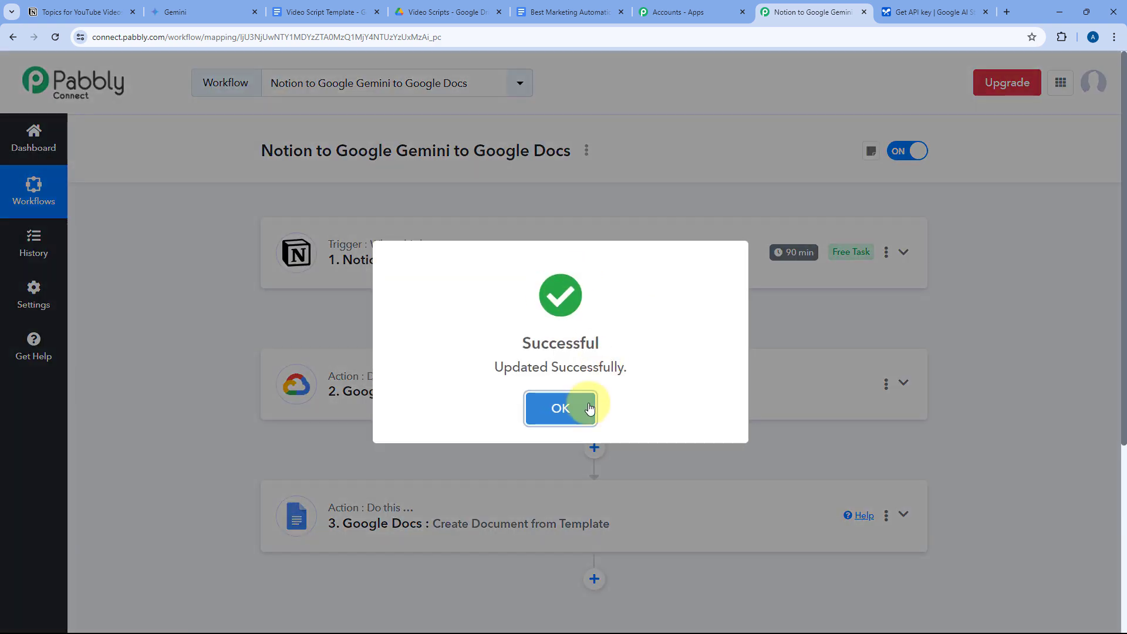
{"action": "left_click", "coordinate": [576, 409]}
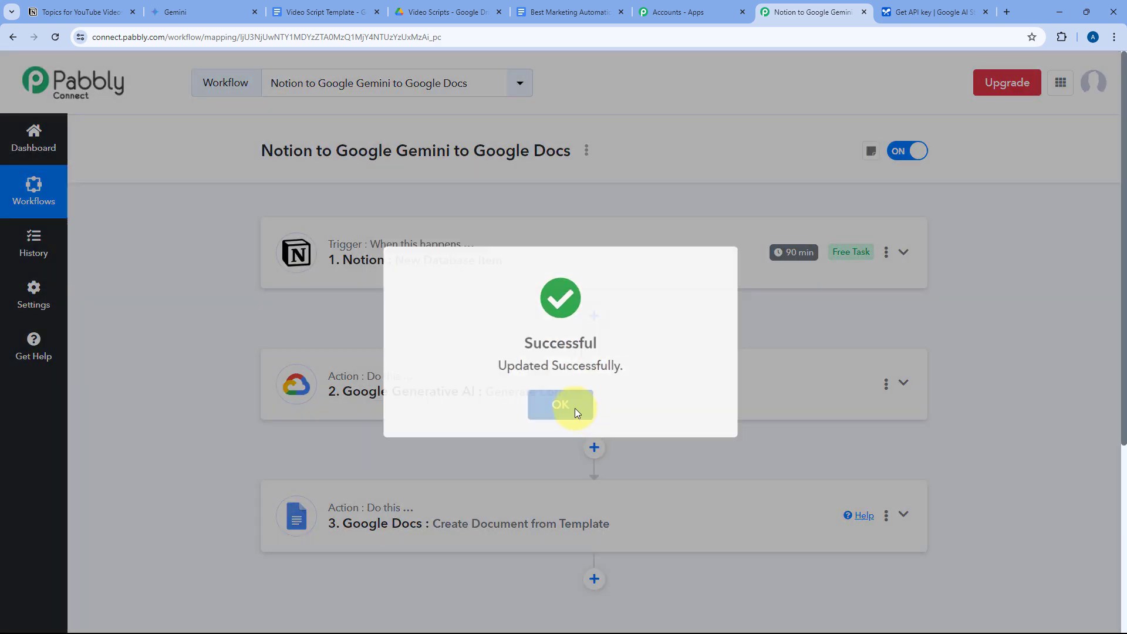